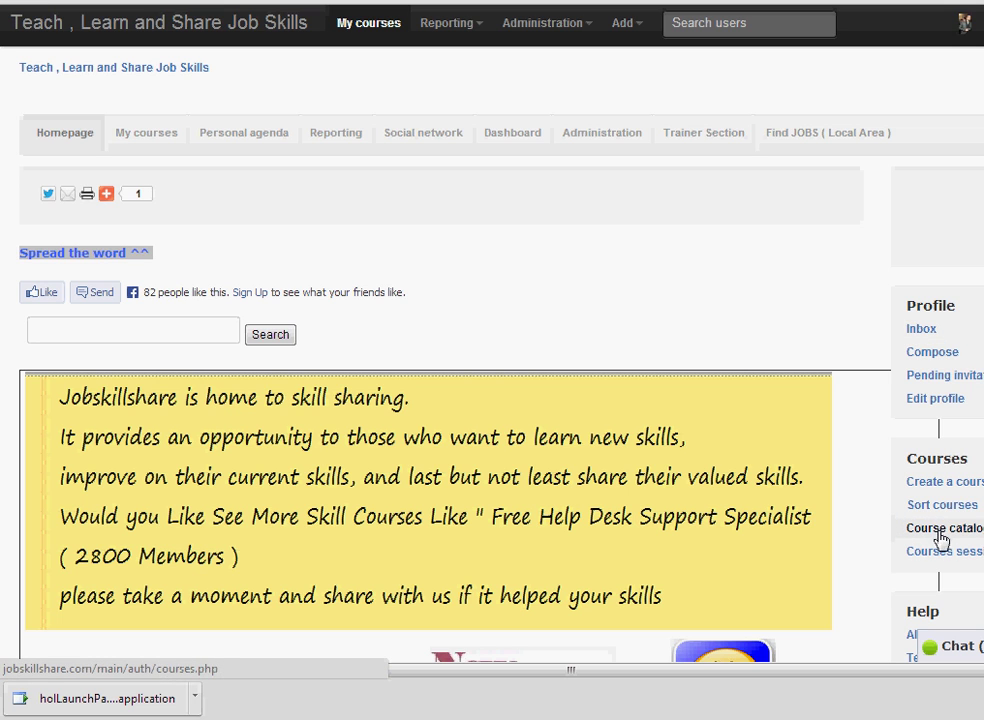
# From the course catalog, enter the Help Desk Support Specialist course and open its learning paths.
pyautogui.click(940, 539)
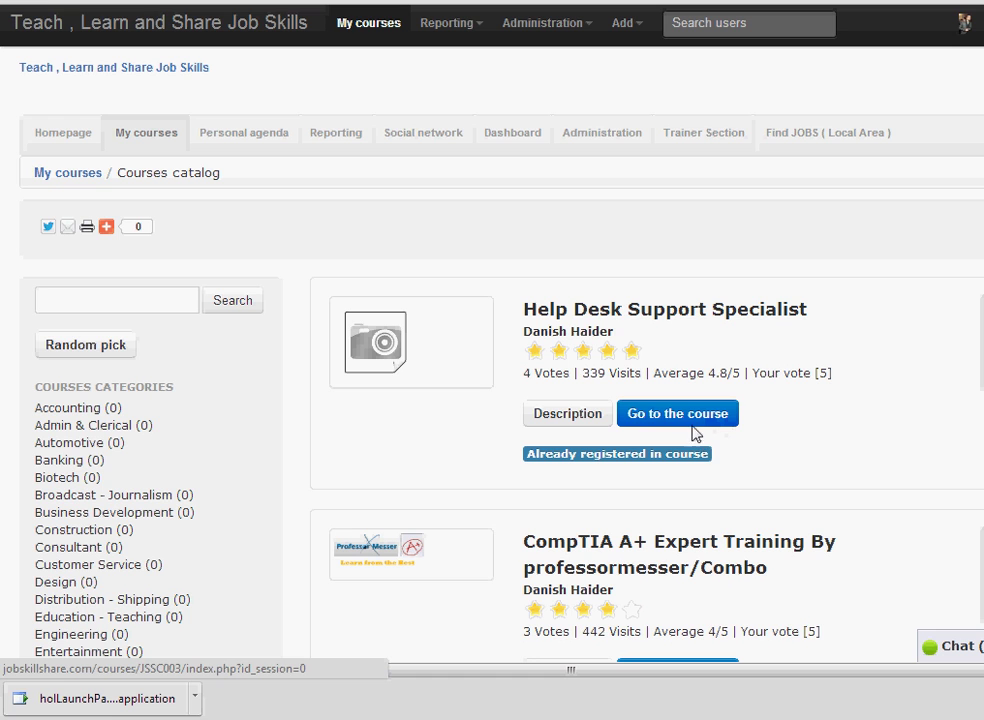
pyautogui.click(699, 423)
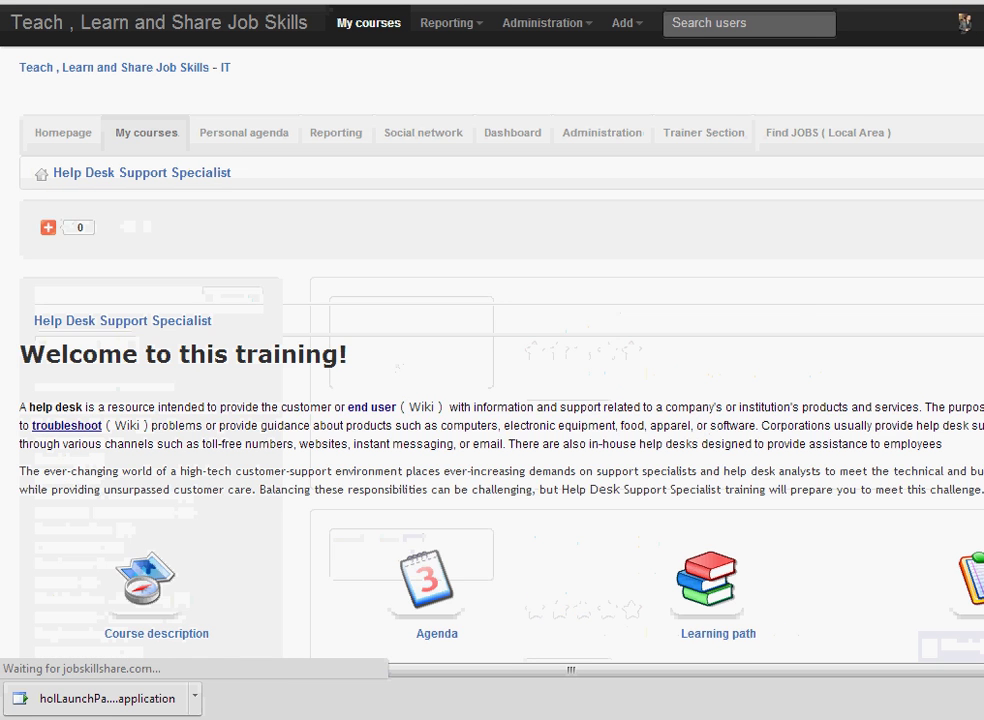
pyautogui.scroll(-5, 699, 424)
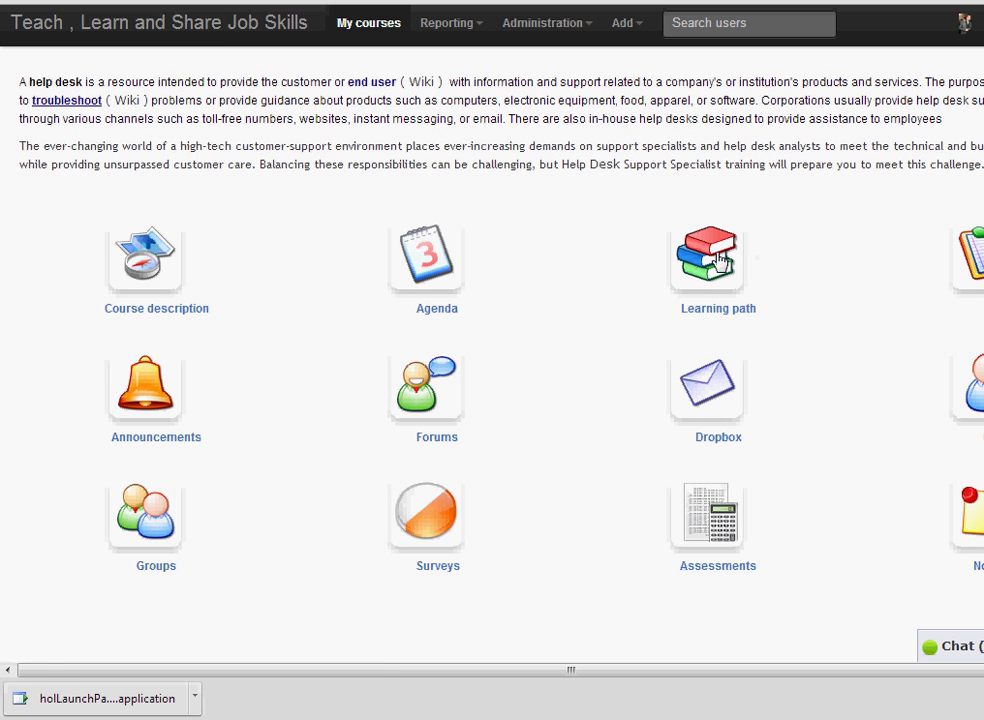
pyautogui.click(720, 258)
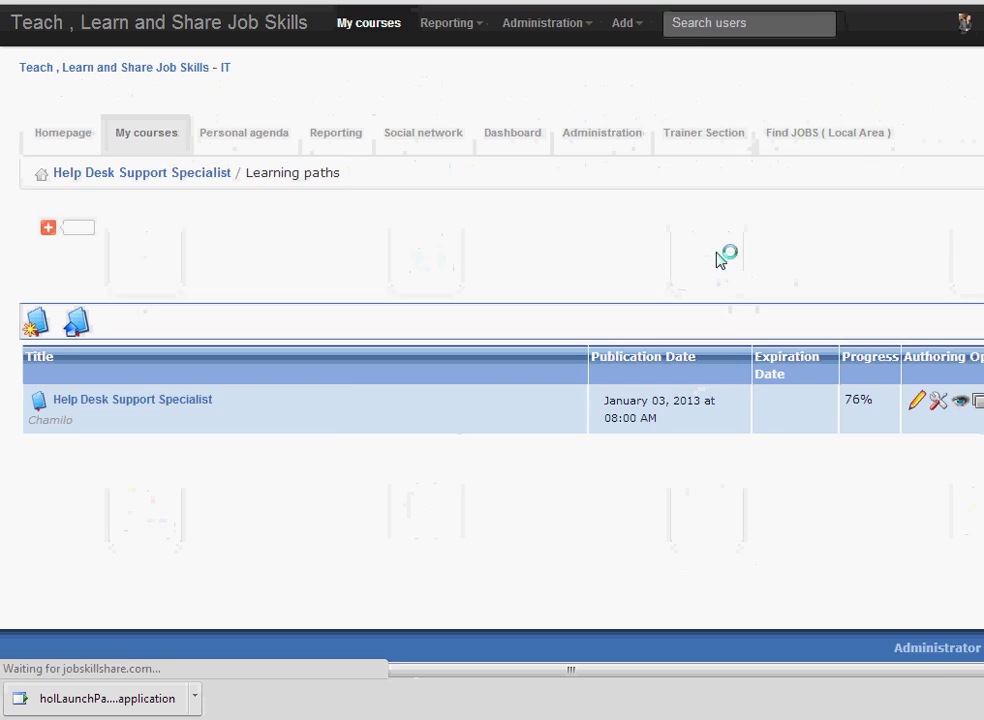
# Start the Help Desk Support Specialist learning path and open its What is Active Directory lesson.
pyautogui.click(170, 412)
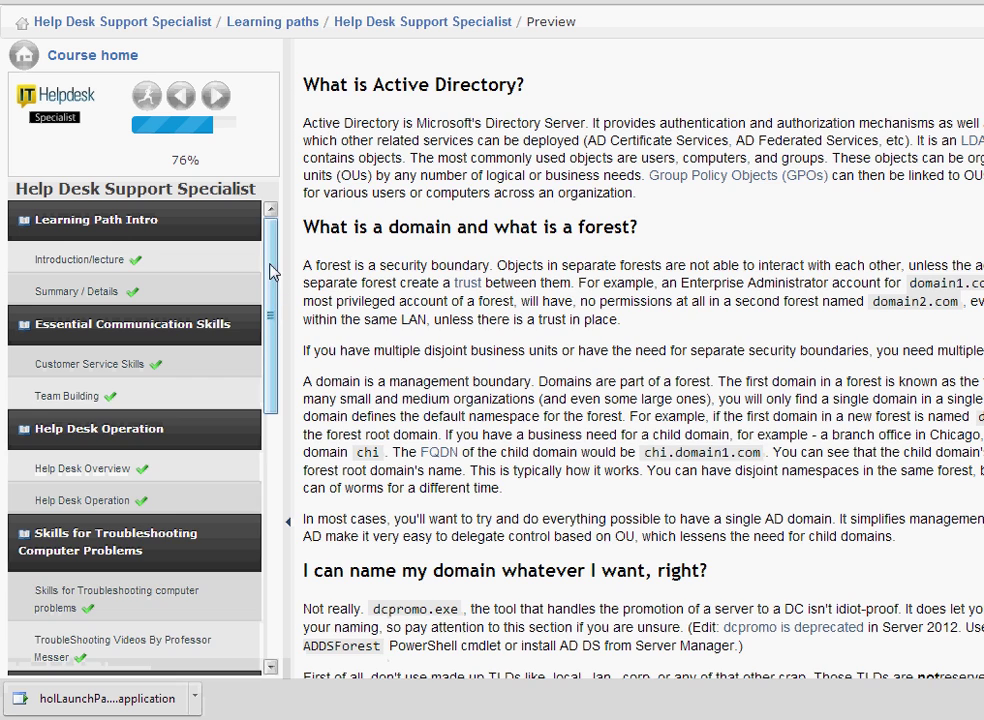
pyautogui.moveTo(273, 307); pyautogui.dragTo(272, 450)
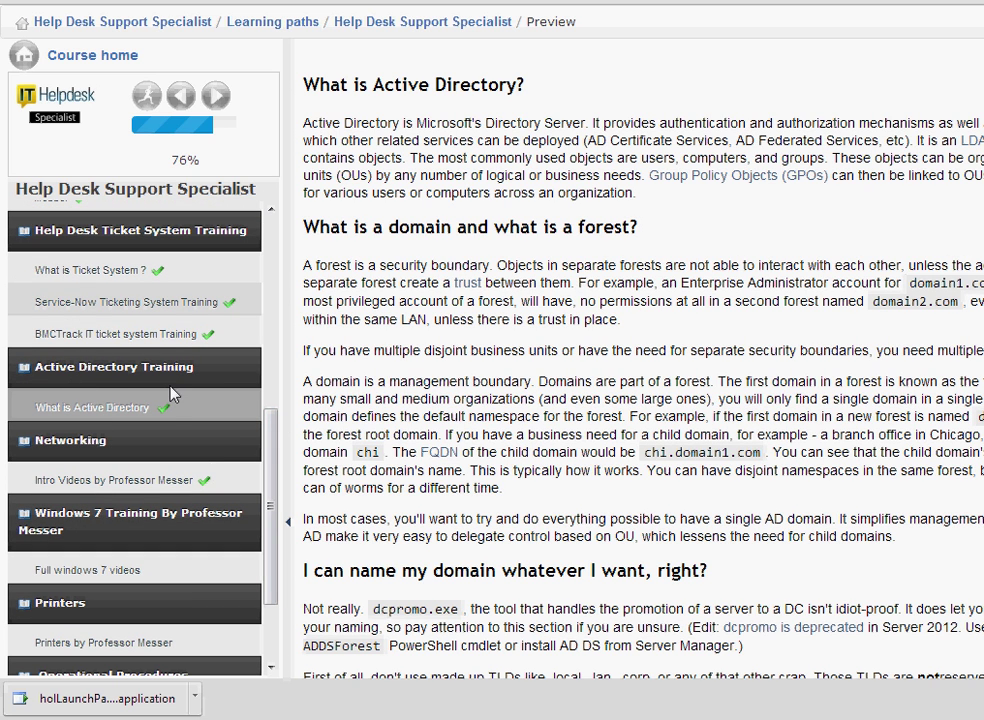
pyautogui.click(97, 417)
pyautogui.scroll(-15, 706, 165)
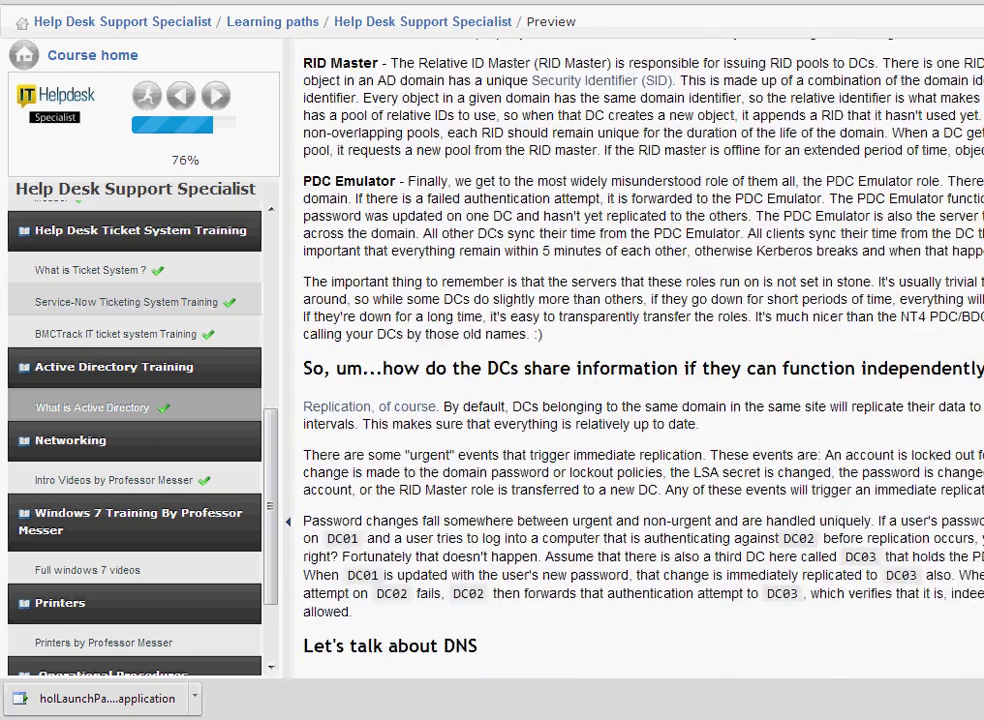
pyautogui.scroll(15, 643, 360)
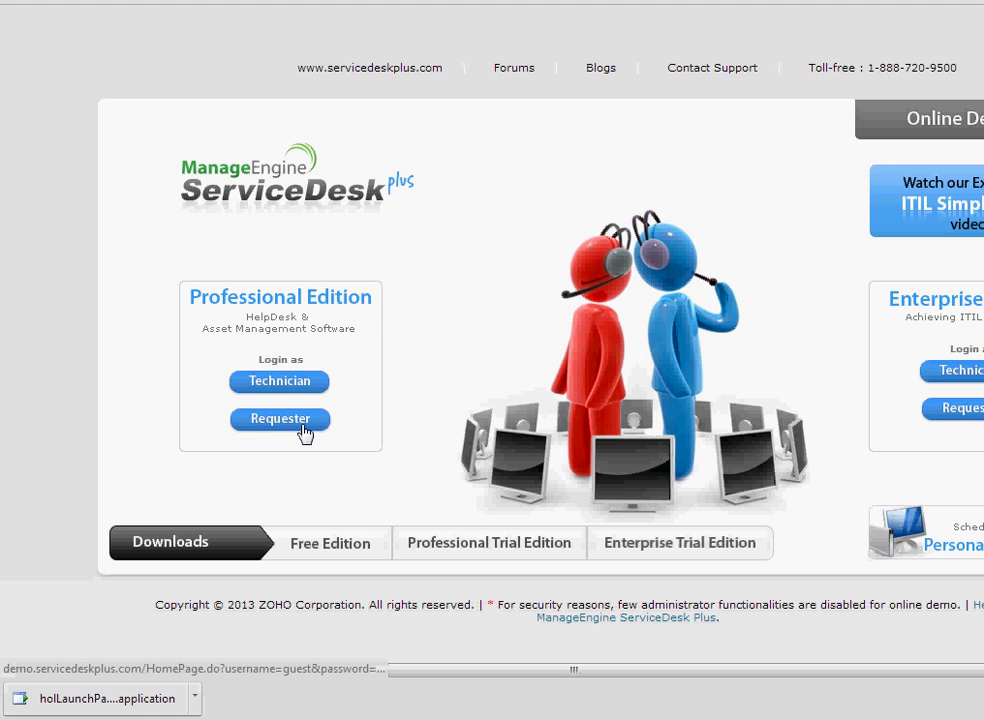
# Log in to the ServiceDesk Plus demo as a requester and start a new request.
pyautogui.click(304, 431)
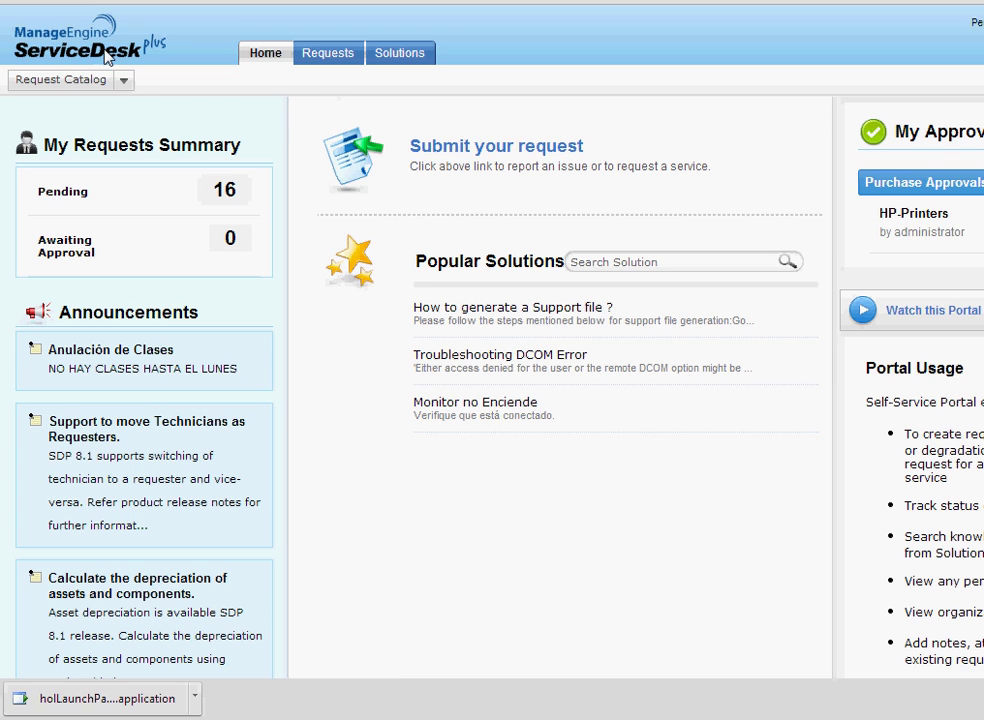
pyautogui.click(131, 84)
pyautogui.click(131, 84)
pyautogui.click(100, 80)
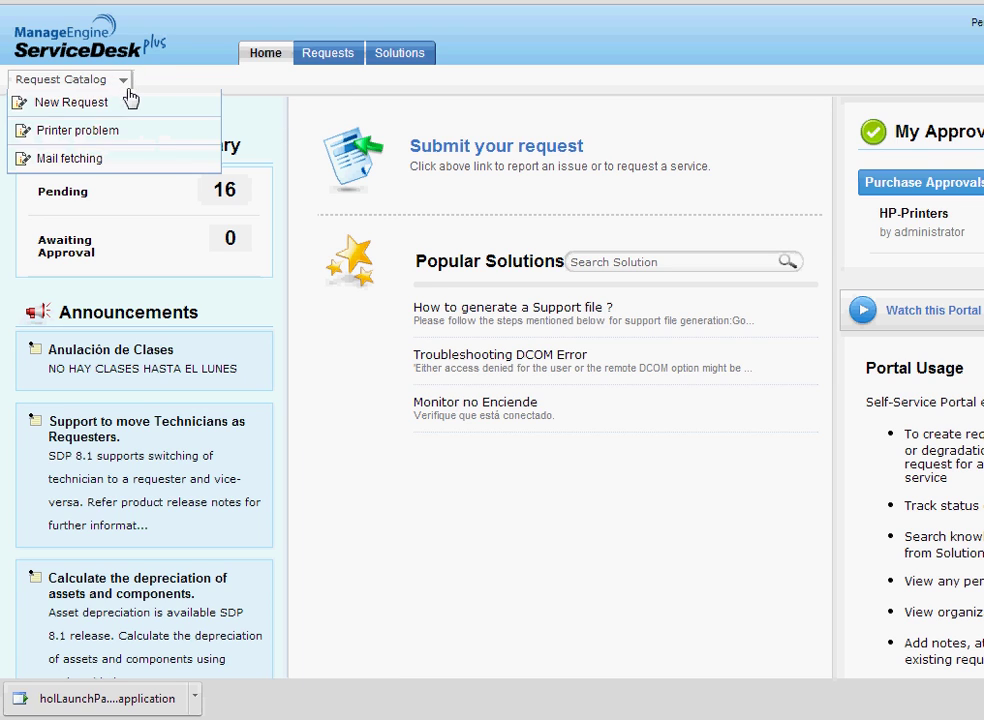
pyautogui.click(114, 108)
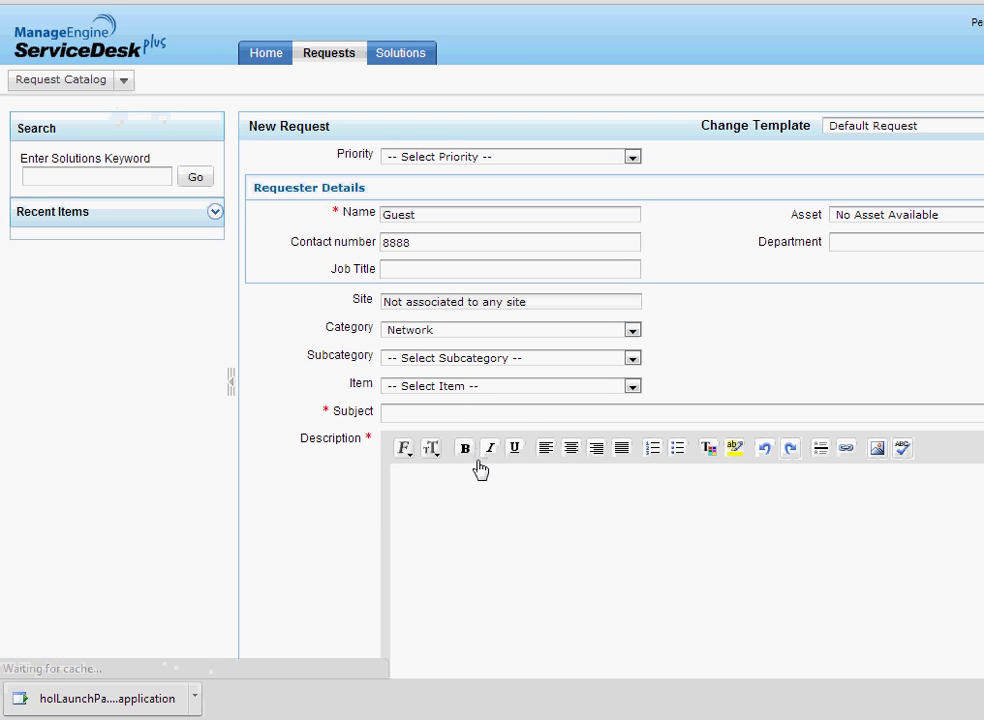
# Enter 'New hire' as the request subject.
pyautogui.click(465, 411)
pyautogui.write('N')
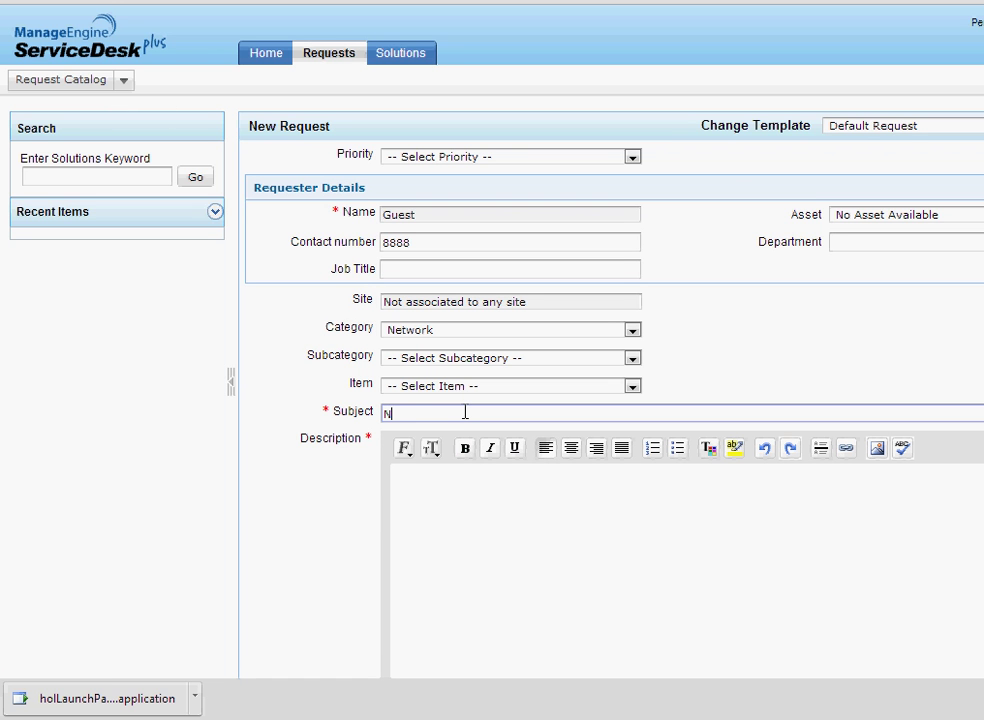
pyautogui.write('ew hits')
pyautogui.press('BackSpace')
pyautogui.press('BackSpace')
pyautogui.write('re')
# Begin the description with the new hire's name and the line 'title : ceo'.
pyautogui.click(463, 471)
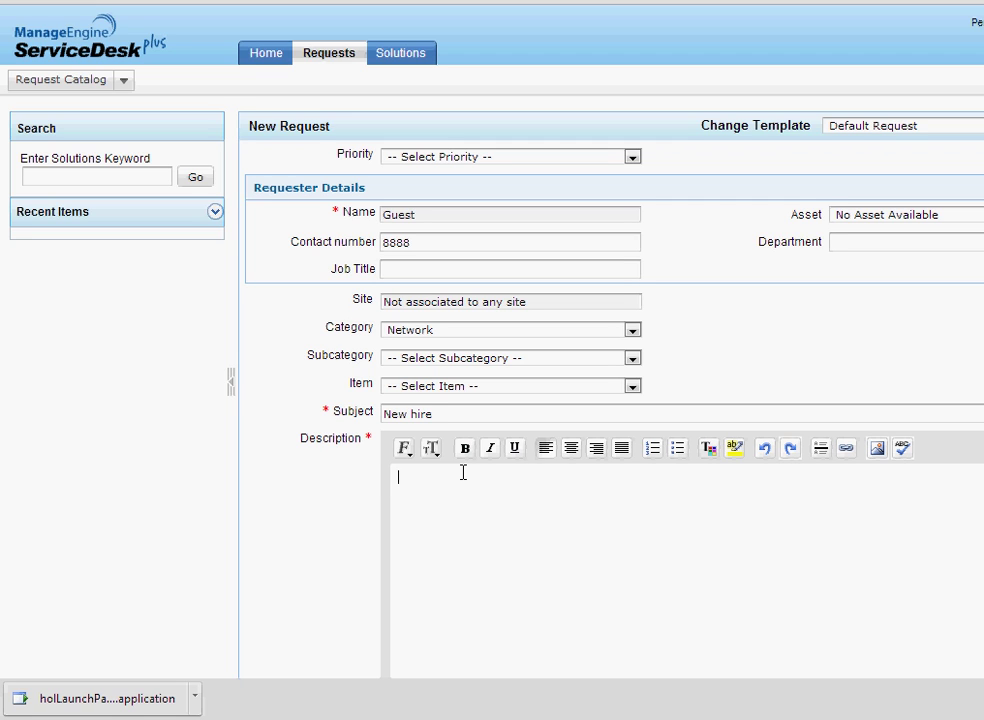
pyautogui.press('Return')
pyautogui.write('title : cr')
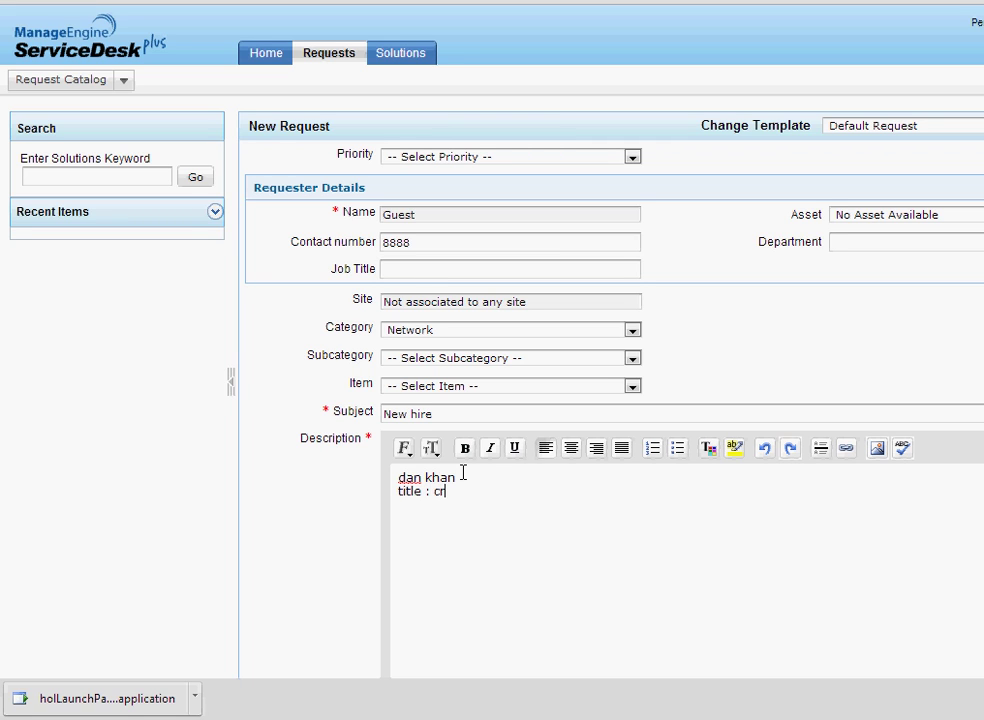
pyautogui.press('BackSpace')
pyautogui.write('eo')
pyautogui.press('Return')
# Add 'starting date : 9/11/2013' to the description and capitalise the name's first letter.
pyautogui.write('sta')
pyautogui.press('BackSpace')
pyautogui.write('arting dat')
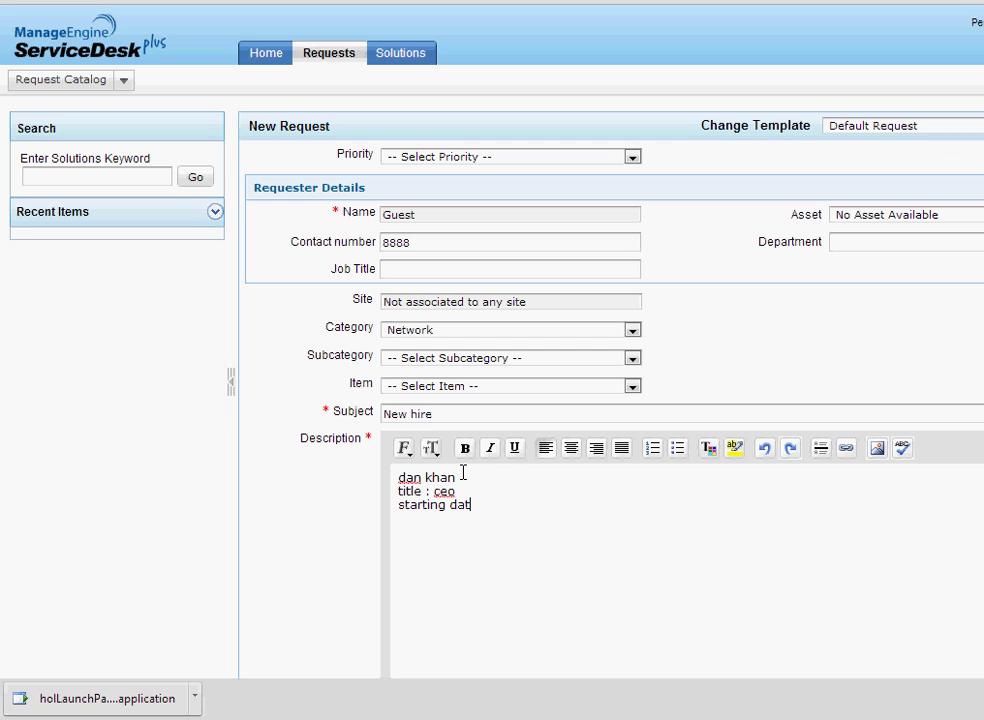
pyautogui.write('e : 9/11/2013')
pyautogui.press('Return')
pyautogui.press('Return')
pyautogui.moveTo(398, 478); pyautogui.dragTo(406, 479)
pyautogui.write('D')
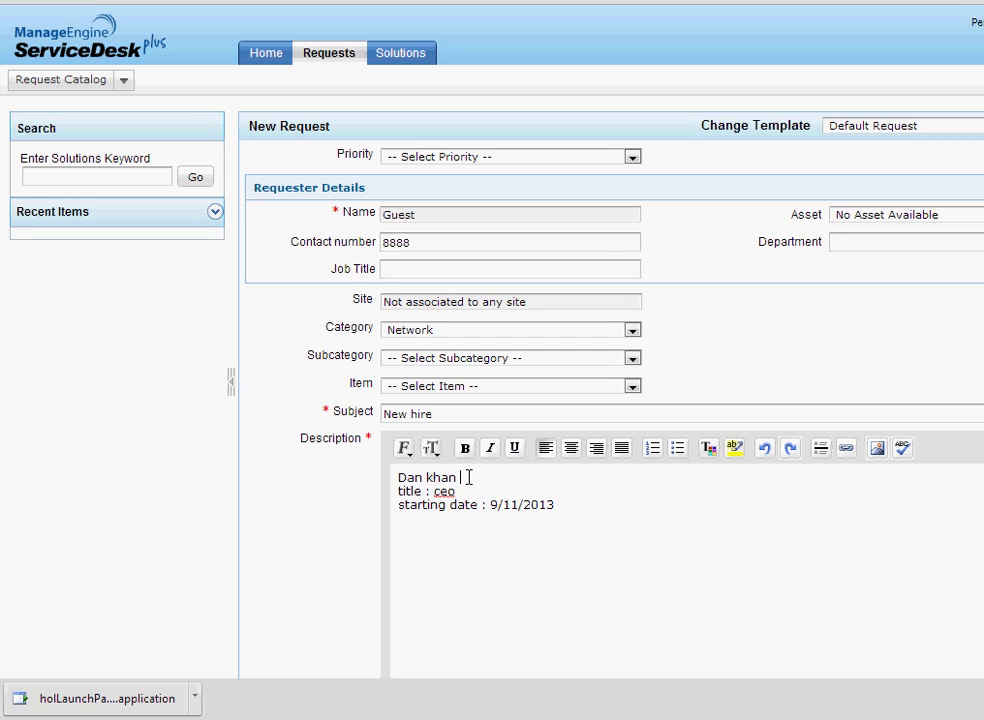
pyautogui.click(587, 501)
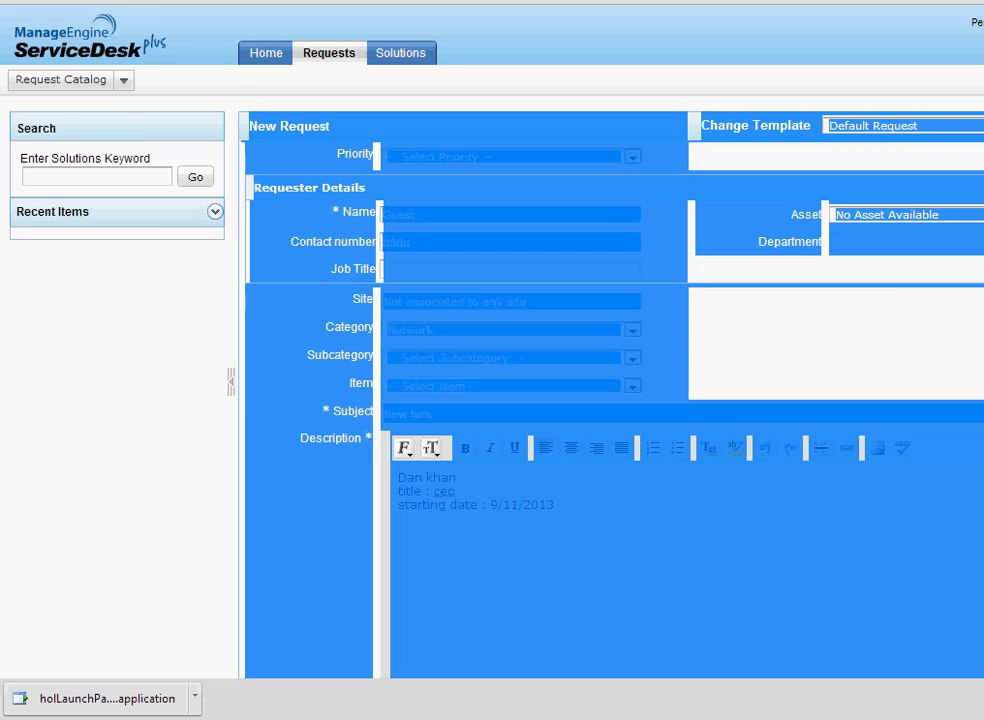
# Clear the accidental page-wide selection in the request form.
pyautogui.hotkey('ctrl', 'a')
pyautogui.scroll(-3, 676, 178)
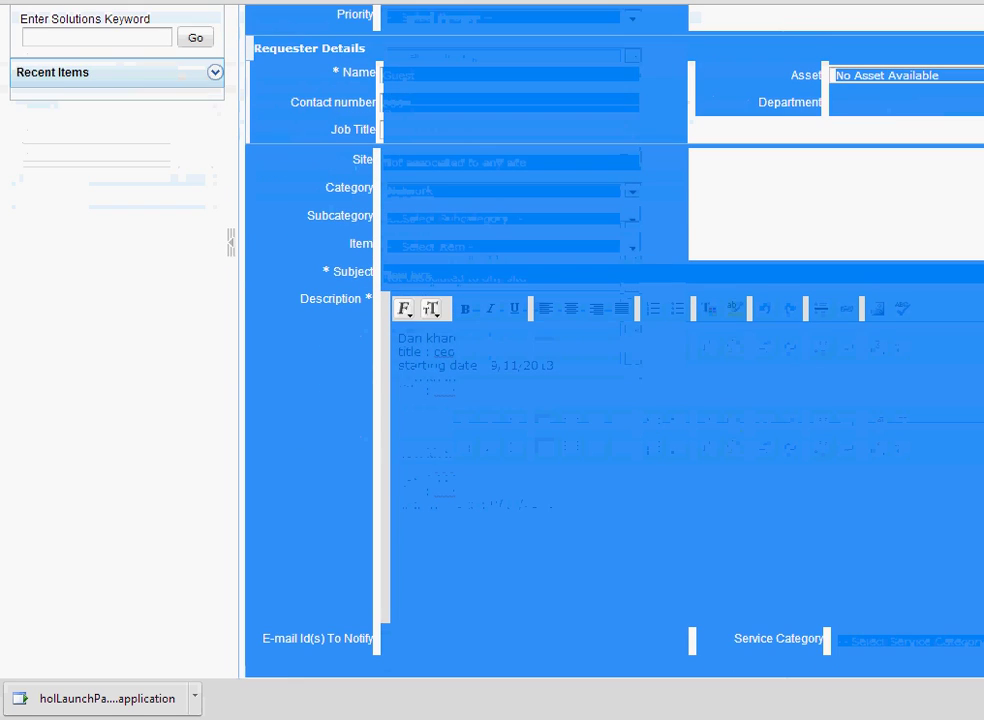
pyautogui.click(395, 457)
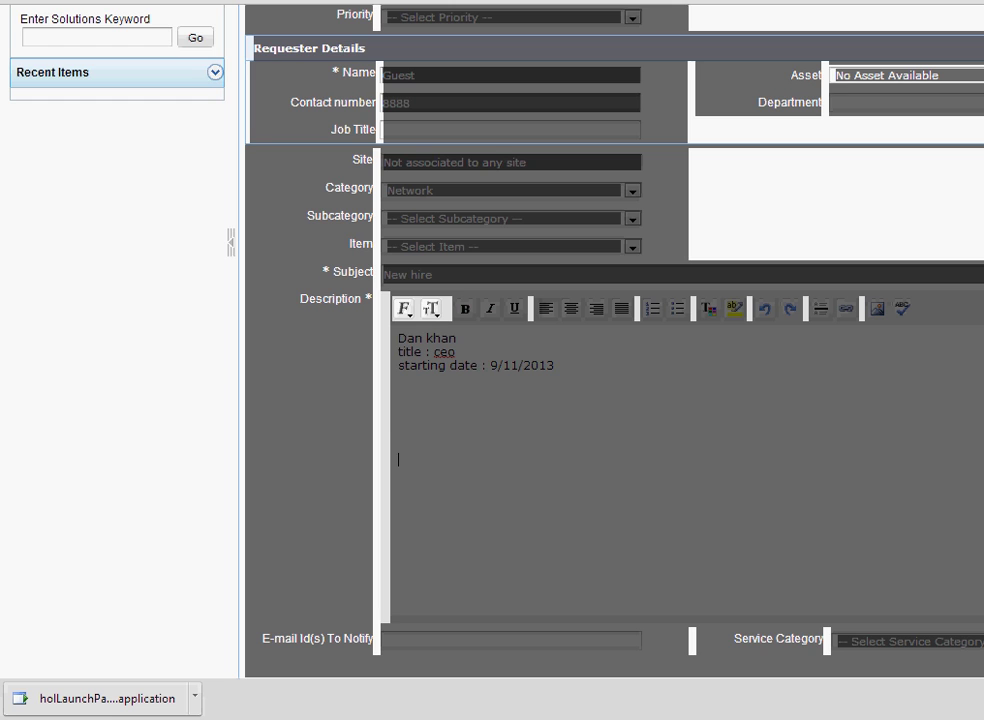
pyautogui.tripleClick(395, 440)
pyautogui.click(432, 274)
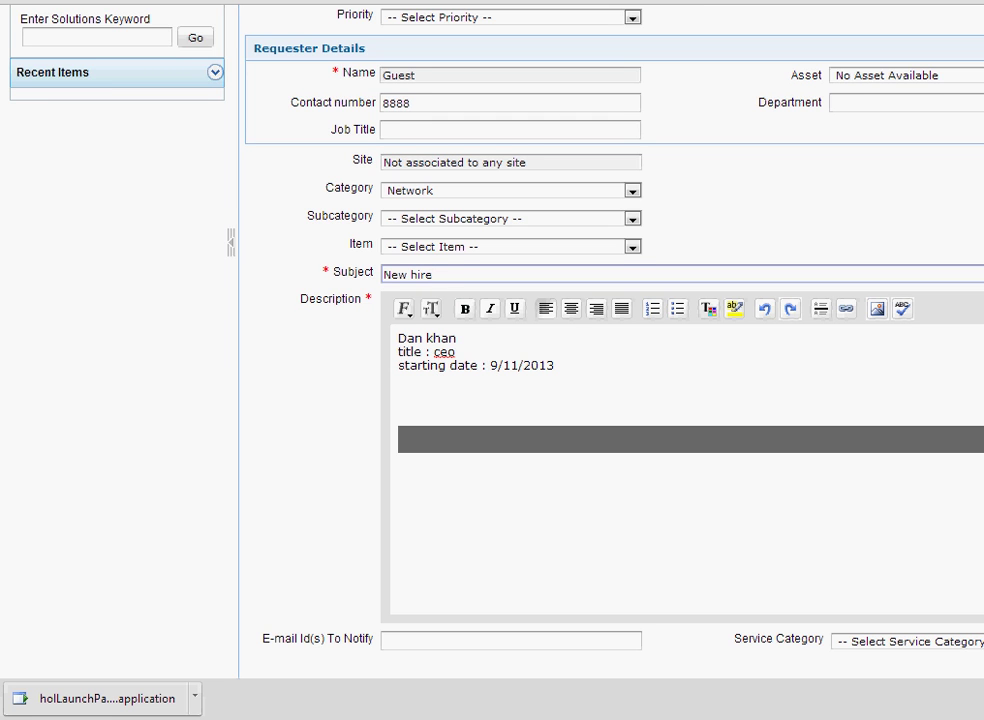
# Submit the New hire request and log out of the requester session.
pyautogui.scroll(-5, 898, 608)
pyautogui.click(645, 618)
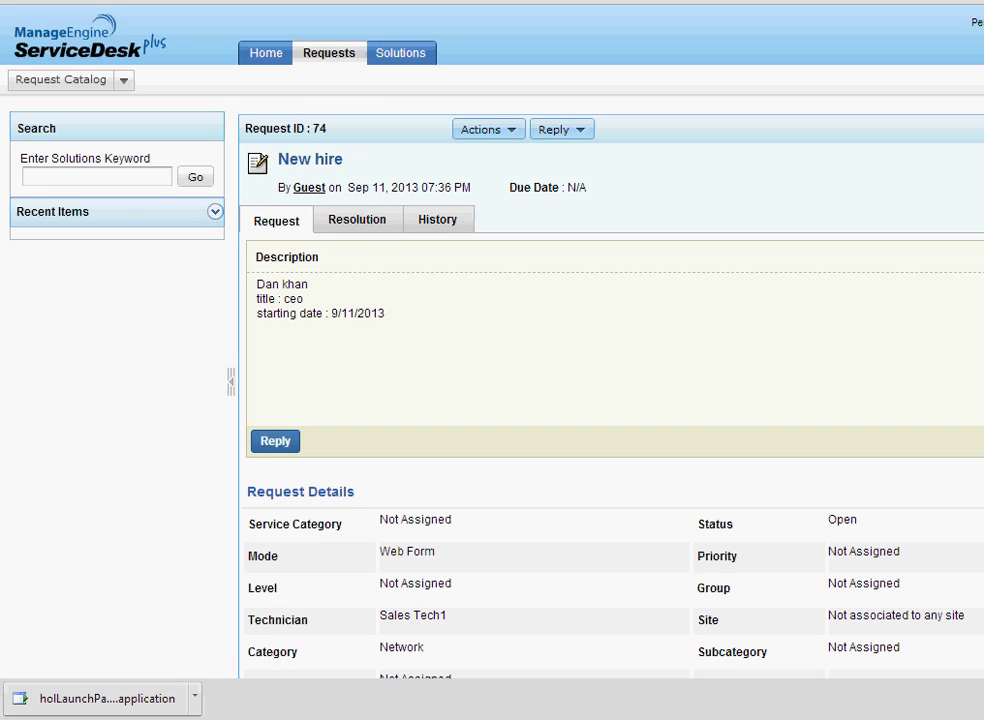
pyautogui.click(982, 22)
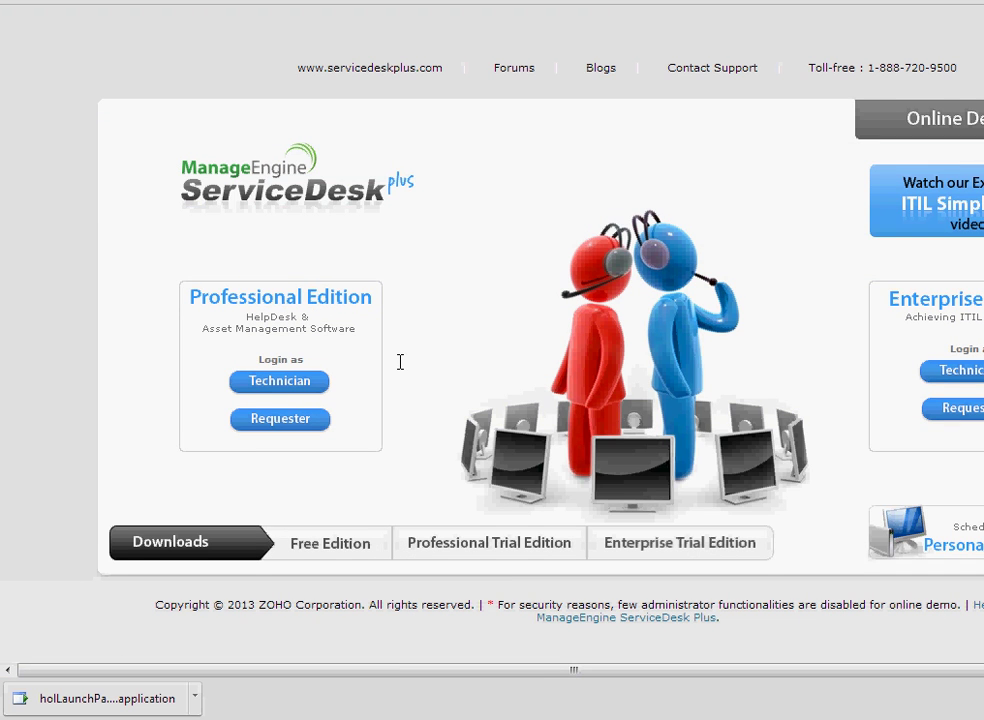
# Log in as a technician and open request 74, New hire, from the open requests list.
pyautogui.click(301, 383)
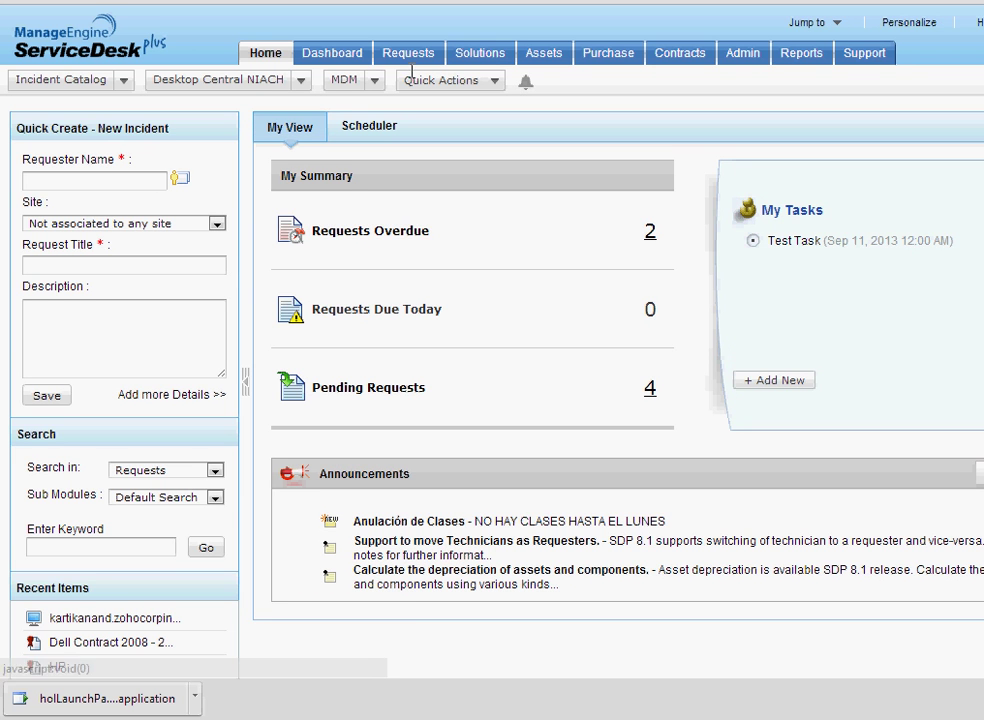
pyautogui.click(408, 53)
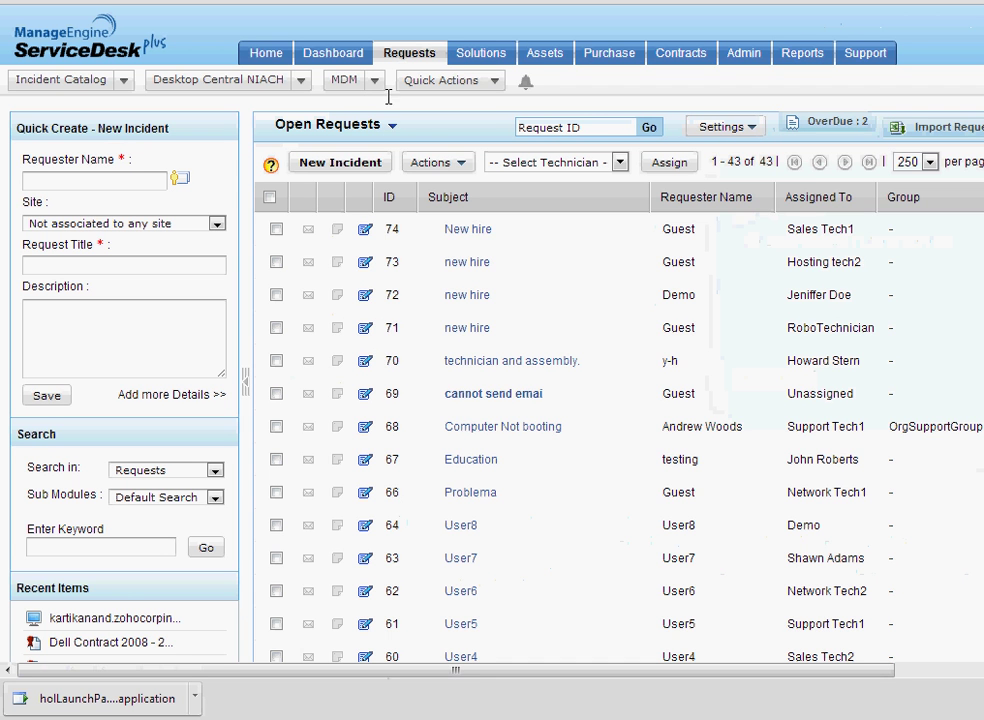
pyautogui.click(435, 160)
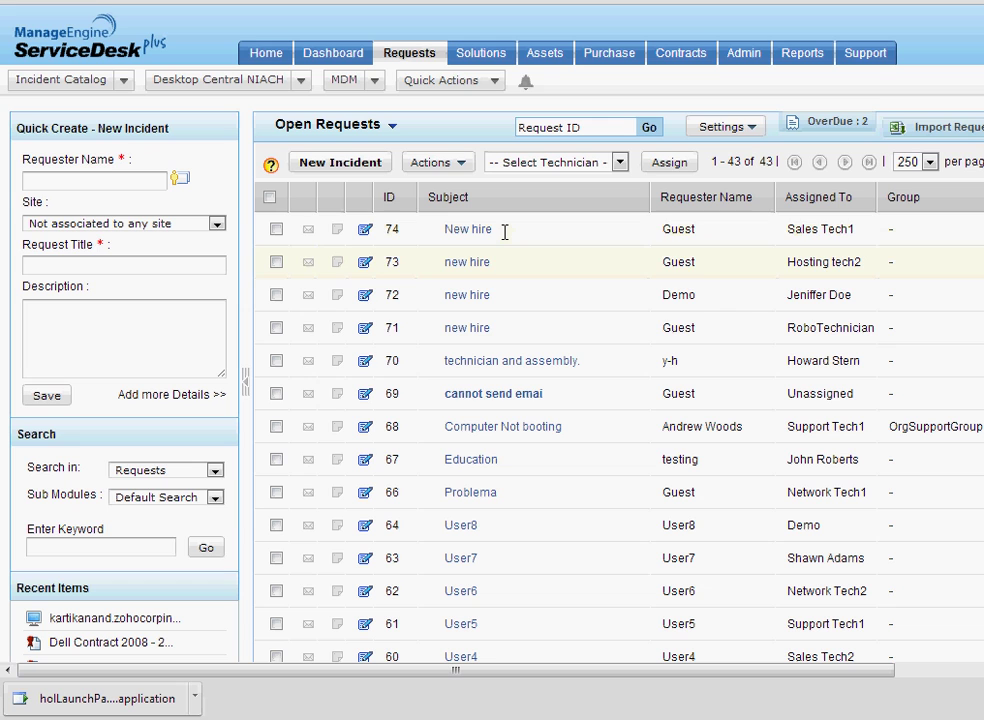
pyautogui.moveTo(472, 231)
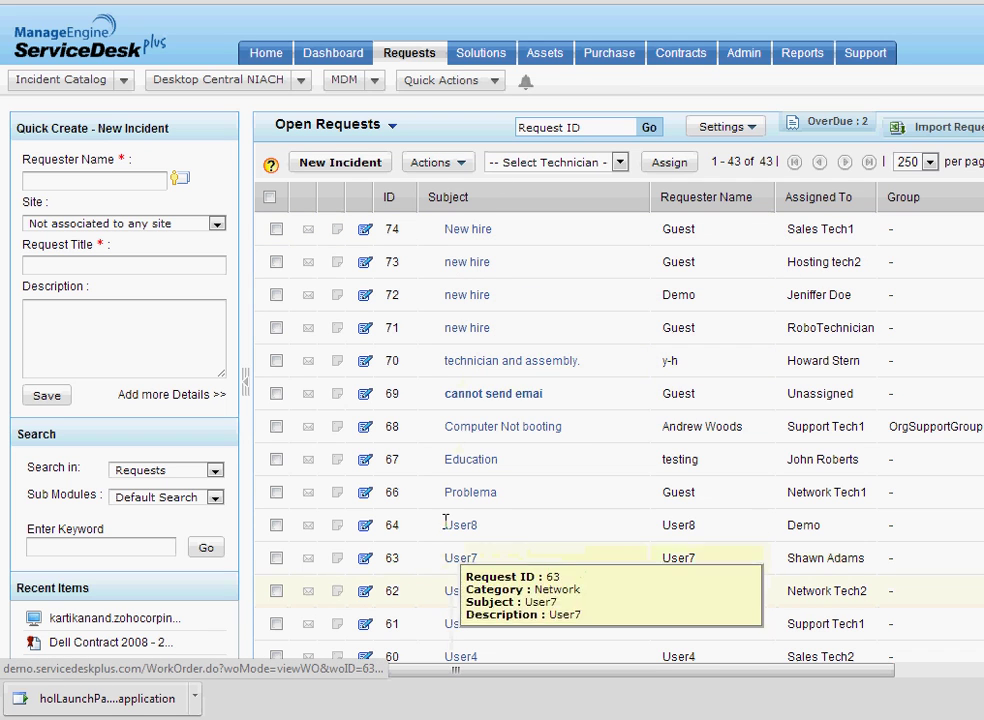
pyautogui.click(467, 228)
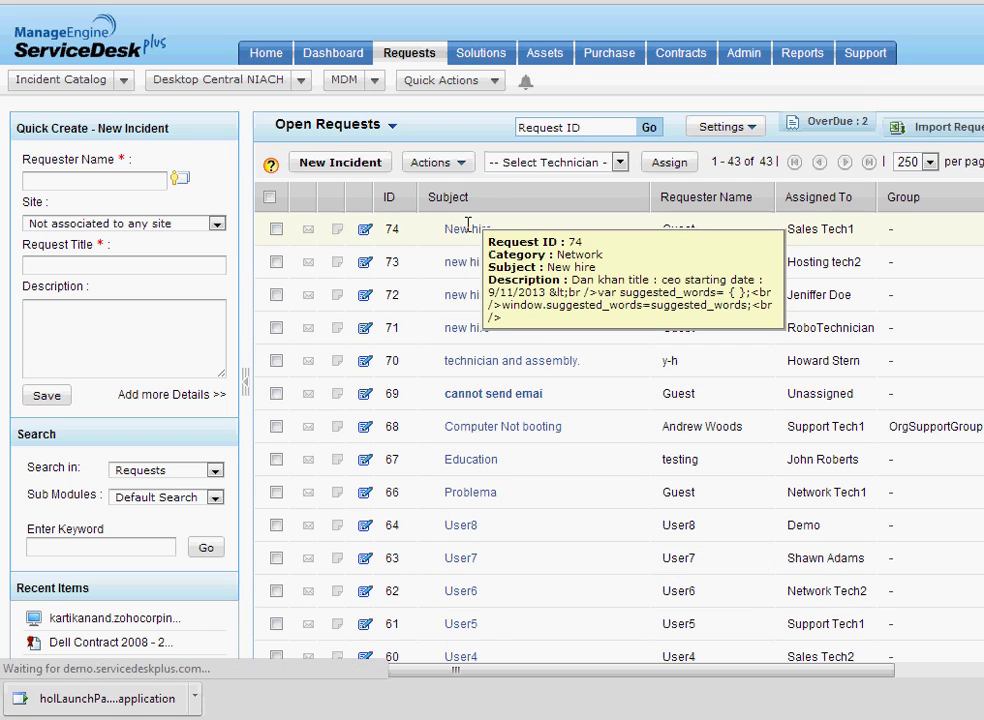
pyautogui.click(680, 130)
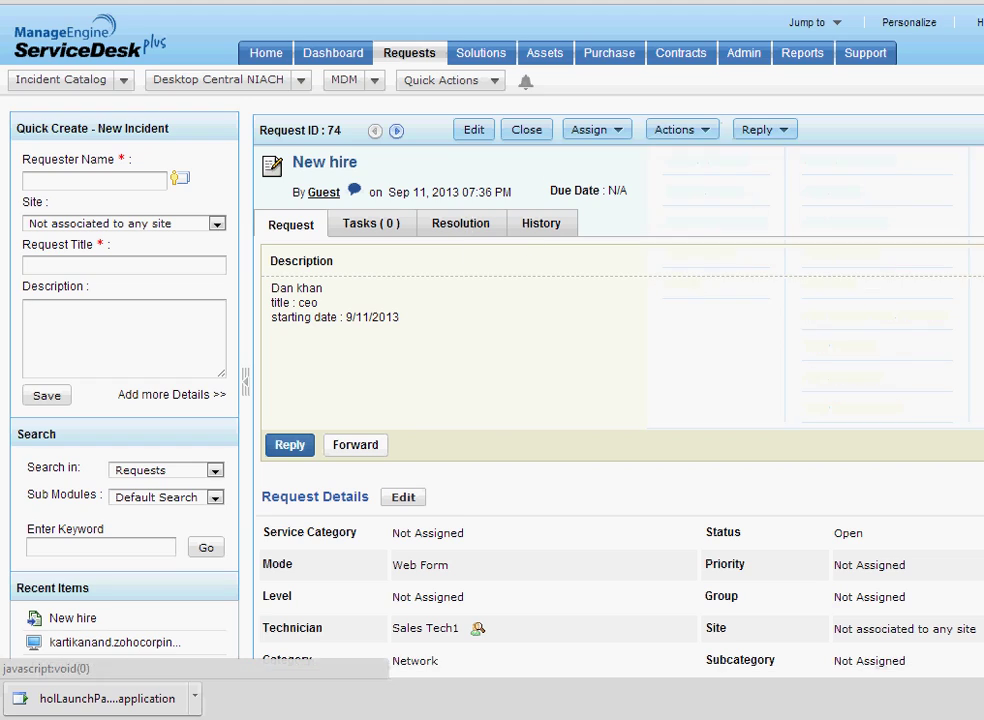
pyautogui.scroll(-3, 490, 360)
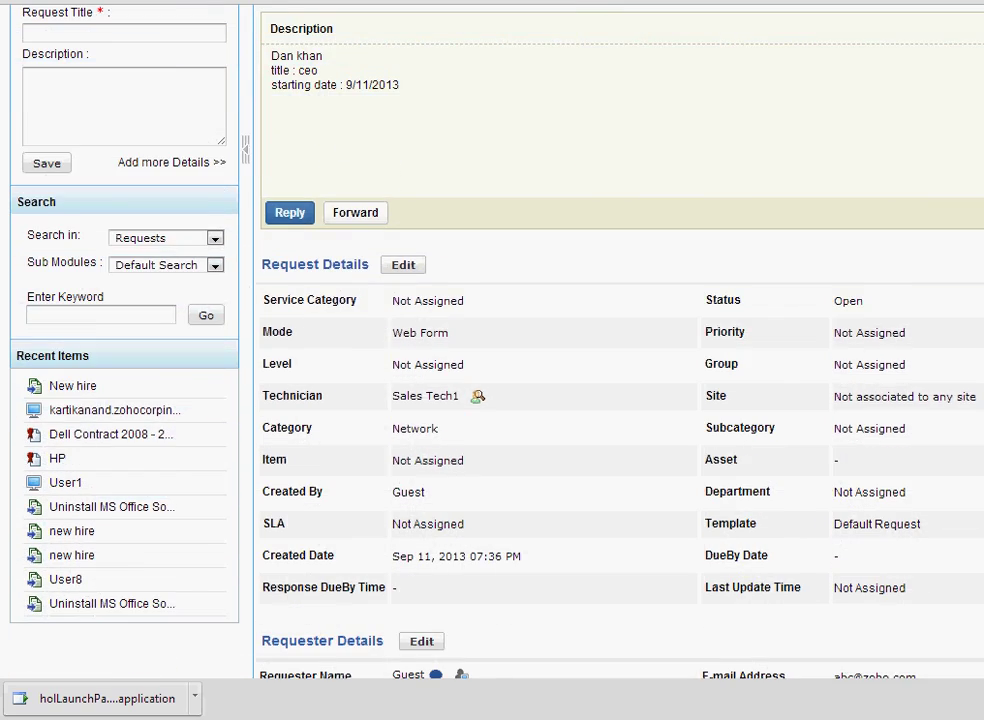
pyautogui.scroll(-1, 490, 360)
pyautogui.scroll(4, 651, 298)
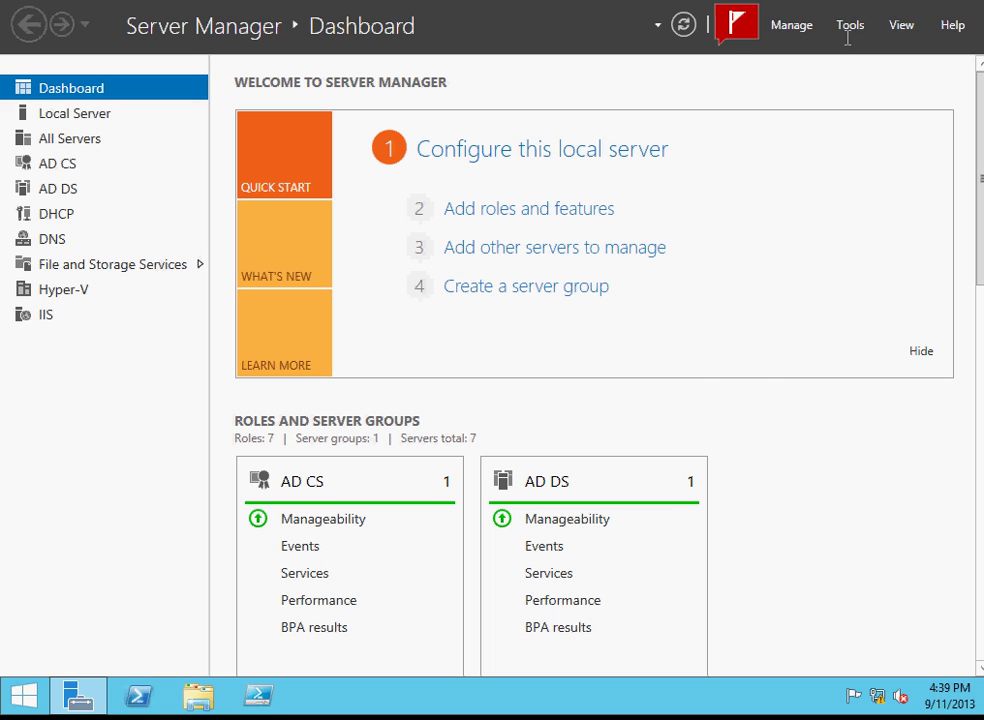
# Open the Tools menu, then dismiss it to leave the Server Manager Dashboard showing.
pyautogui.click(850, 25)
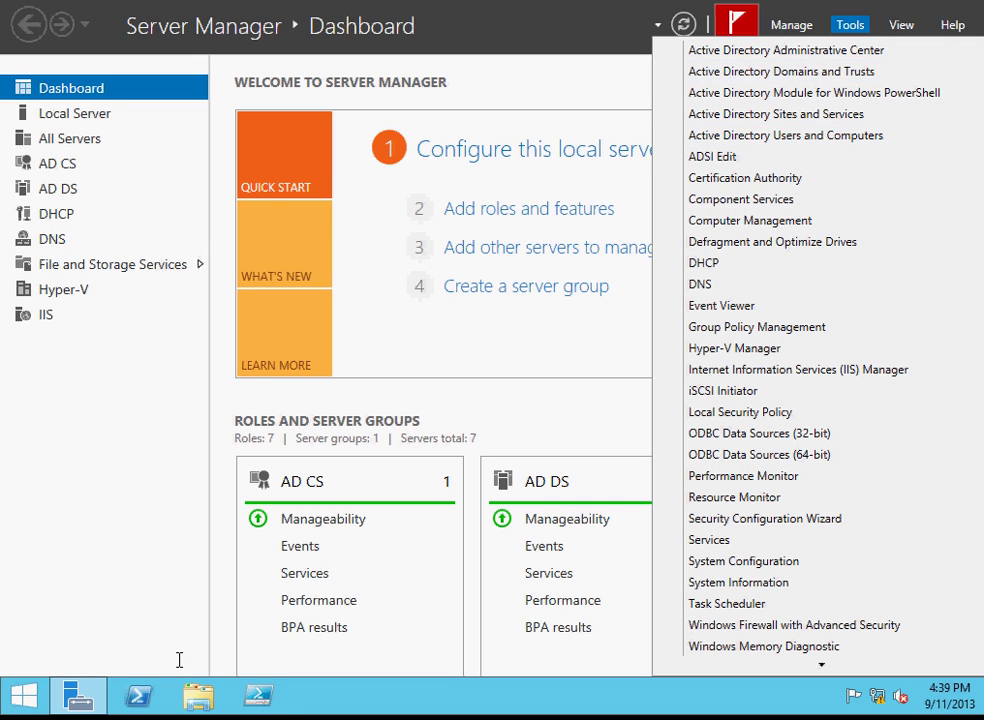
pyautogui.click(338, 694)
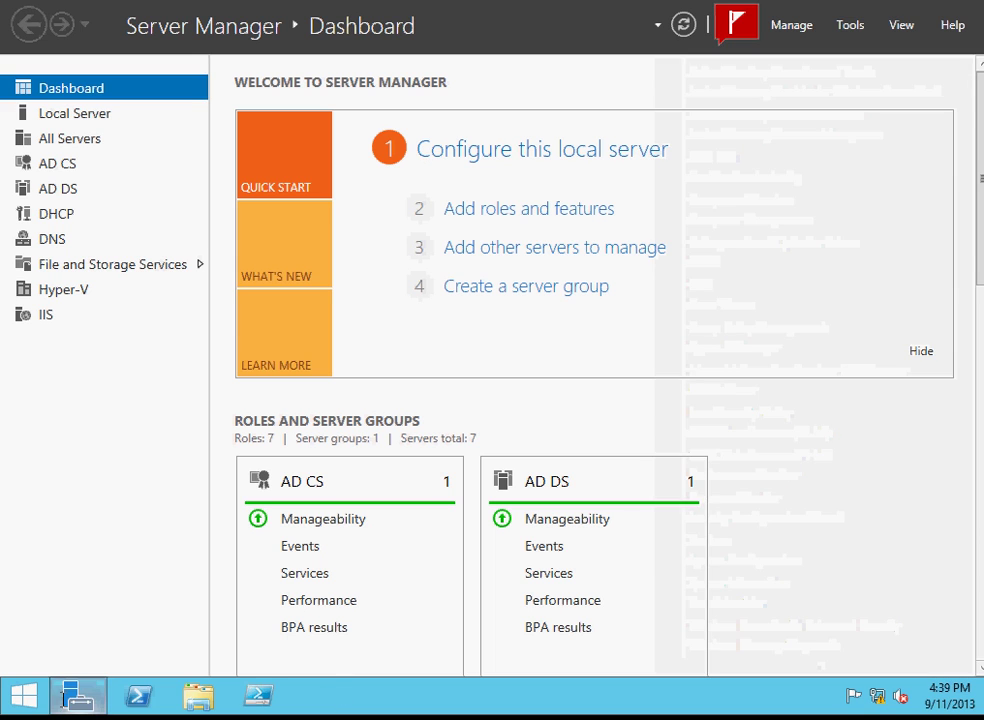
pyautogui.click(24, 696)
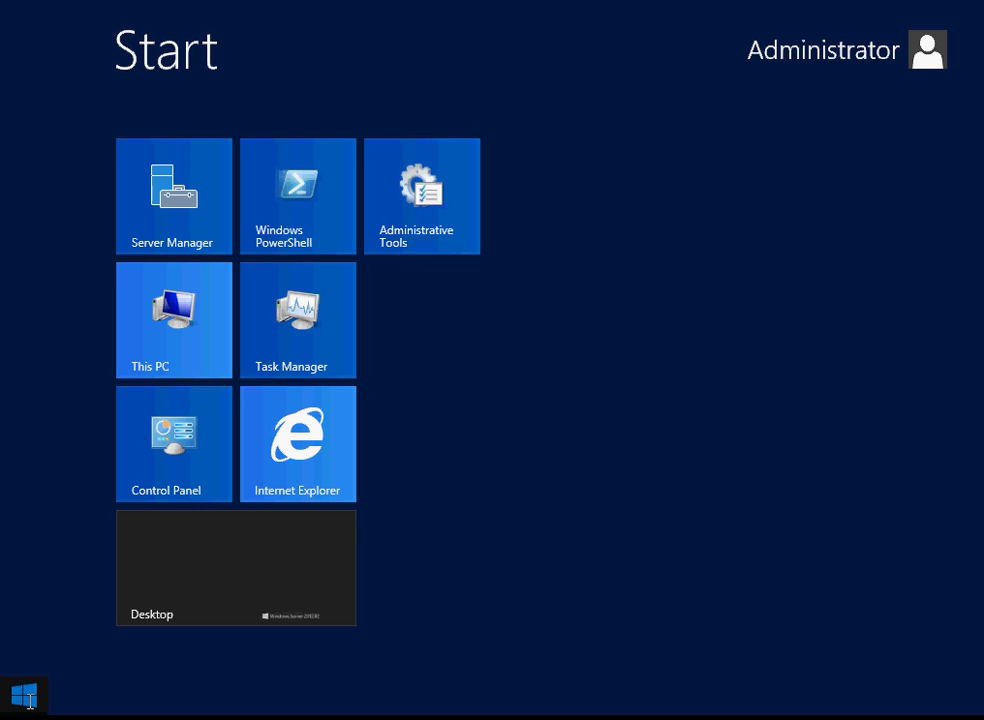
pyautogui.click(419, 224)
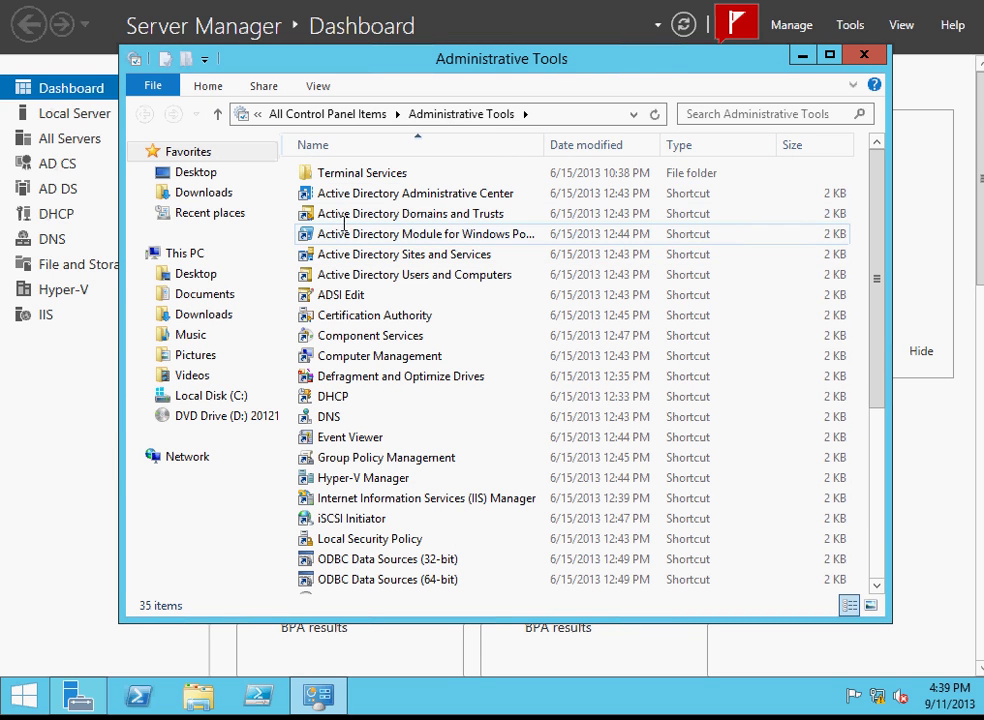
pyautogui.moveTo(963, 309)
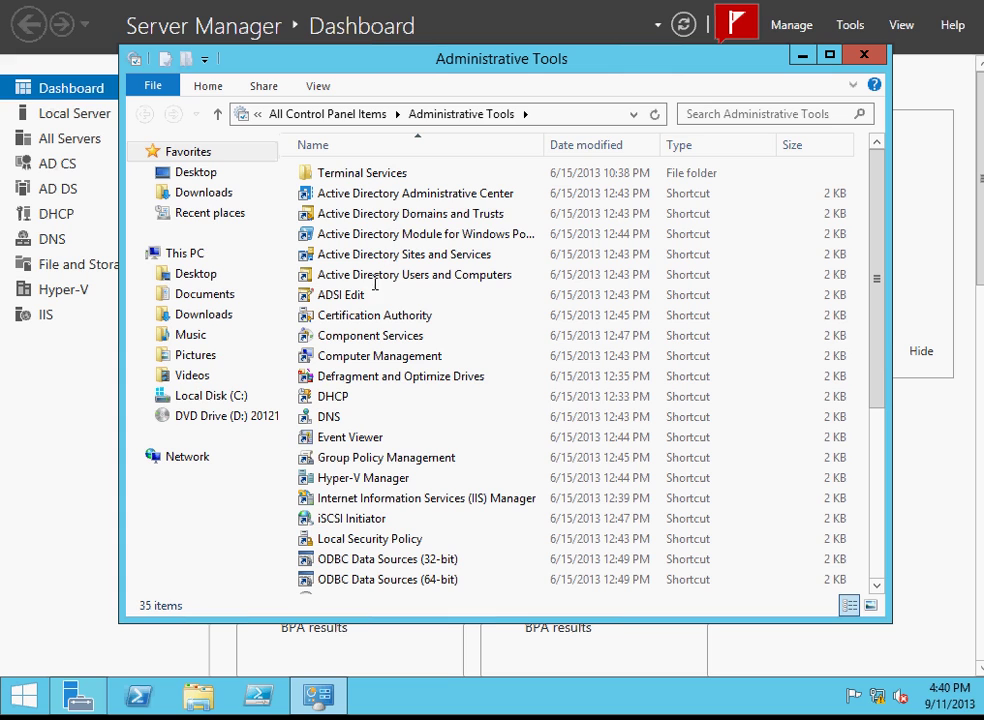
pyautogui.click(366, 276)
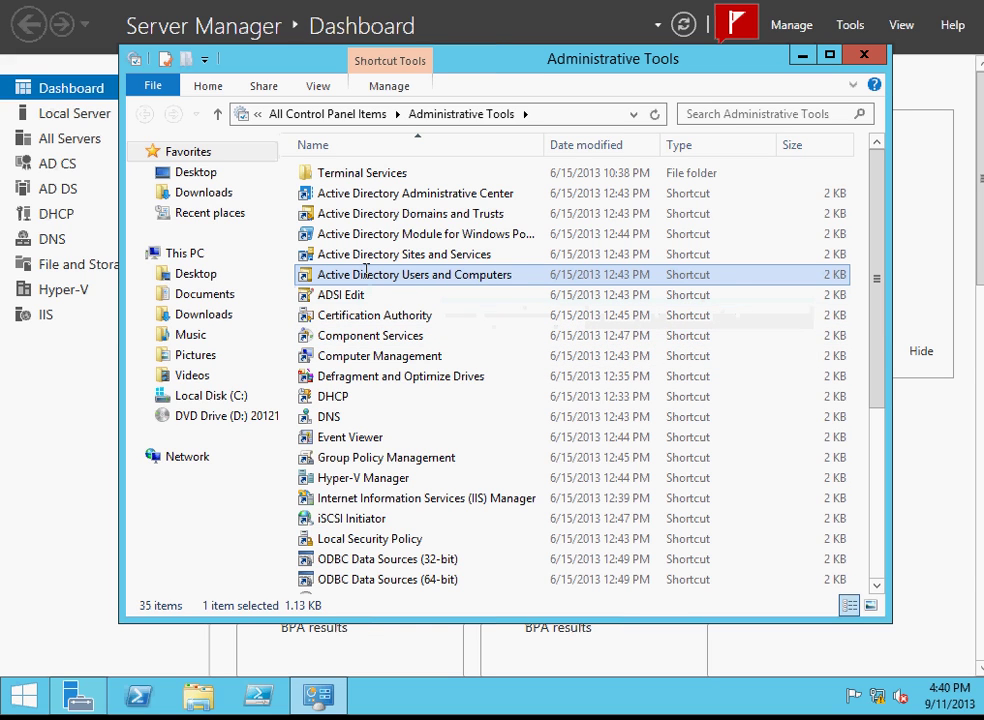
pyautogui.click(862, 53)
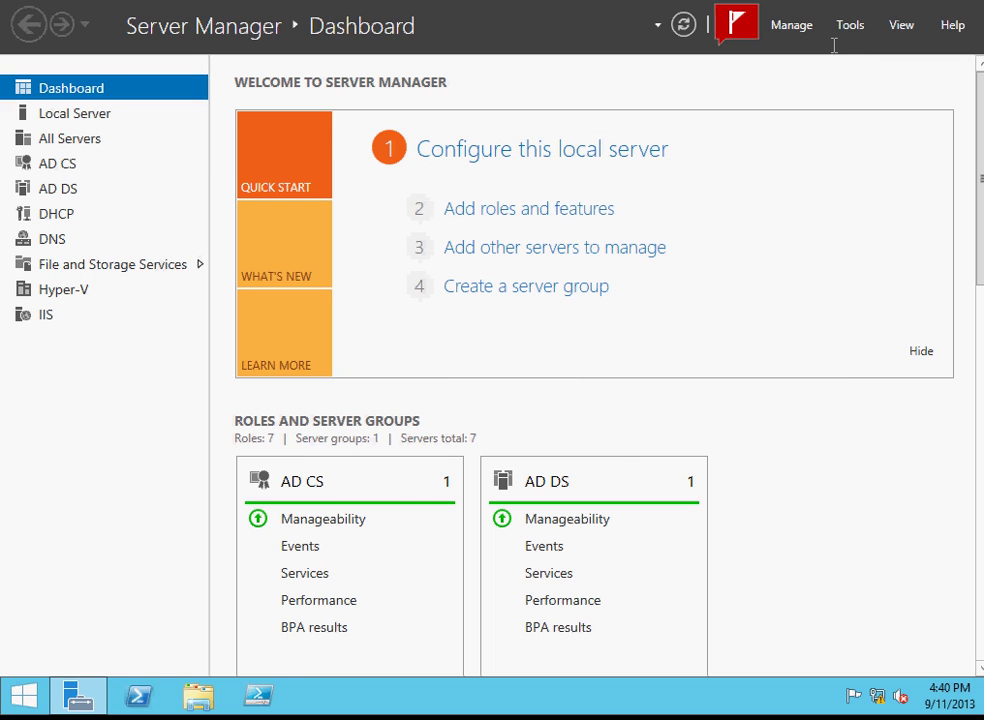
# Launch Active Directory Users and Computers from Server Manager's Tools menu.
pyautogui.click(845, 25)
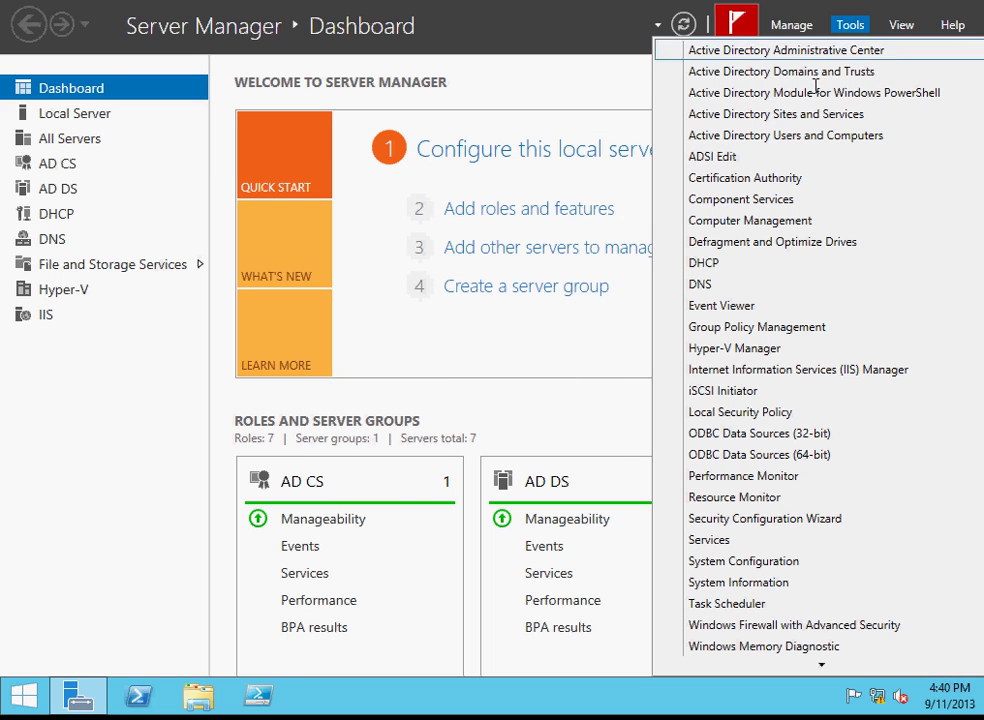
pyautogui.click(800, 138)
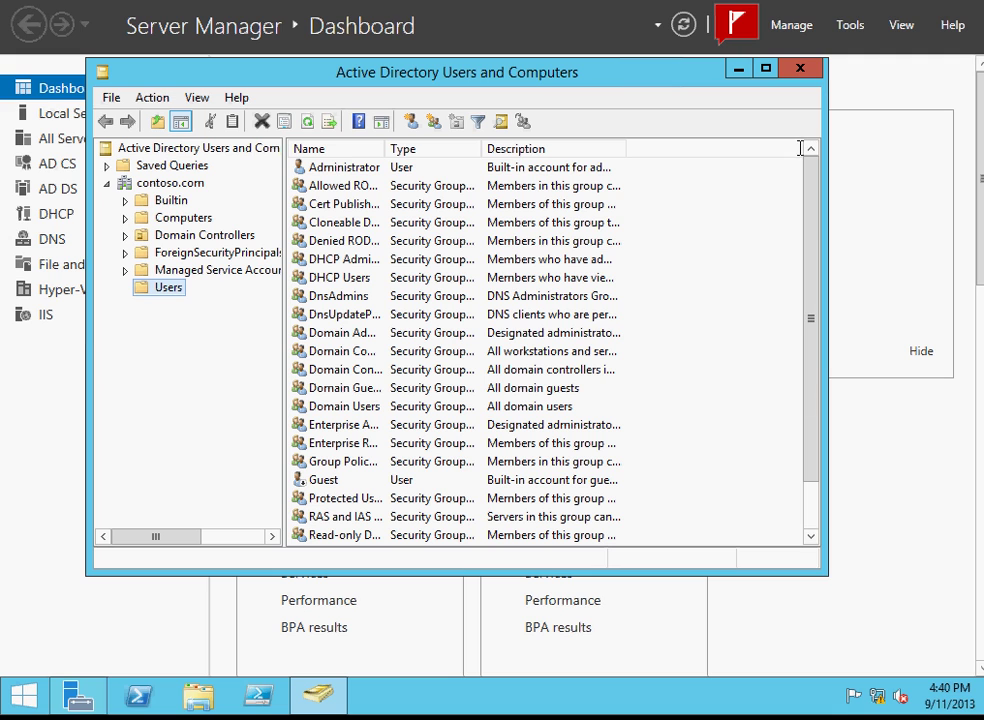
# Enlarge the window, move it up-left, and bring up the New submenu for the Users container.
pyautogui.moveTo(826, 574); pyautogui.dragTo(938, 625)
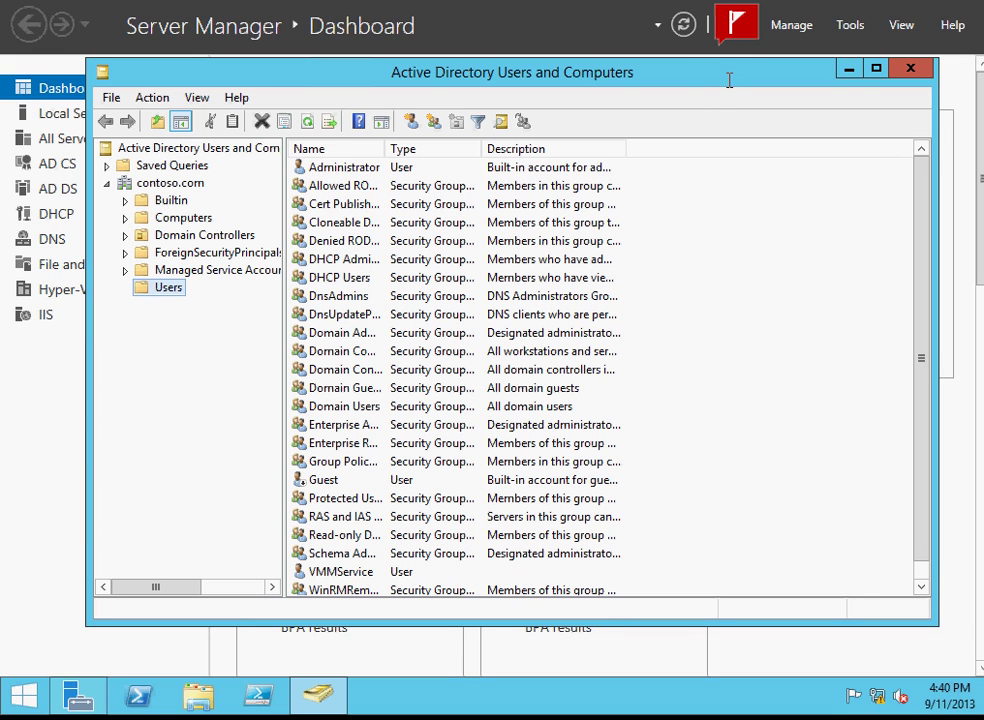
pyautogui.moveTo(737, 74); pyautogui.dragTo(673, 37)
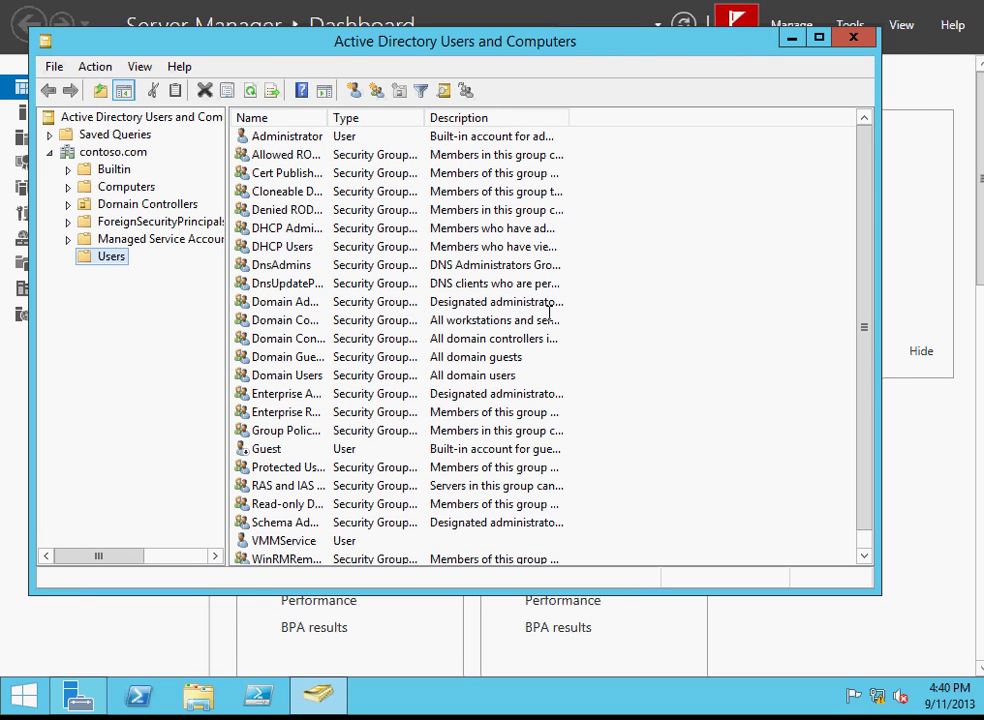
pyautogui.rightClick(613, 375)
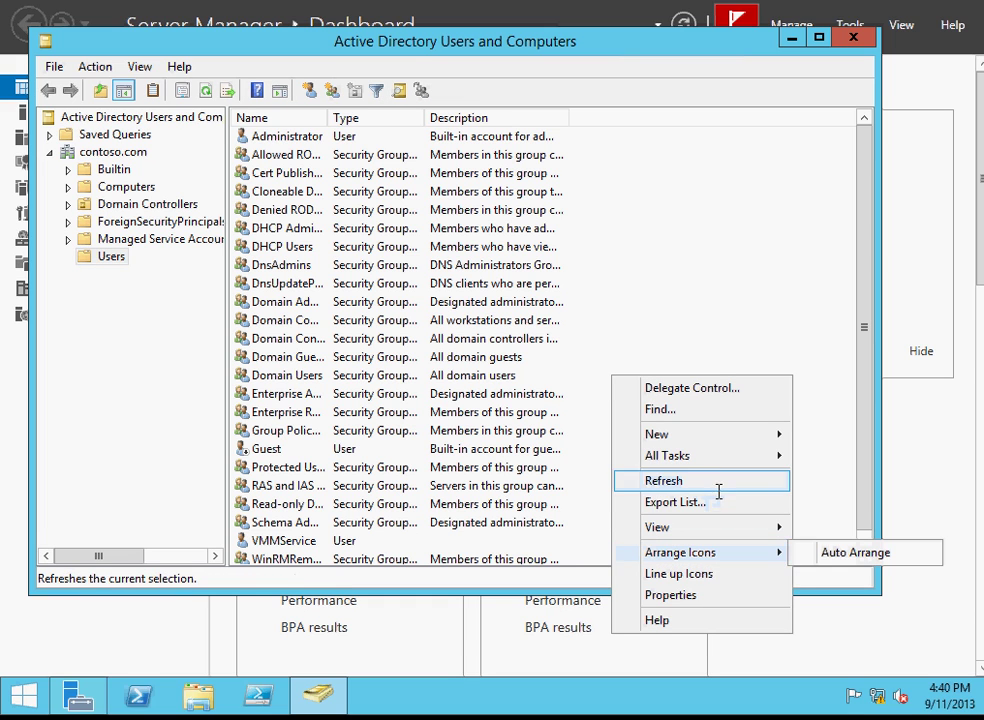
pyautogui.click(635, 327)
pyautogui.rightClick(635, 327)
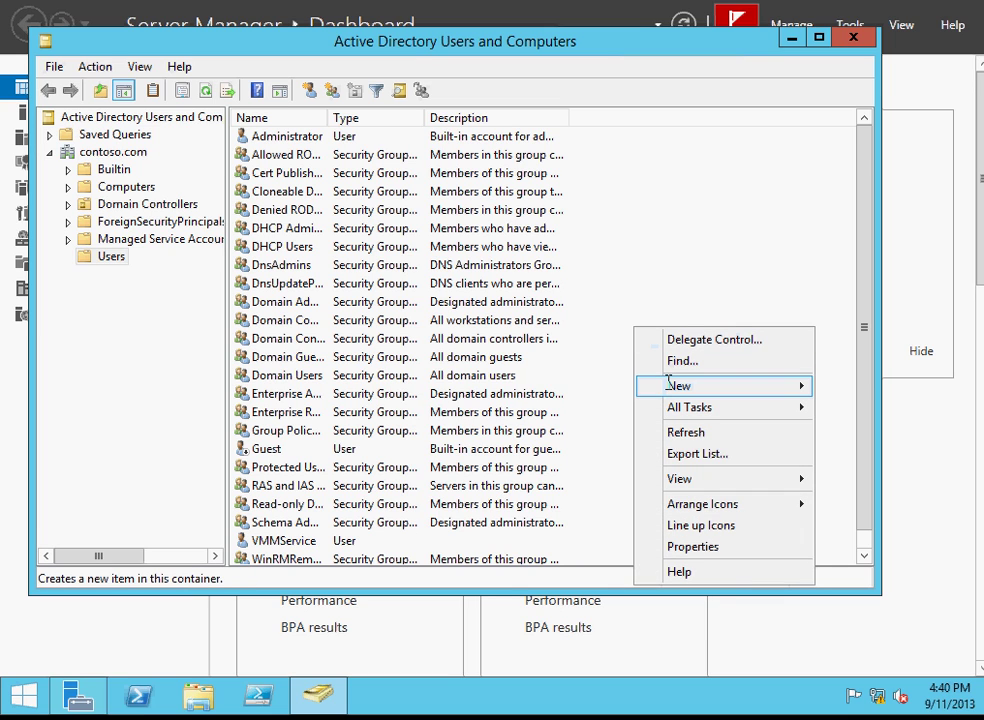
pyautogui.moveTo(668, 381)
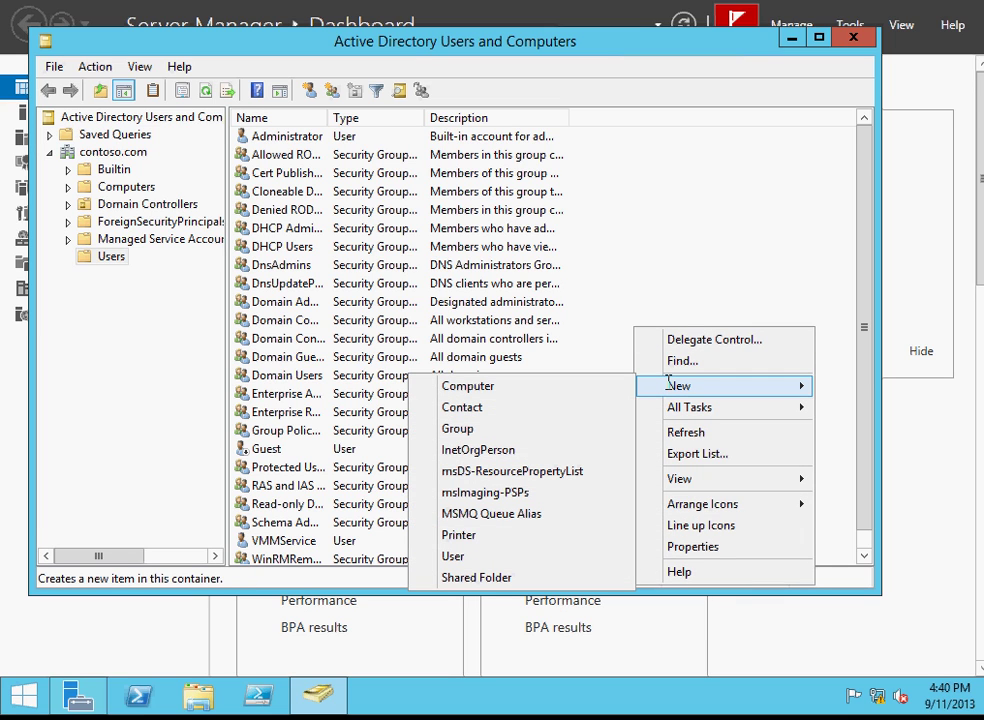
# Start a new User and fill in the first name, last name and user logon name.
pyautogui.click(521, 553)
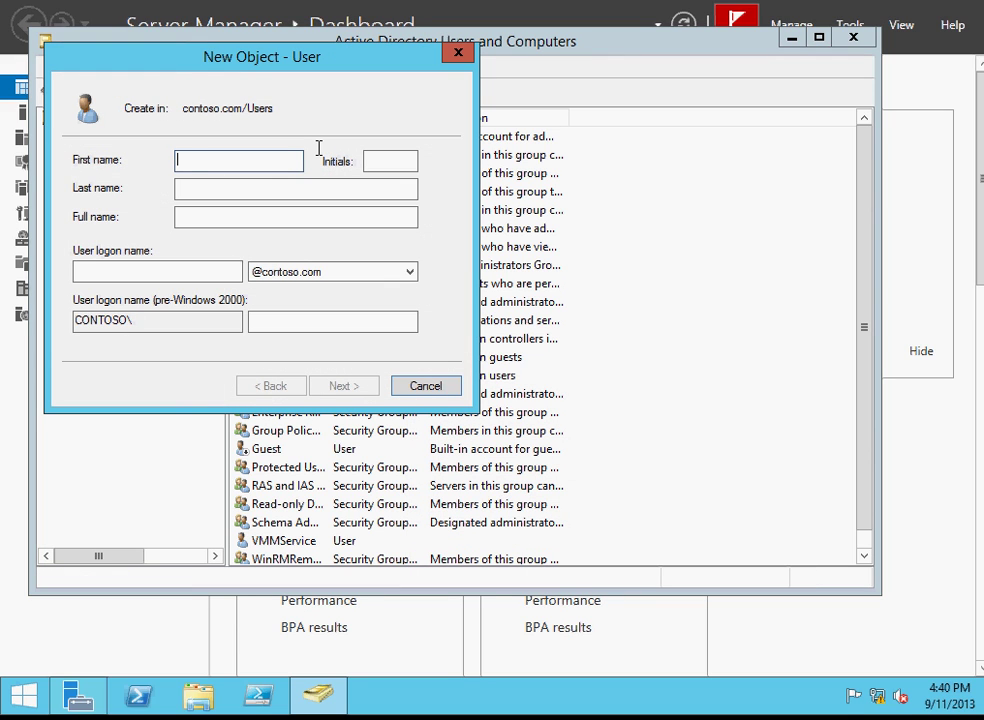
pyautogui.click(196, 183)
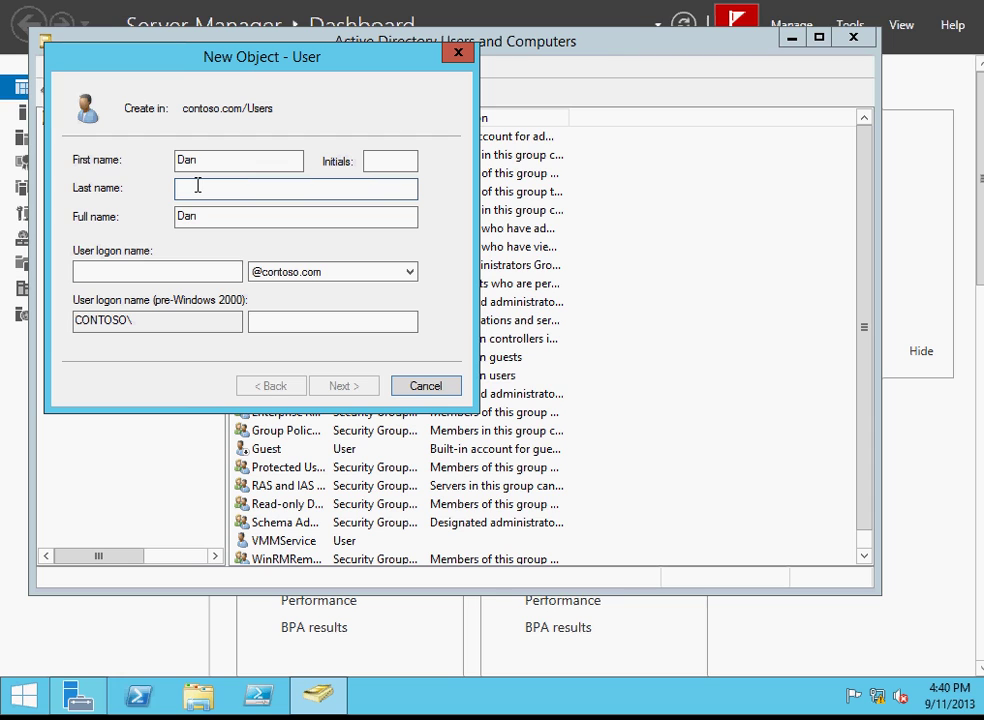
pyautogui.click(197, 164)
pyautogui.click(217, 273)
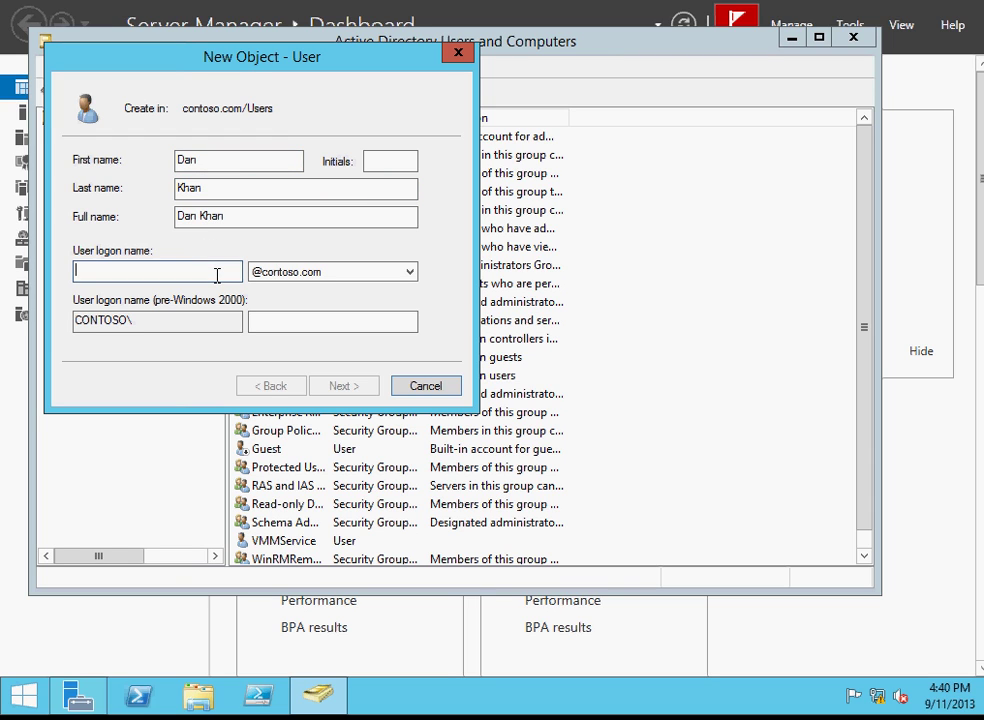
pyautogui.click(236, 221)
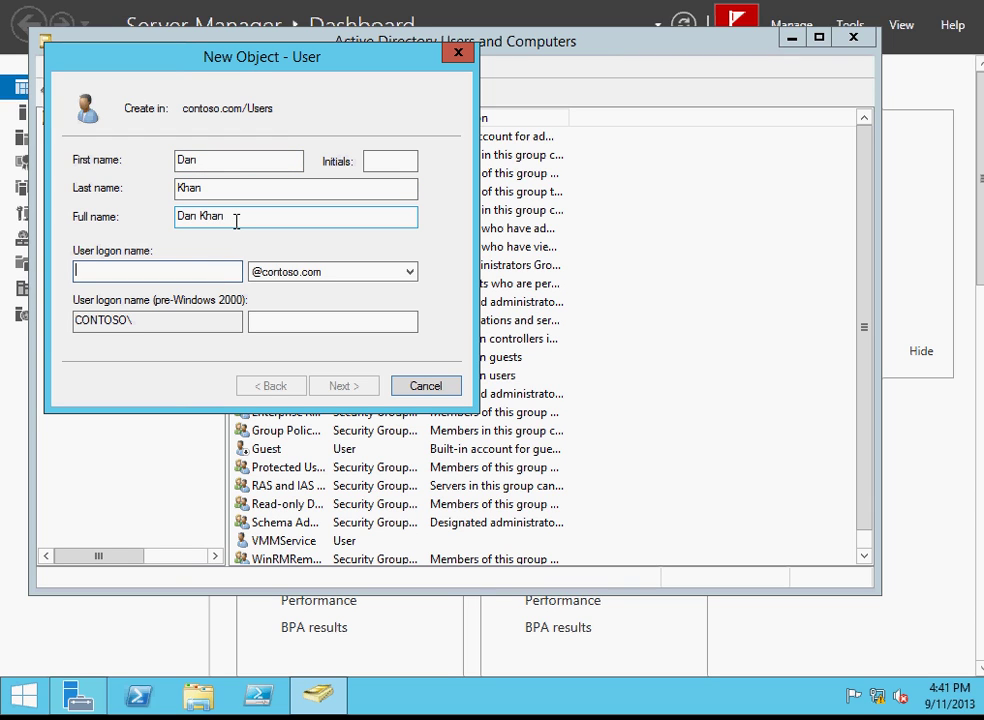
pyautogui.click(214, 273)
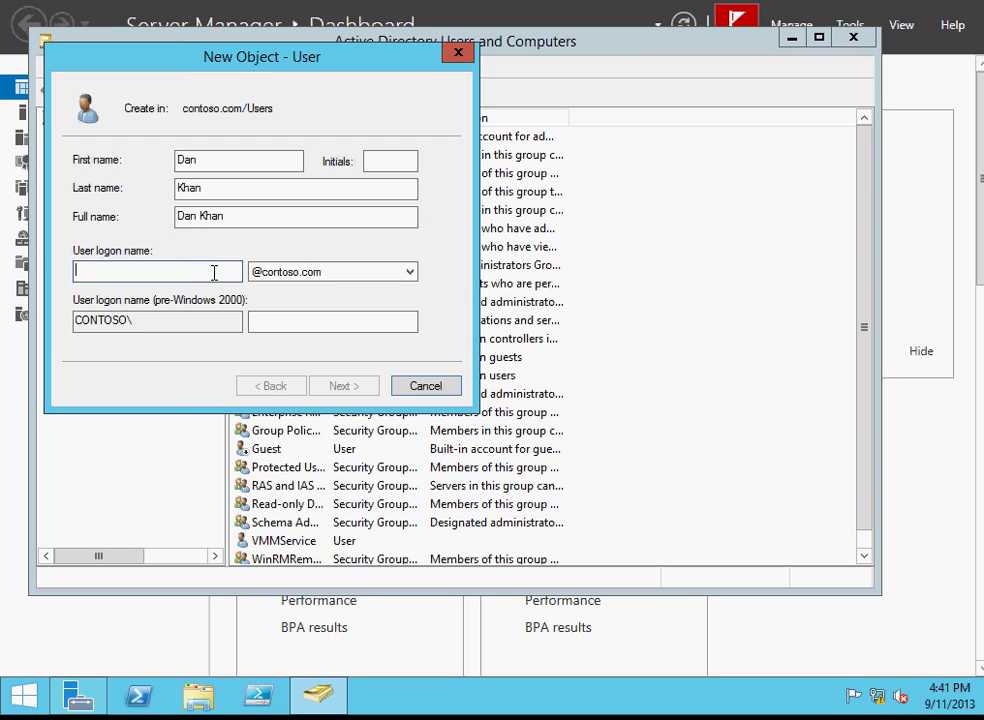
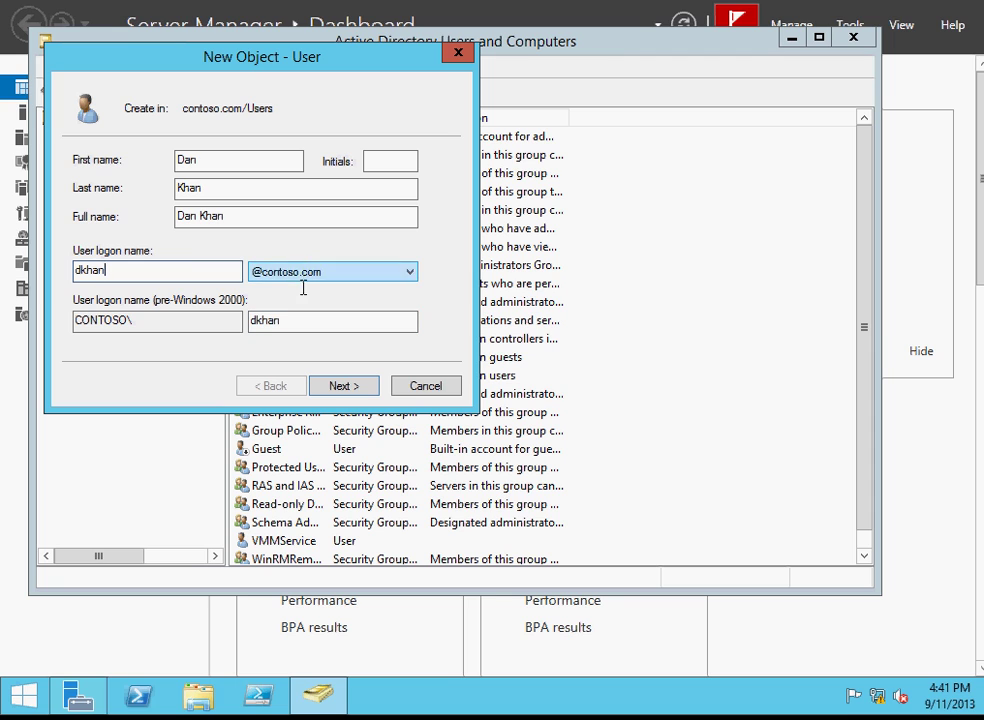
pyautogui.click(344, 385)
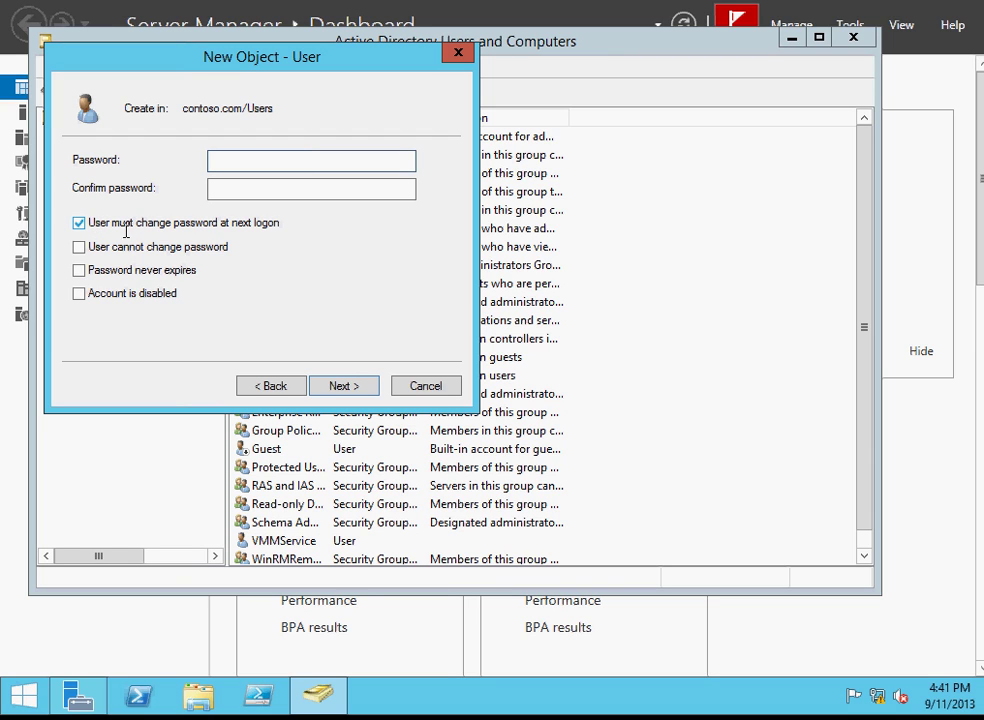
# Set the user's password without forcing a change at next logon, and finish the wizard.
pyautogui.click(124, 224)
pyautogui.write('***********')
pyautogui.press('Tab')
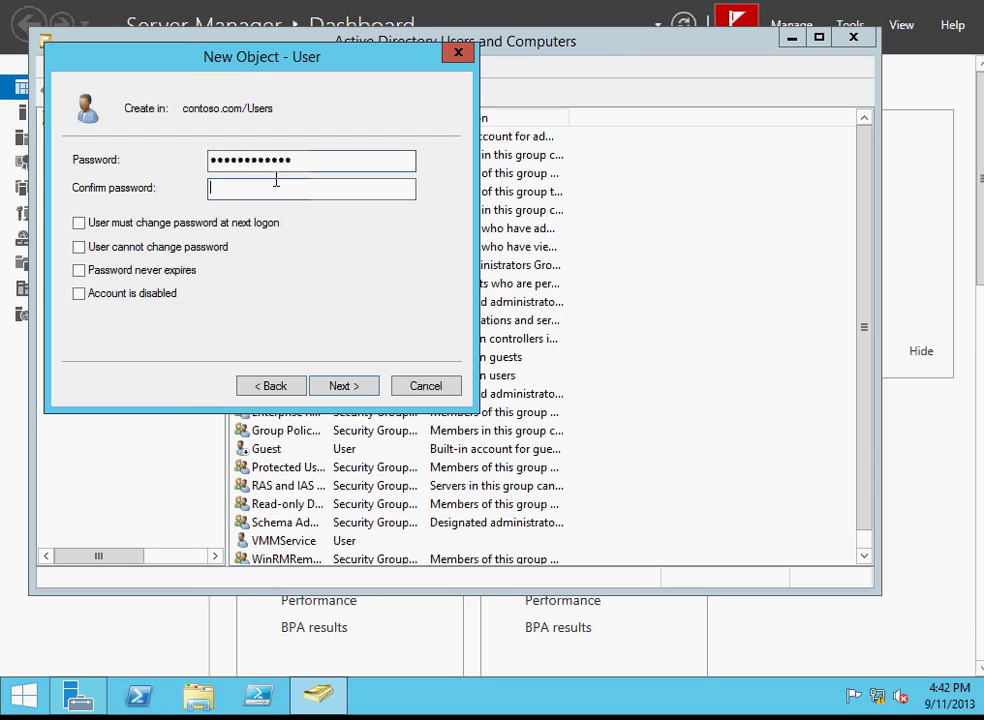
pyautogui.write('**********')
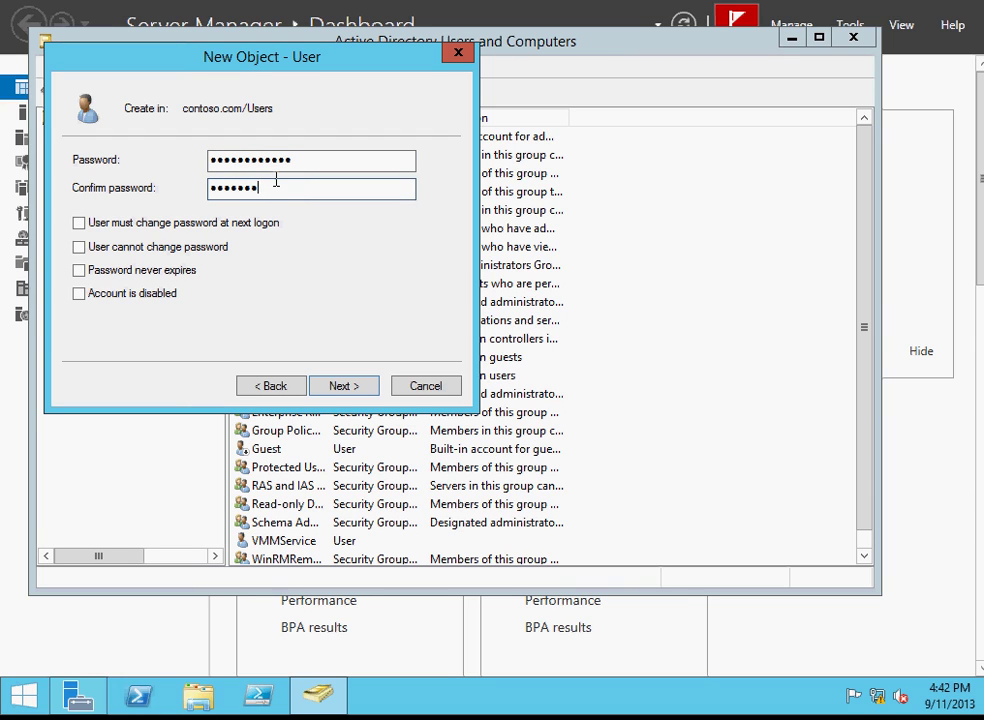
pyautogui.write('**')
pyautogui.click(340, 386)
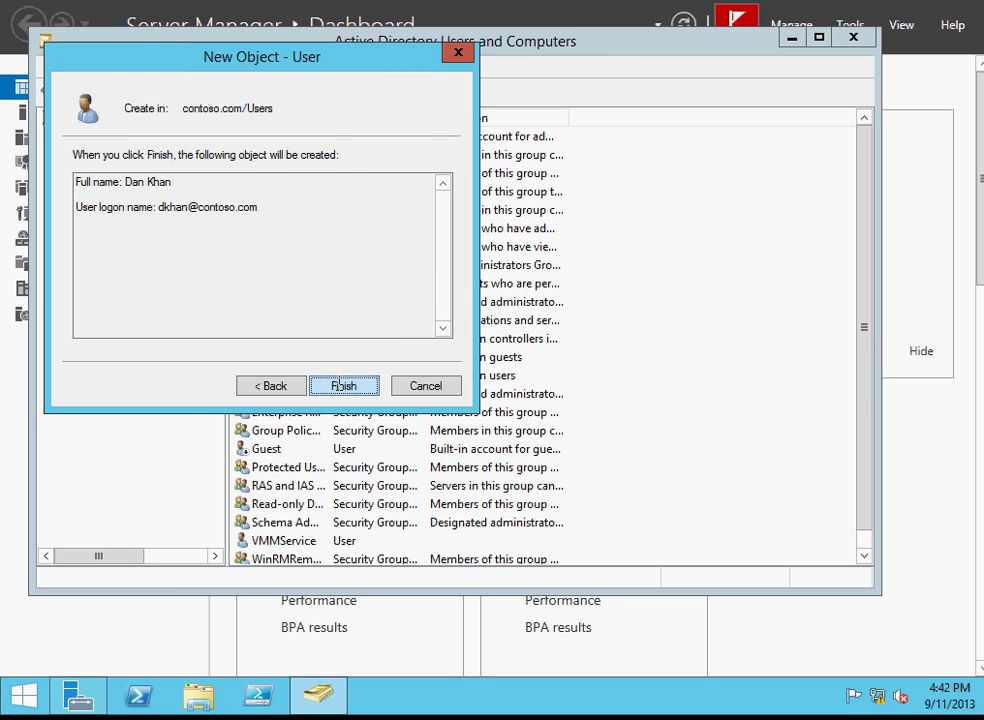
pyautogui.click(341, 386)
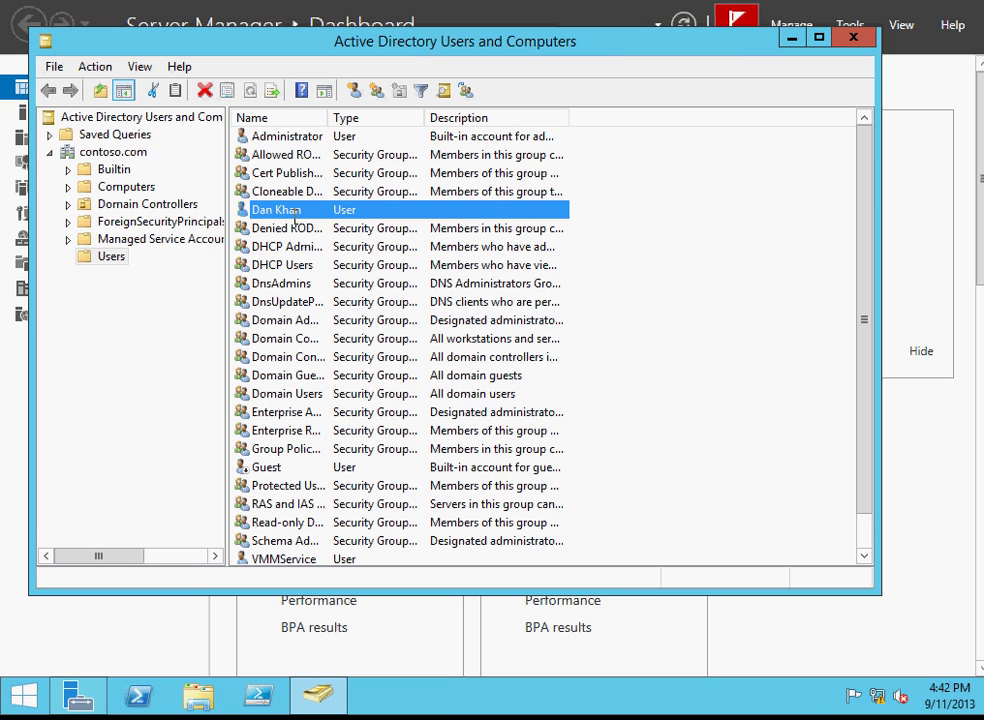
pyautogui.press('Return')
pyautogui.rightClick(354, 209)
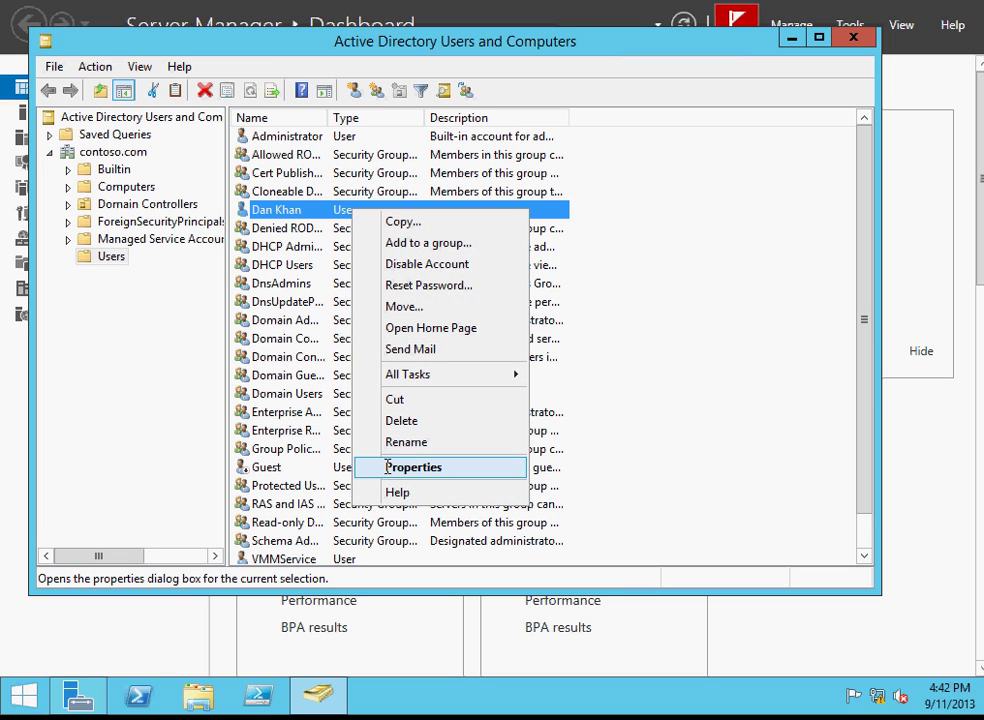
pyautogui.rightClick(291, 203)
pyautogui.rightClick(291, 207)
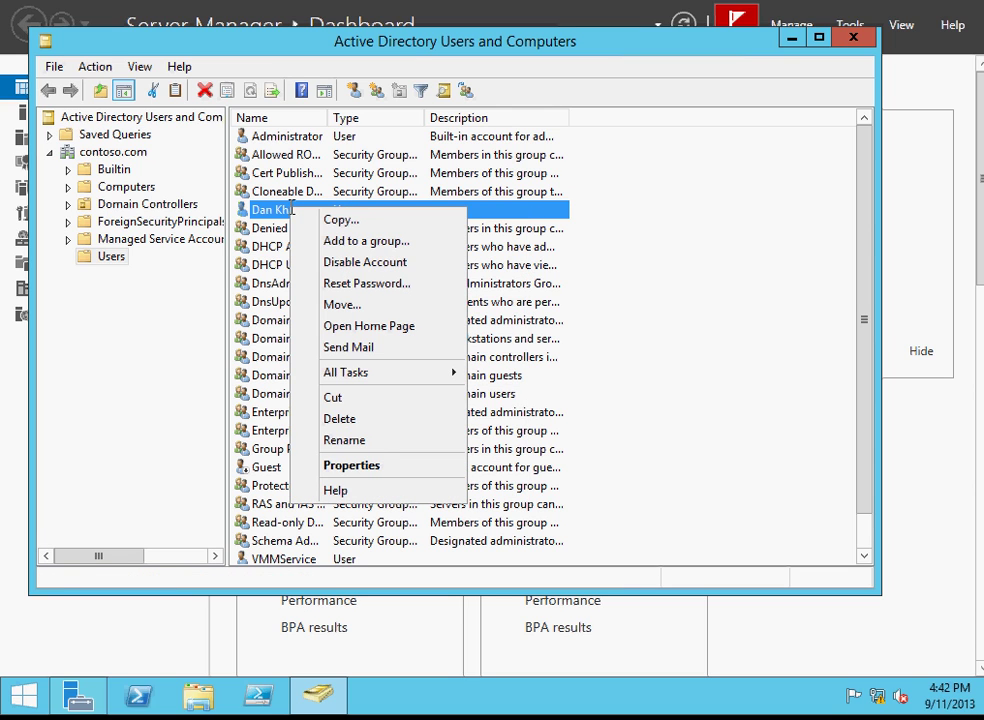
# Open the new user's Properties and step through the Description and Office fields, leaving them blank.
pyautogui.click(349, 465)
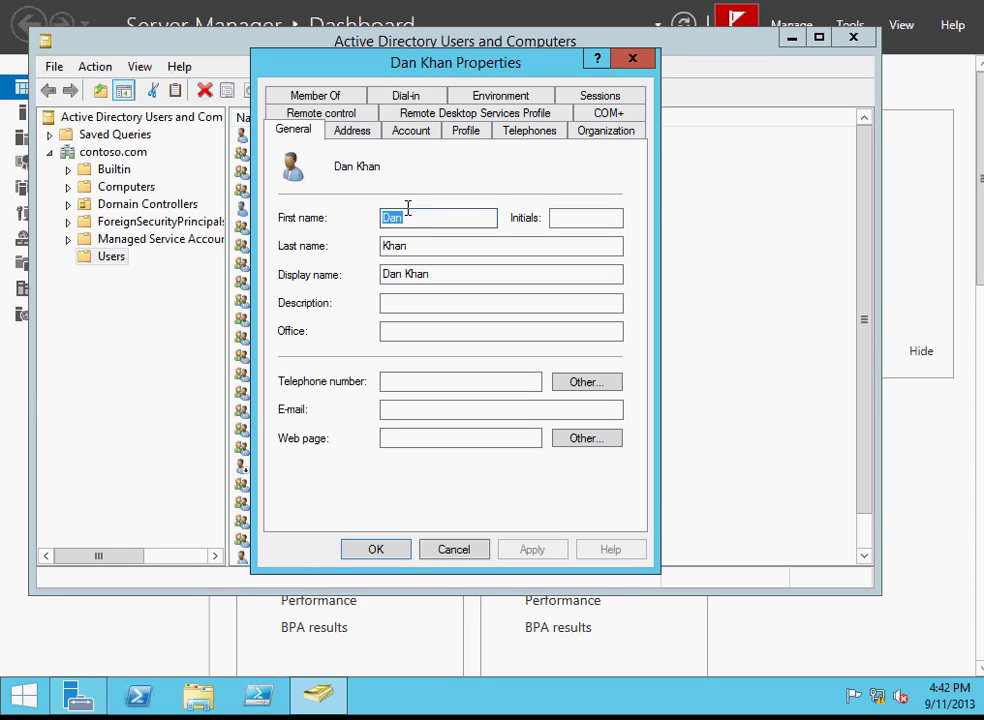
pyautogui.click(397, 305)
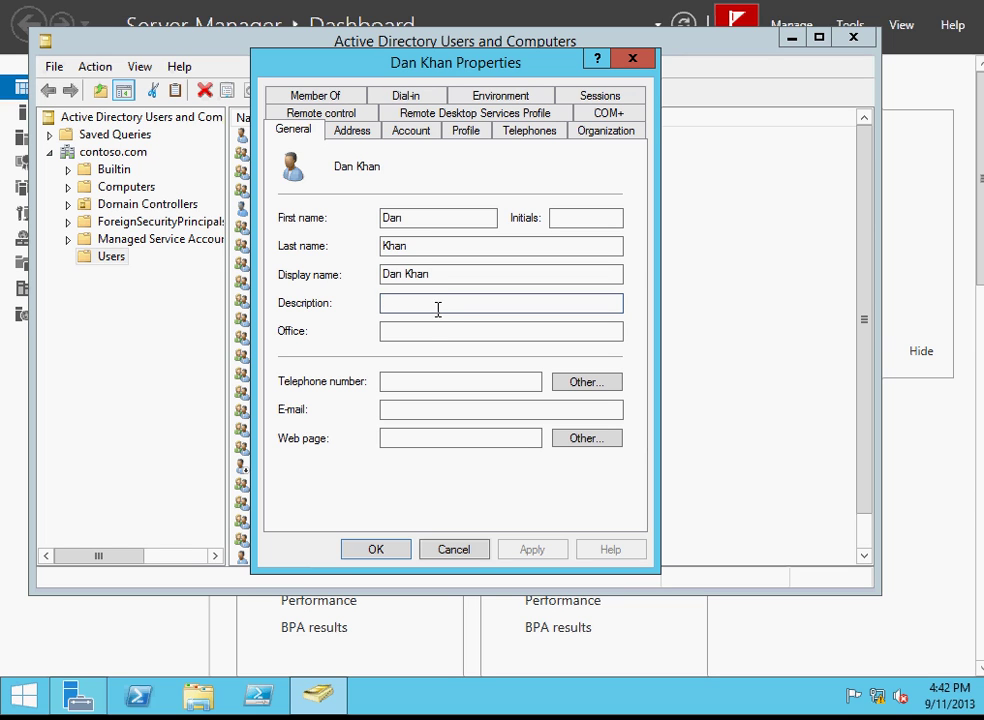
pyautogui.click(427, 332)
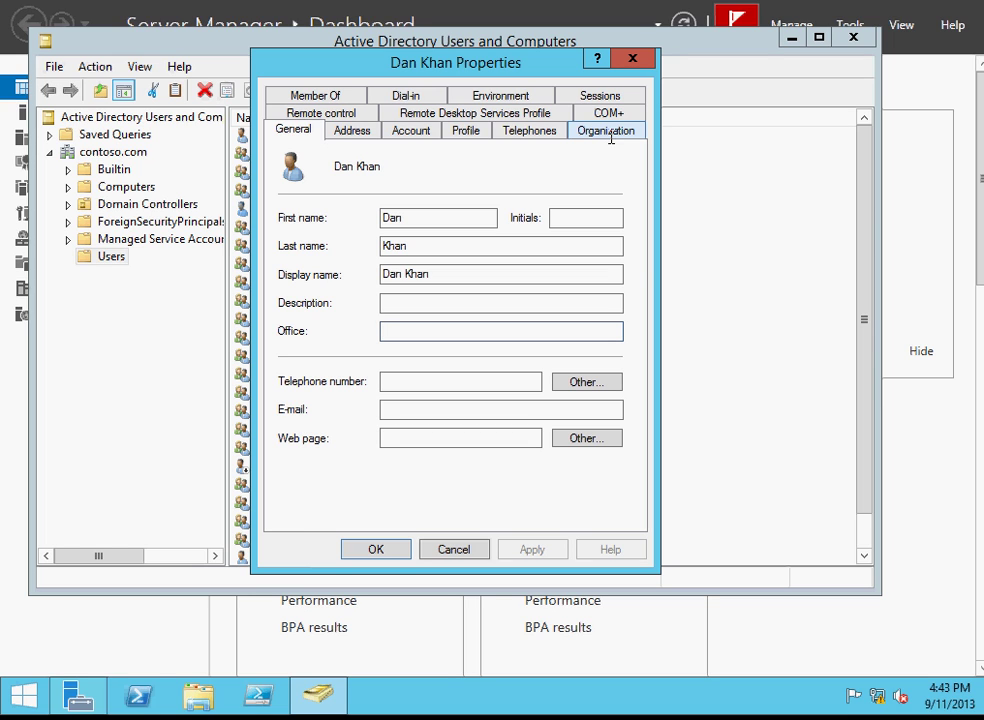
# On the Organization tab, set job title 'ceo' and department 'IT', apply, and close with OK.
pyautogui.click(608, 131)
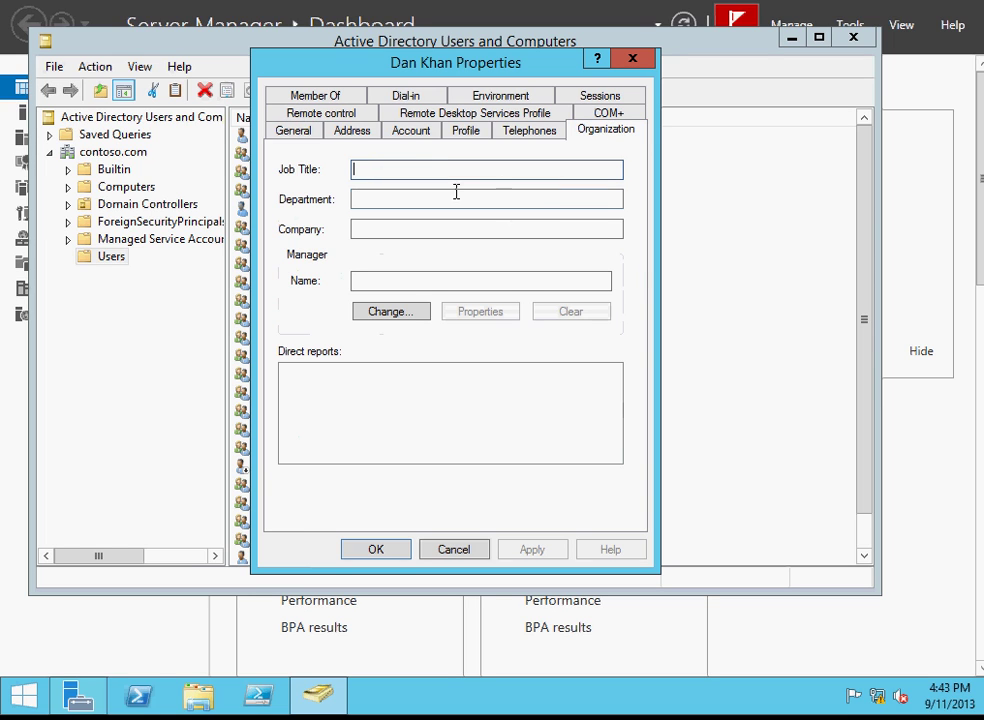
pyautogui.write('ceo')
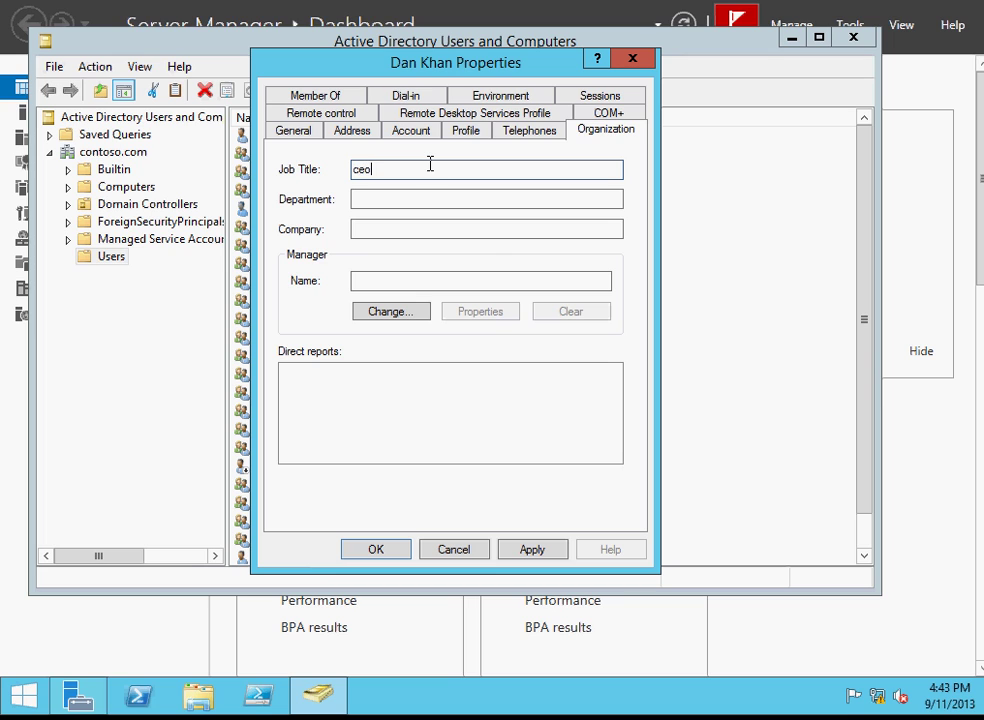
pyautogui.click(368, 201)
pyautogui.write('IT')
pyautogui.click(365, 232)
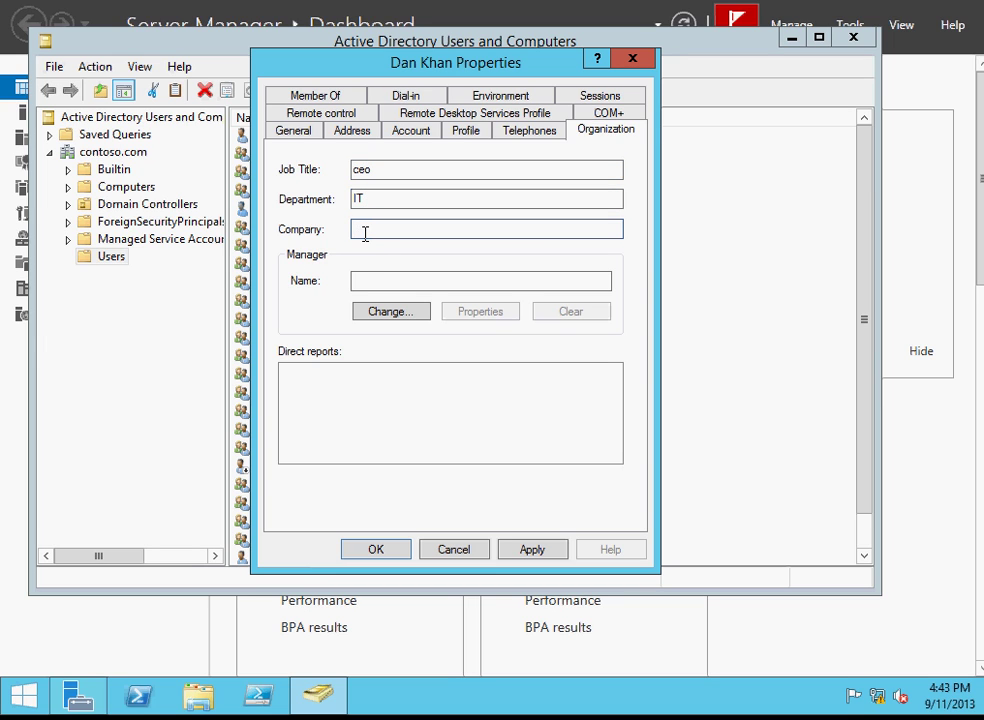
pyautogui.click(361, 279)
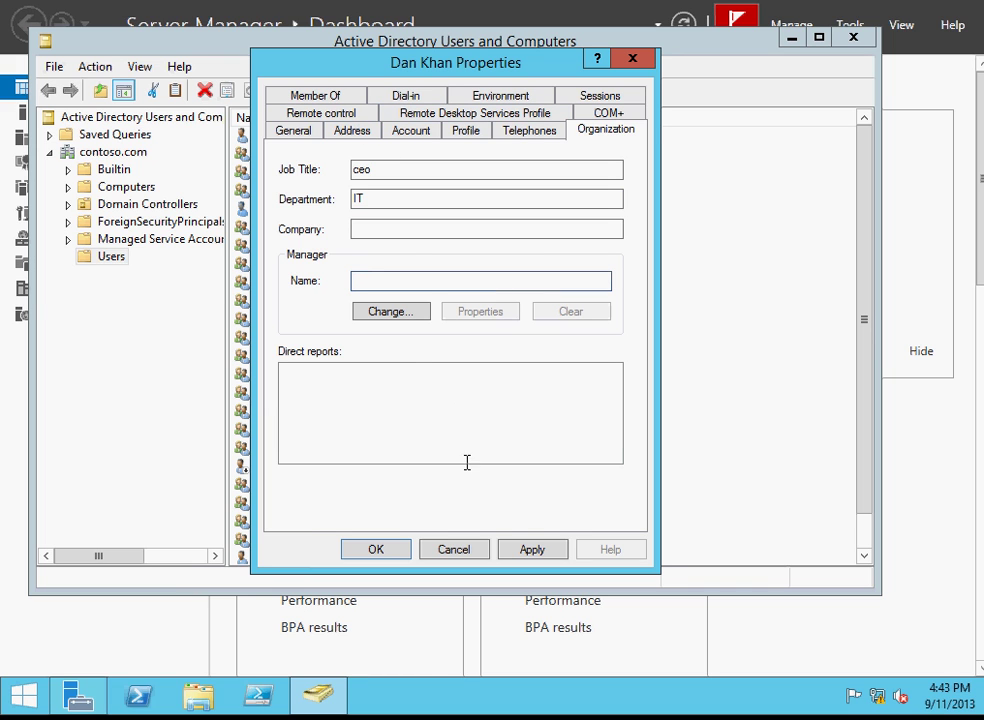
pyautogui.click(527, 550)
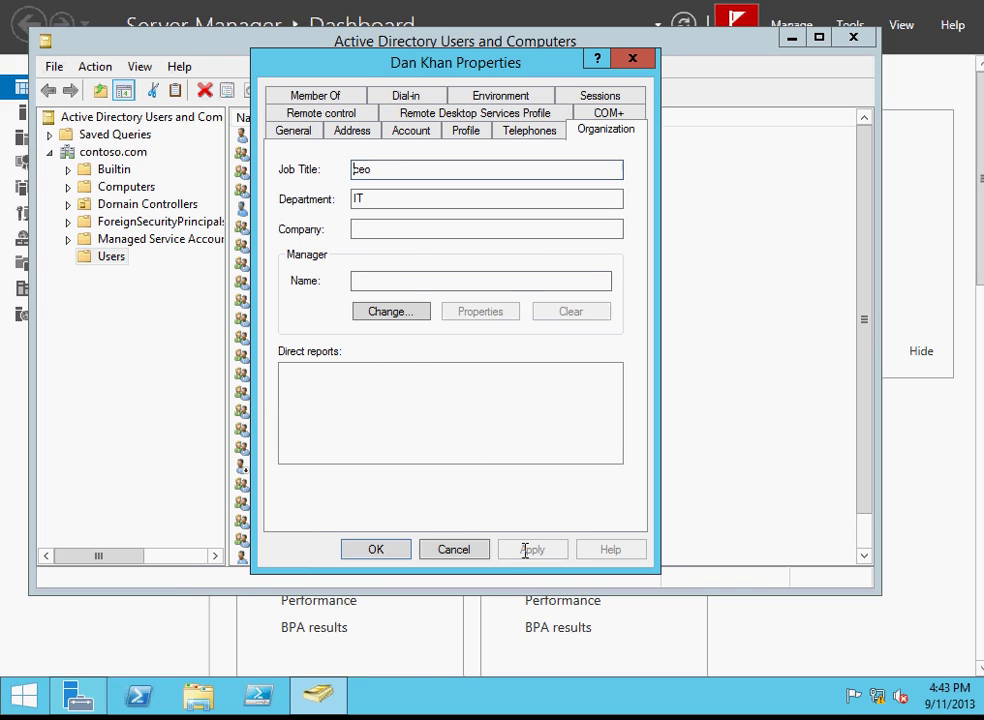
pyautogui.click(407, 546)
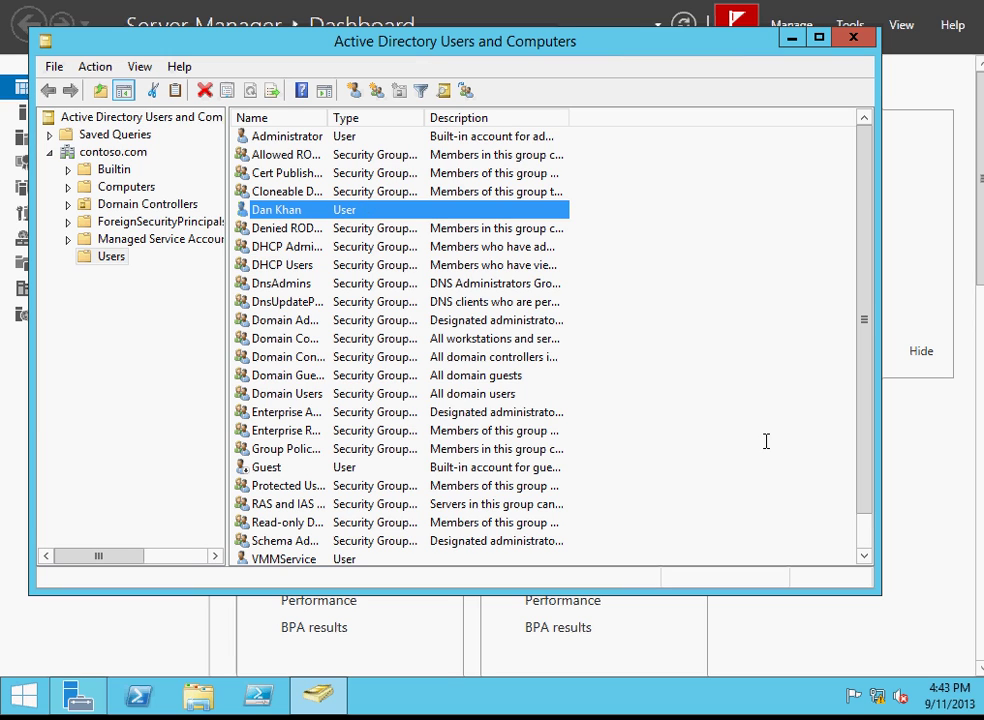
pyautogui.hotkey('alt', 'Tab')
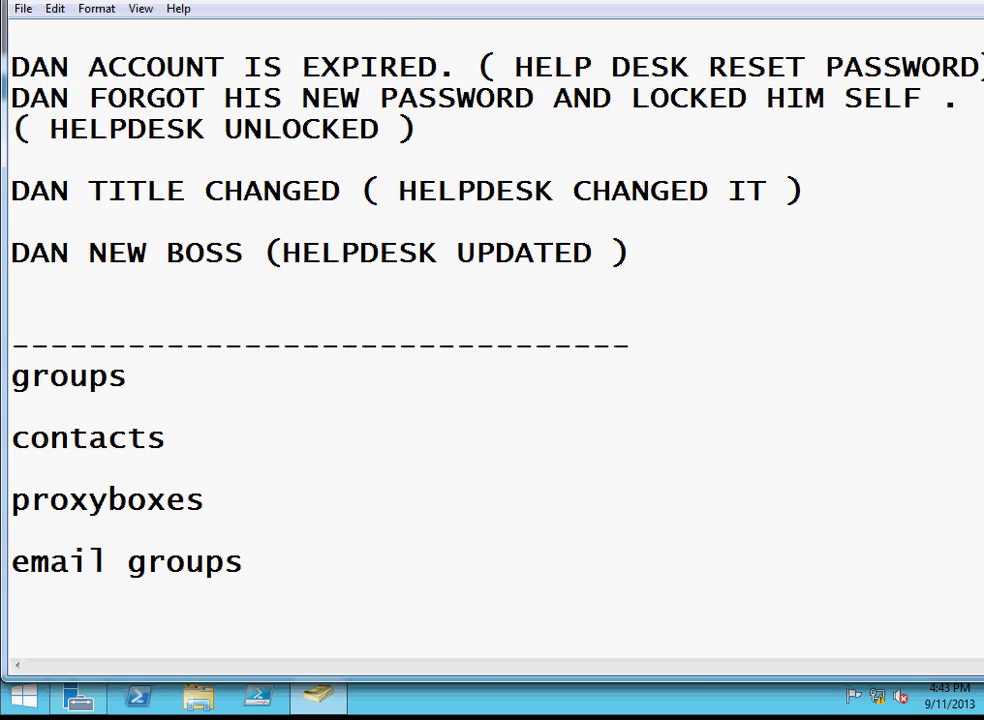
pyautogui.scroll(4, 738, 138)
pyautogui.scroll(1, 578, 50)
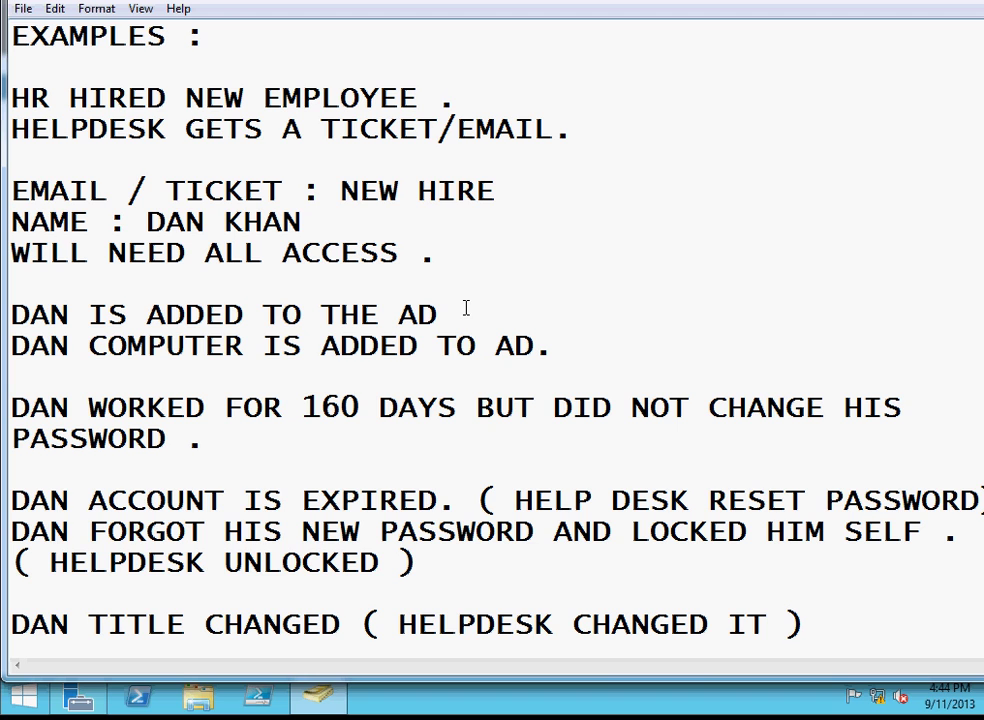
pyautogui.press('super+Down')
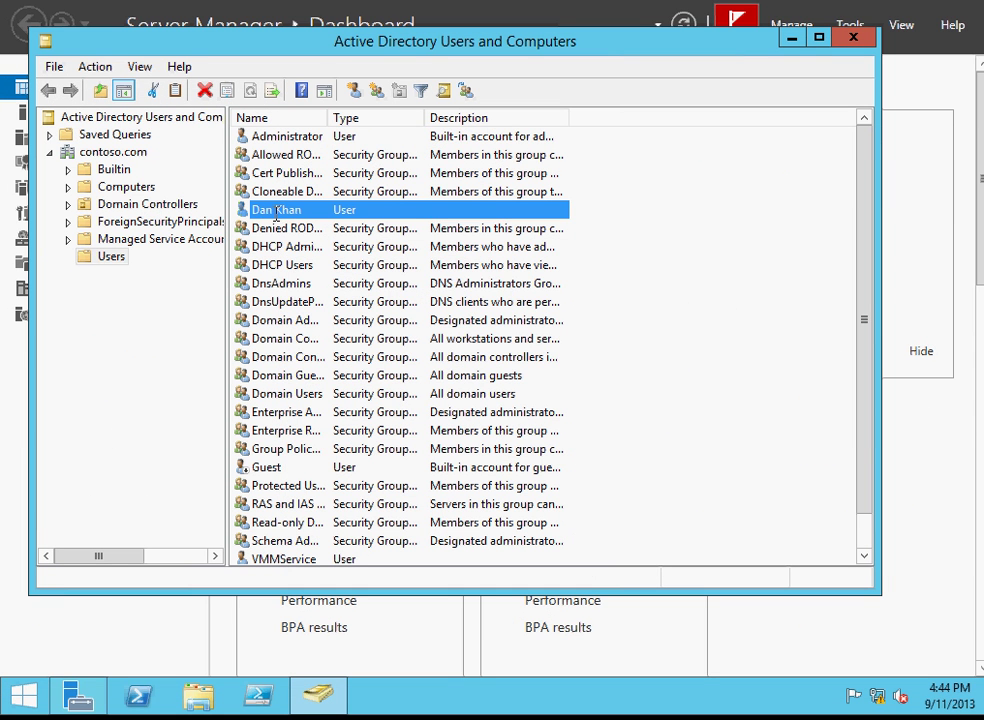
# Select the Computers container and choose New > Computer from its context menu.
pyautogui.click(126, 187)
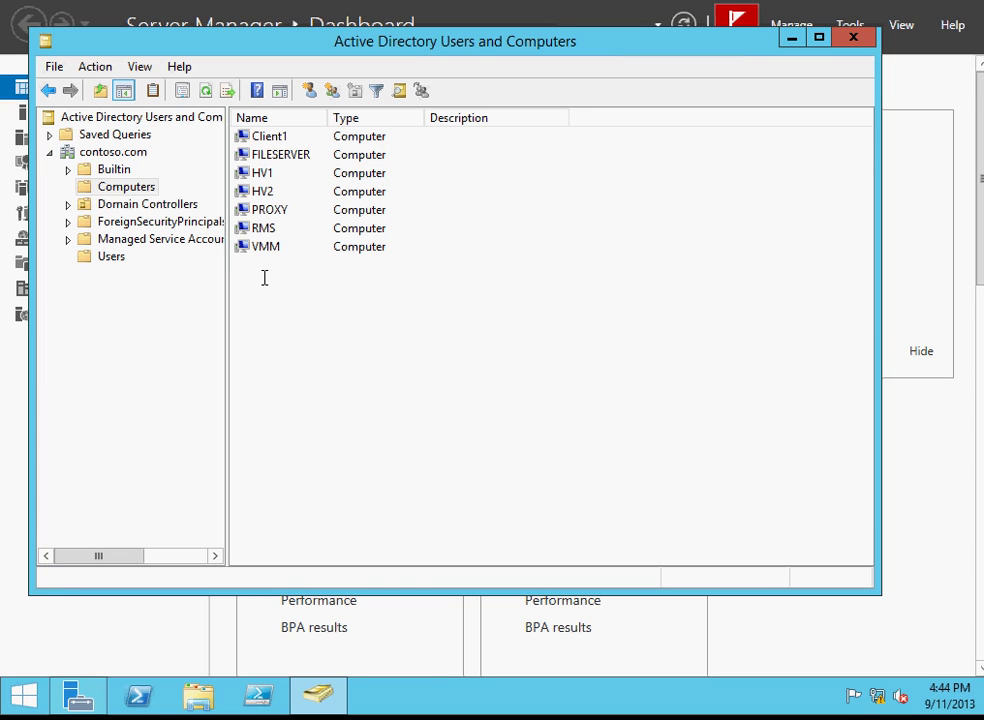
pyautogui.rightClick(271, 275)
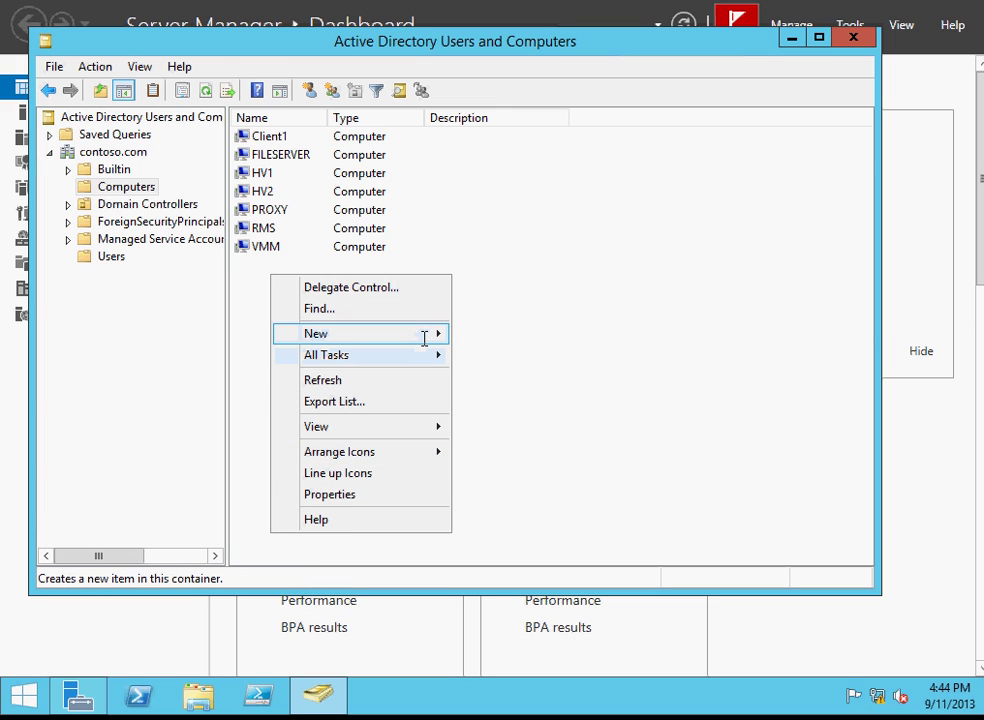
pyautogui.moveTo(425, 337)
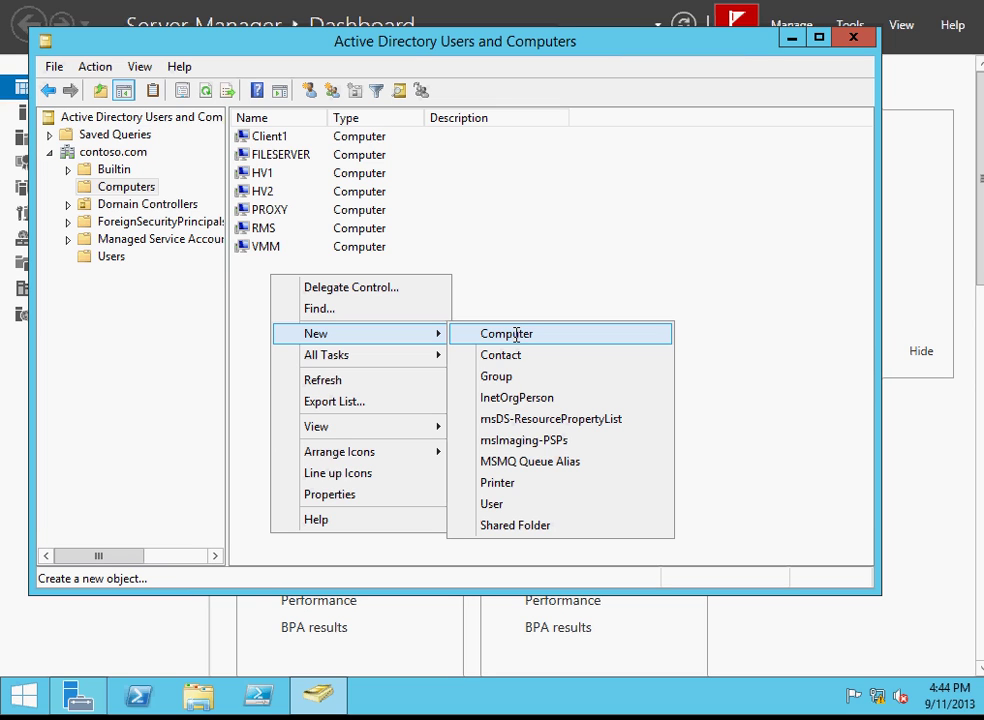
pyautogui.click(516, 334)
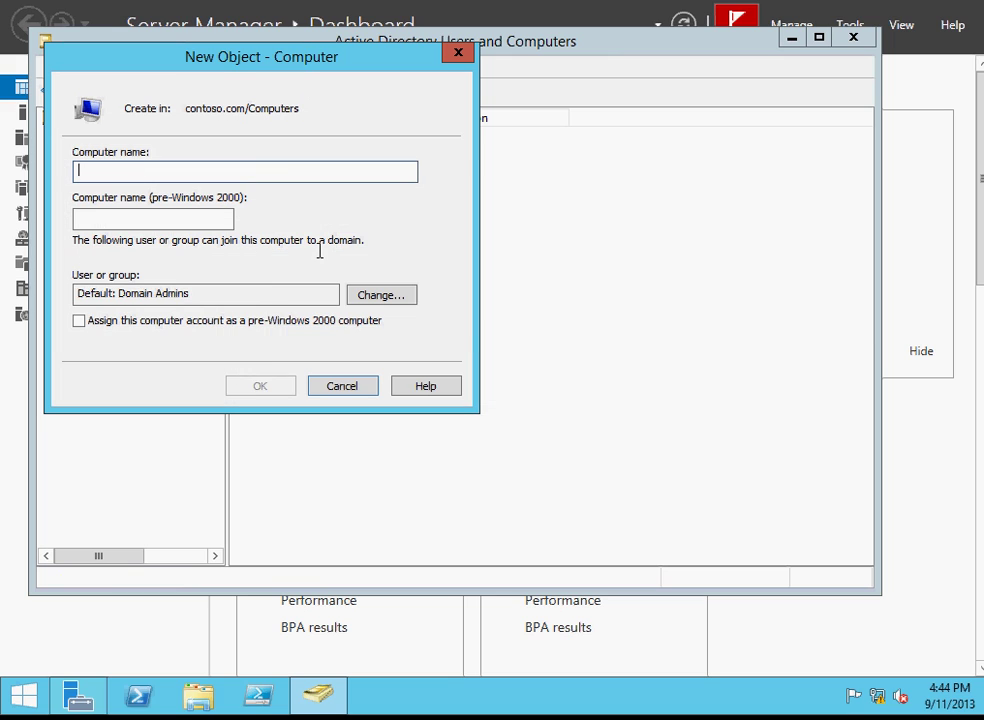
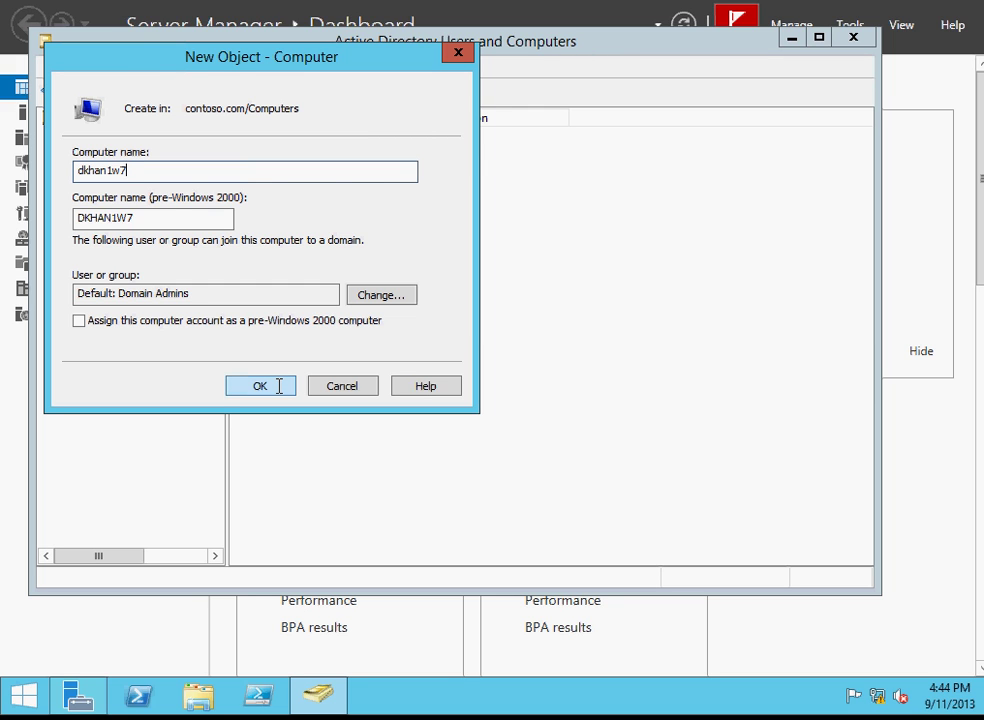
pyautogui.click(279, 386)
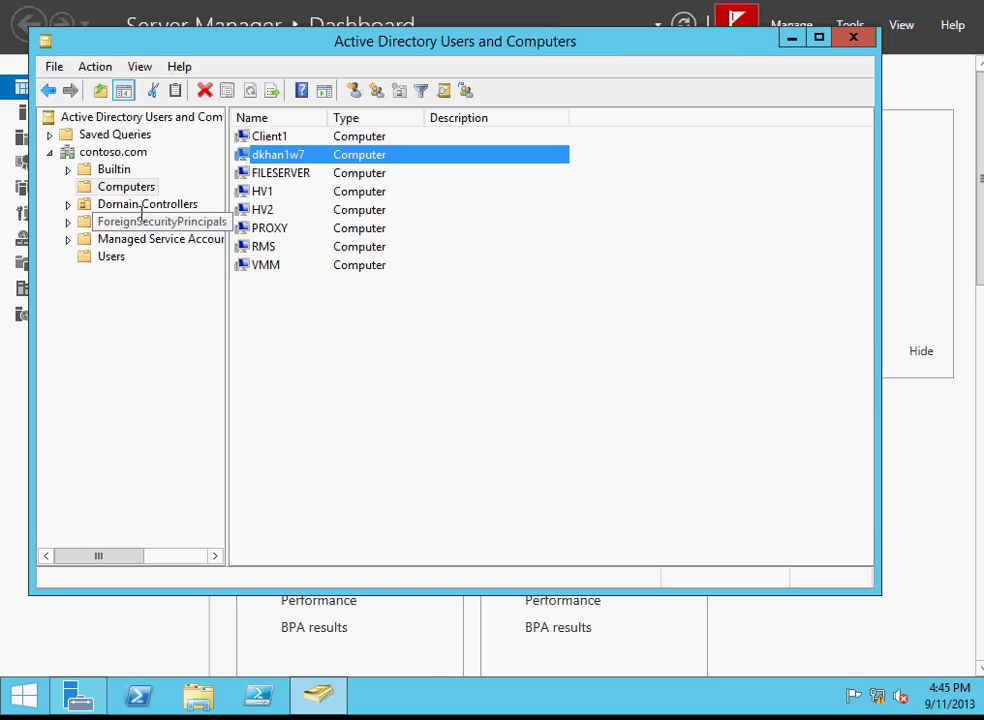
pyautogui.click(116, 257)
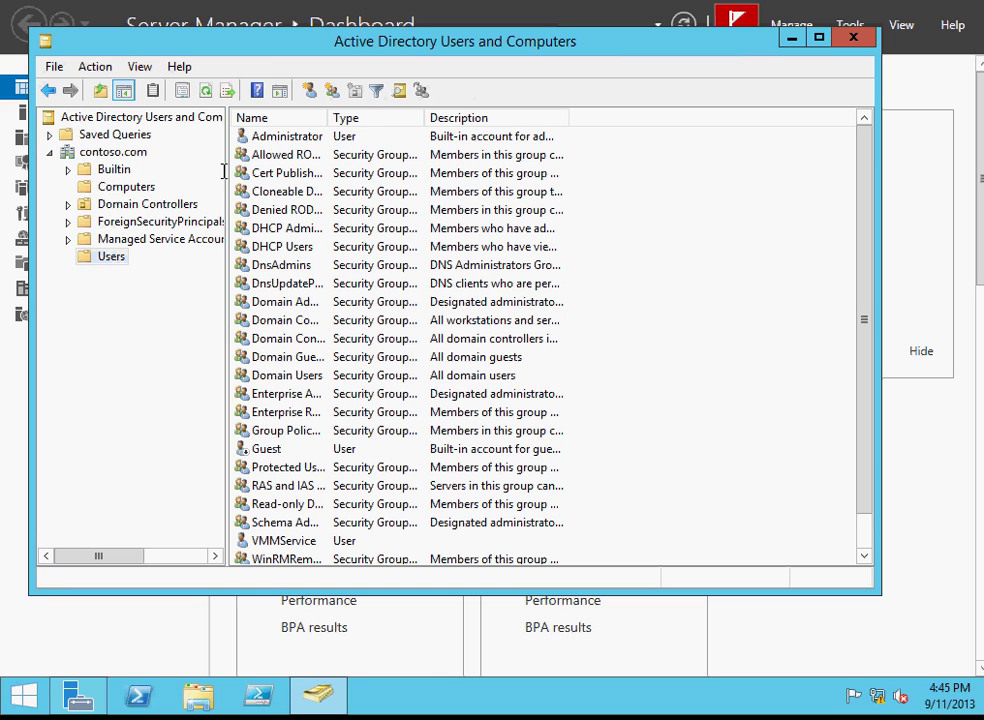
pyautogui.click(149, 184)
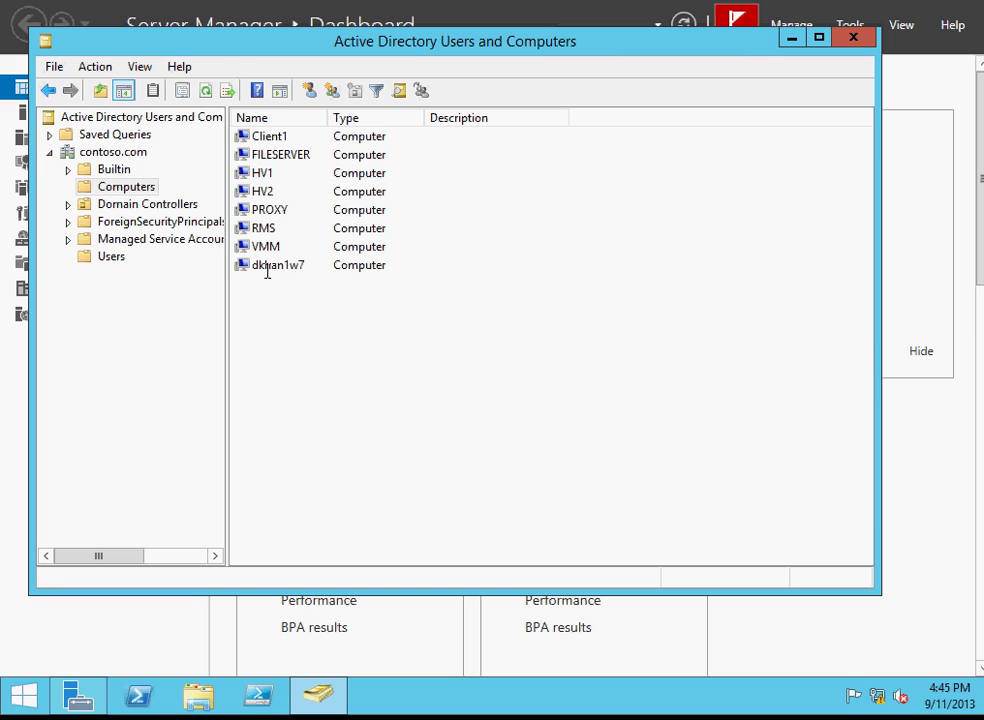
pyautogui.click(118, 257)
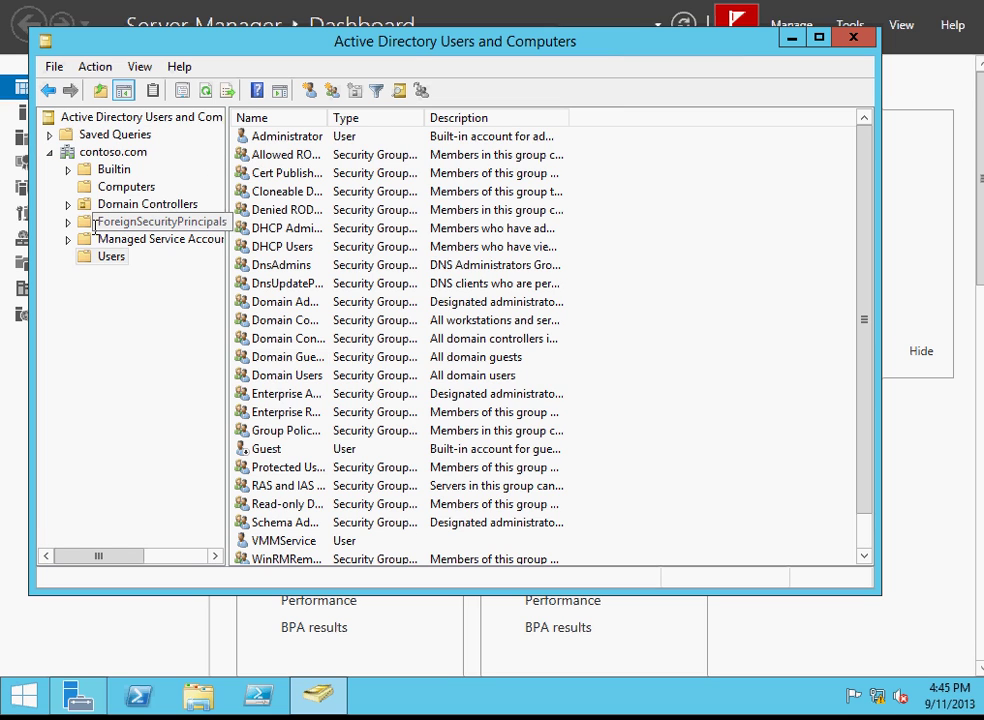
pyautogui.click(113, 186)
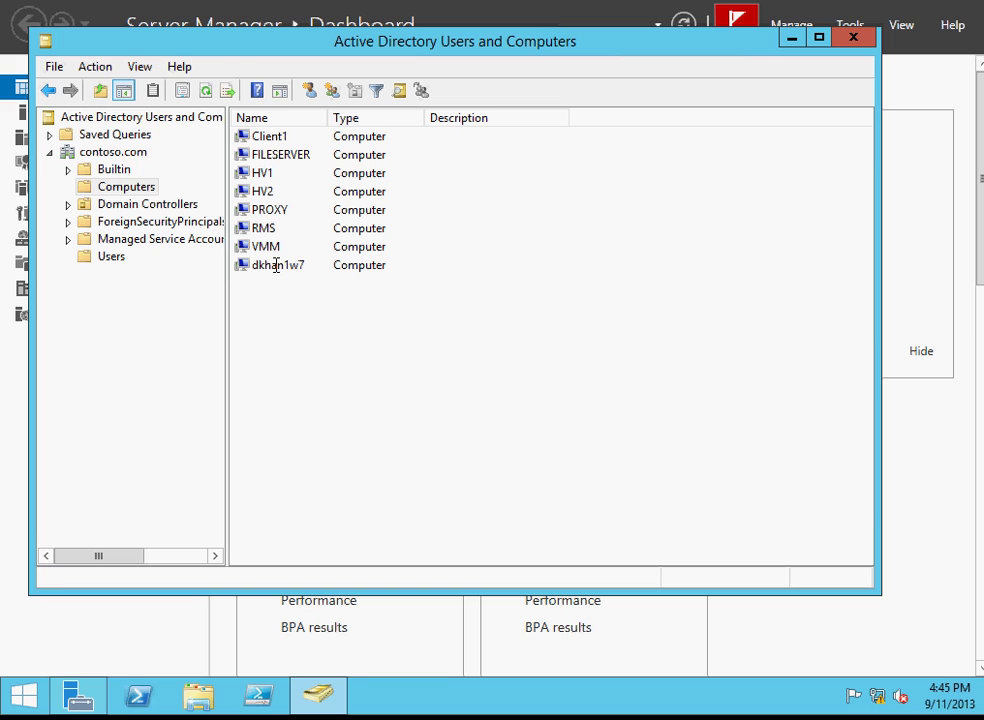
pyautogui.click(114, 257)
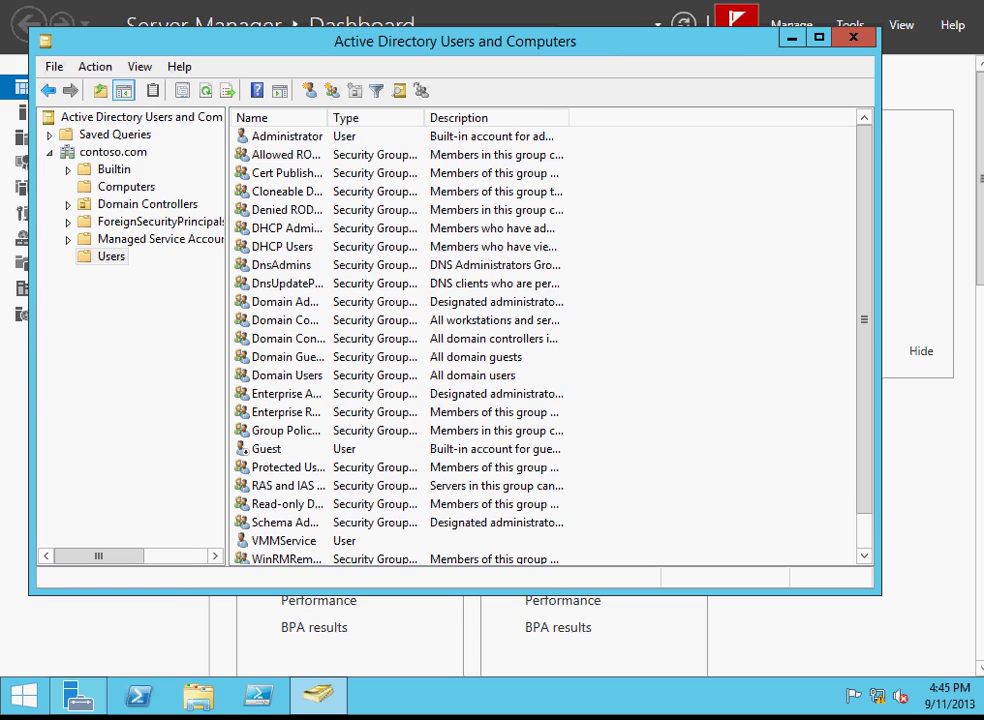
pyautogui.hotkey('alt', 'Tab')
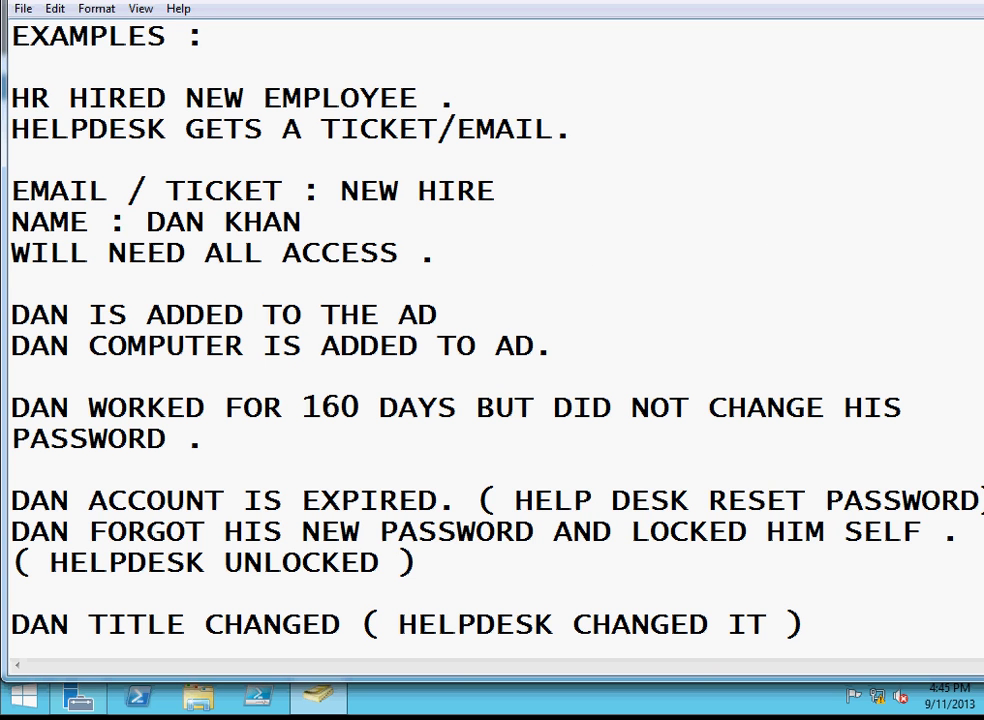
pyautogui.scroll(-1, 490, 340)
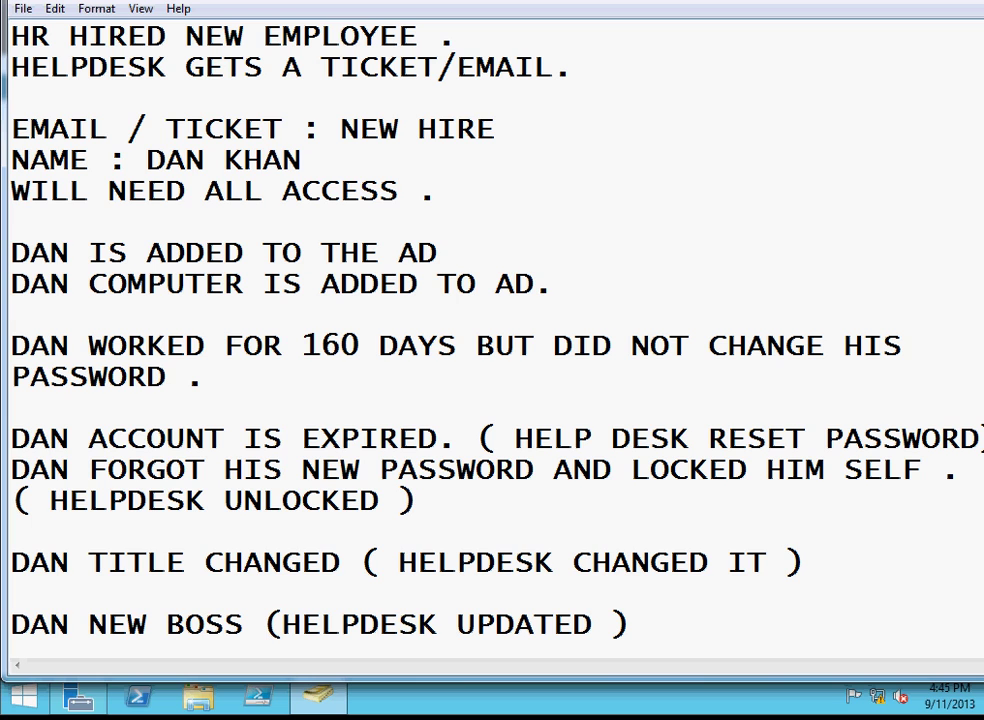
pyautogui.hotkey('alt', 'Tab')
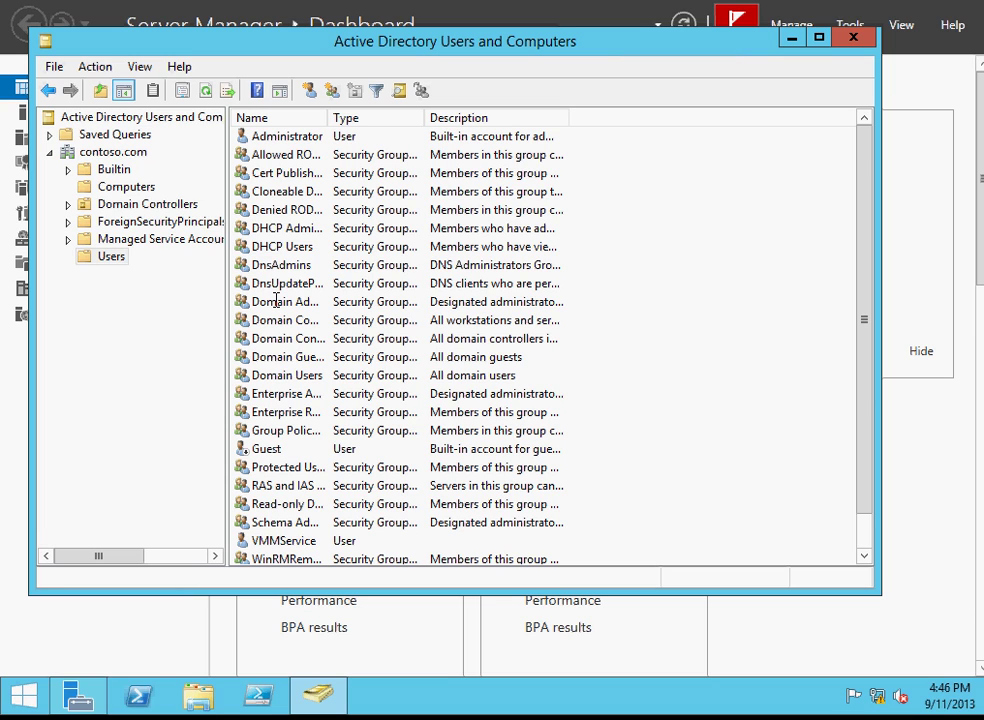
pyautogui.click(111, 254)
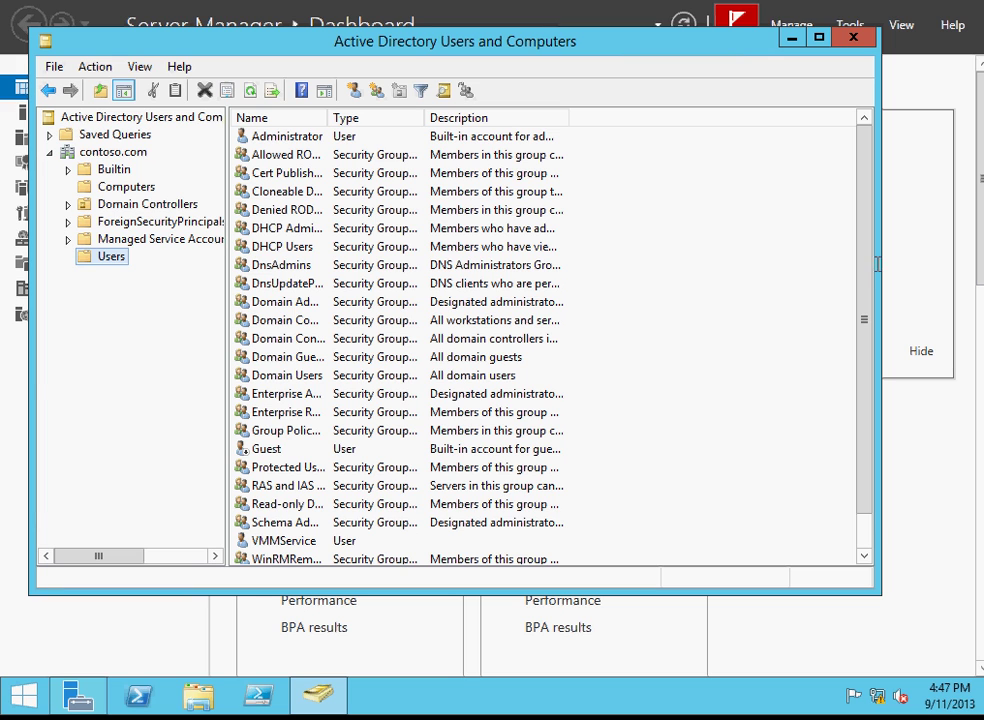
pyautogui.scroll(-1, 869, 276)
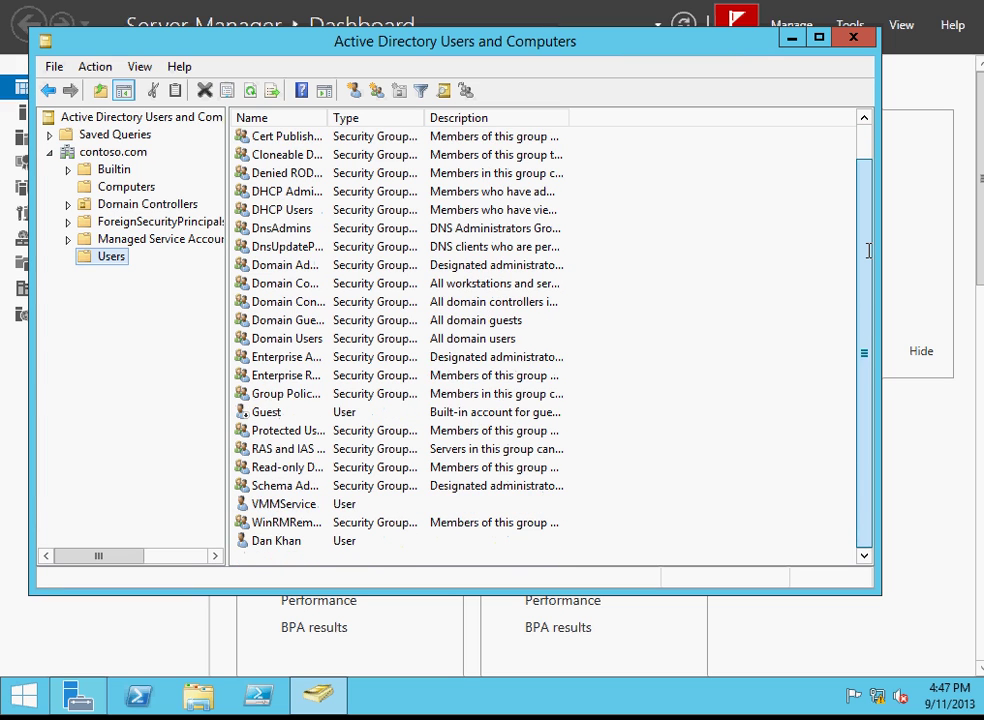
pyautogui.scroll(1, 867, 249)
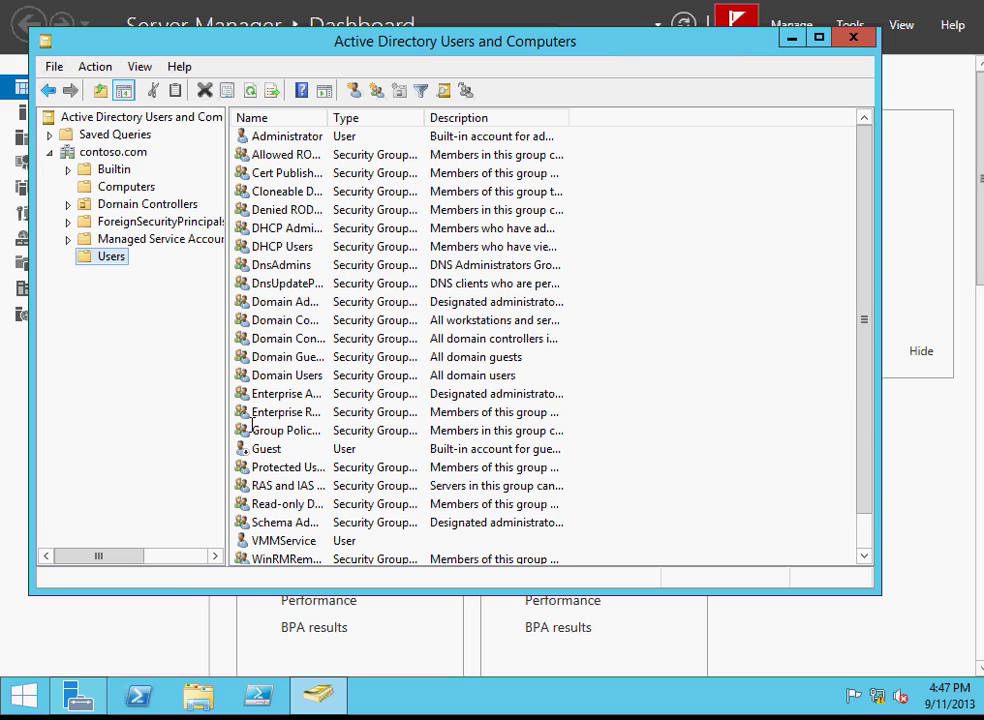
pyautogui.scroll(-1, 870, 340)
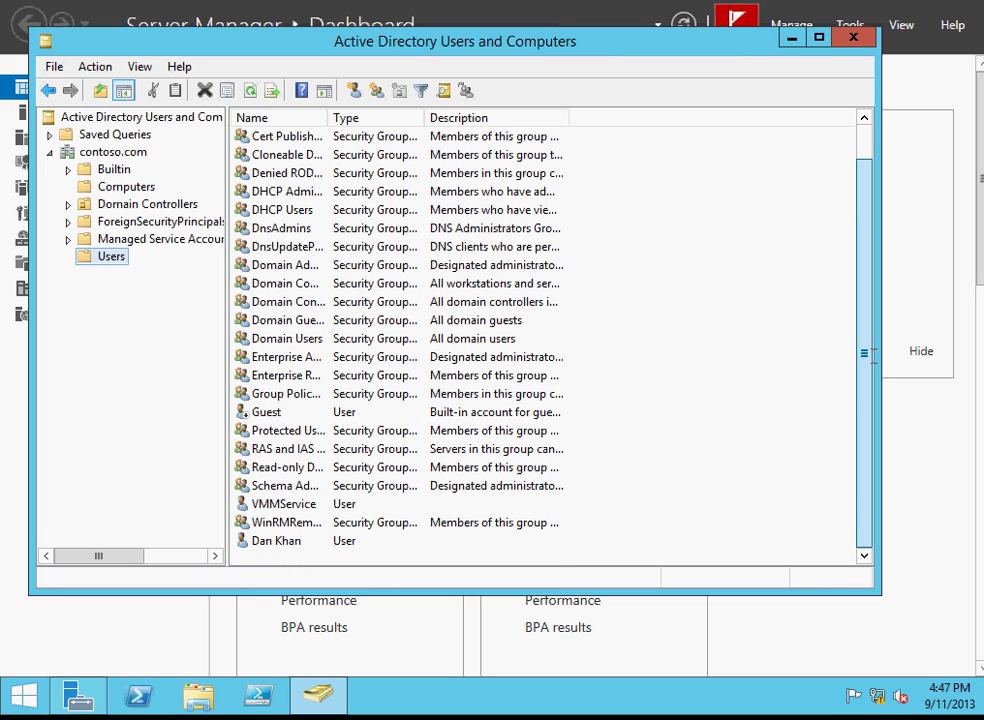
pyautogui.rightClick(286, 541)
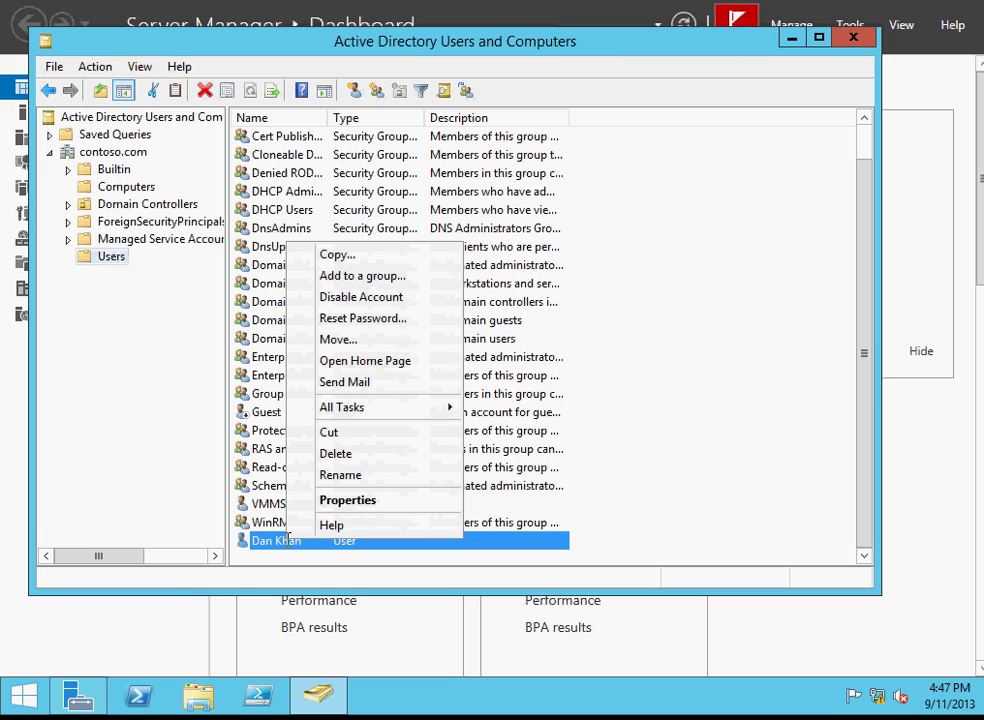
pyautogui.click(376, 318)
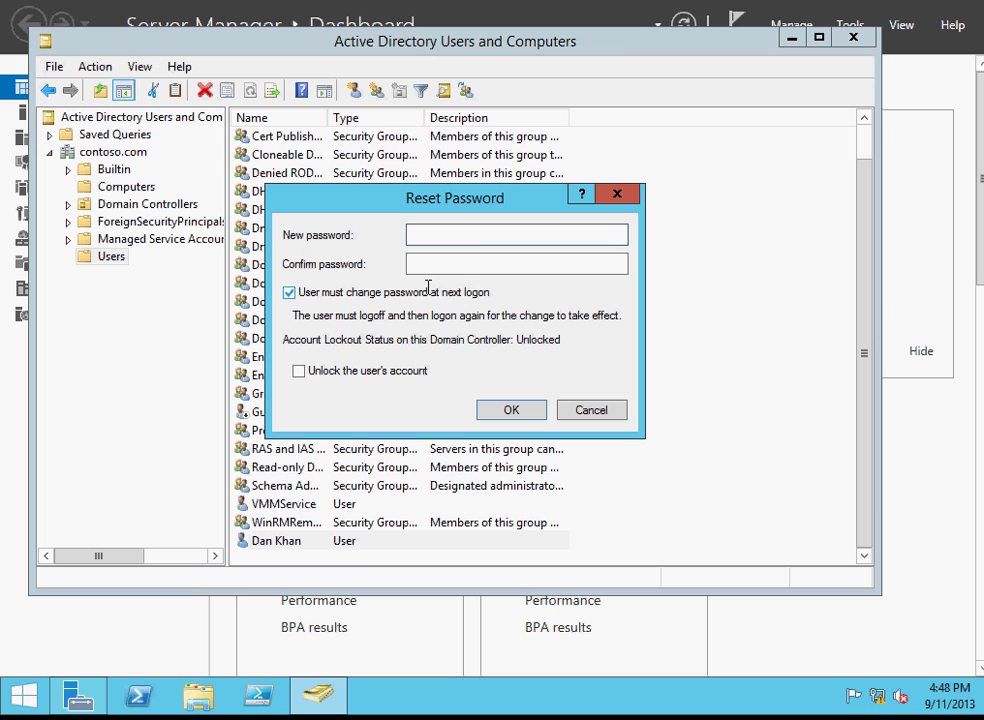
pyautogui.click(591, 405)
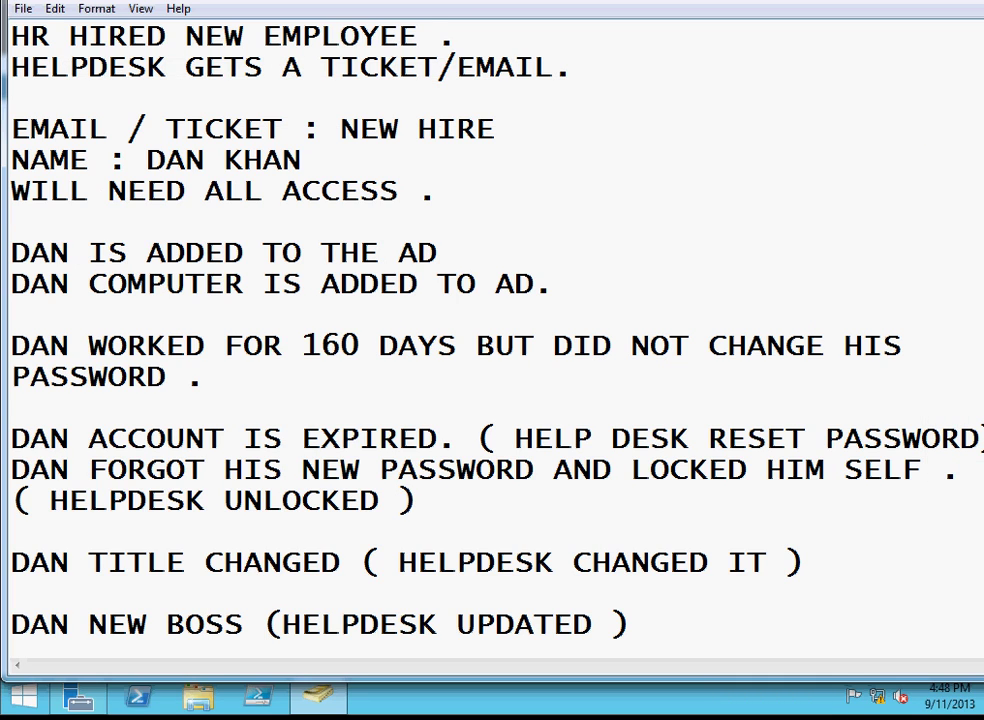
pyautogui.scroll(-1, 490, 340)
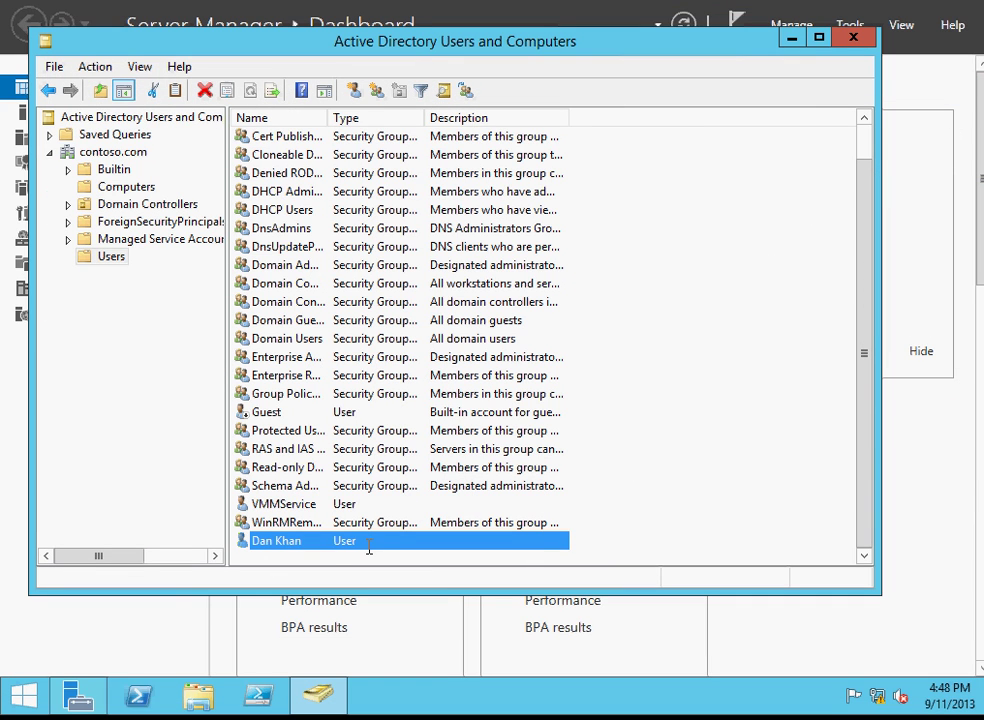
pyautogui.rightClick(293, 545)
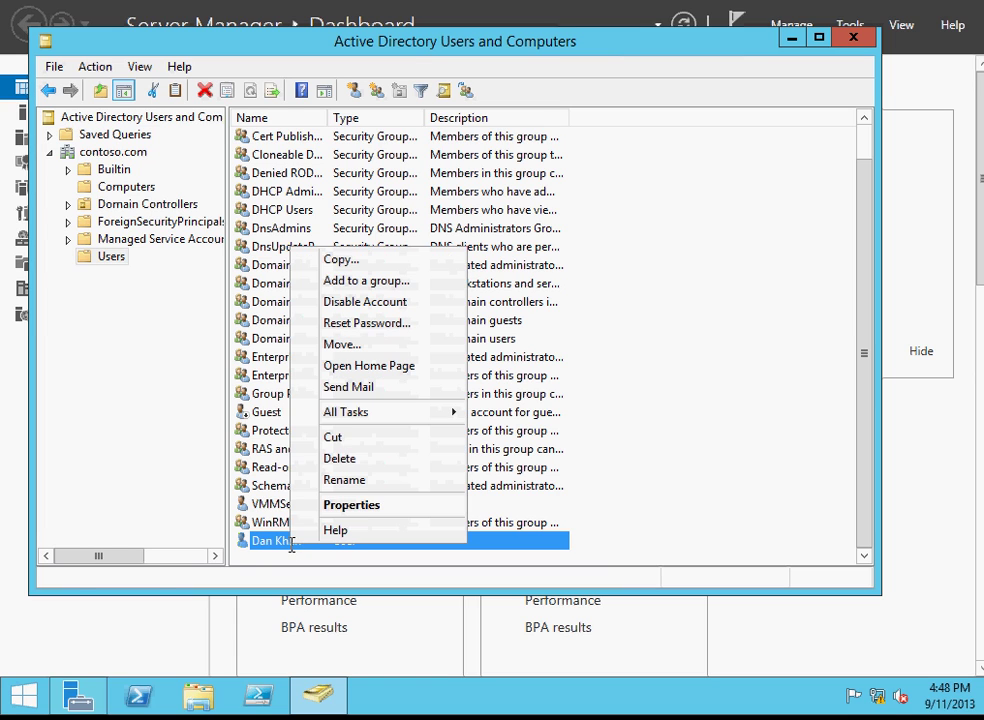
pyautogui.click(382, 505)
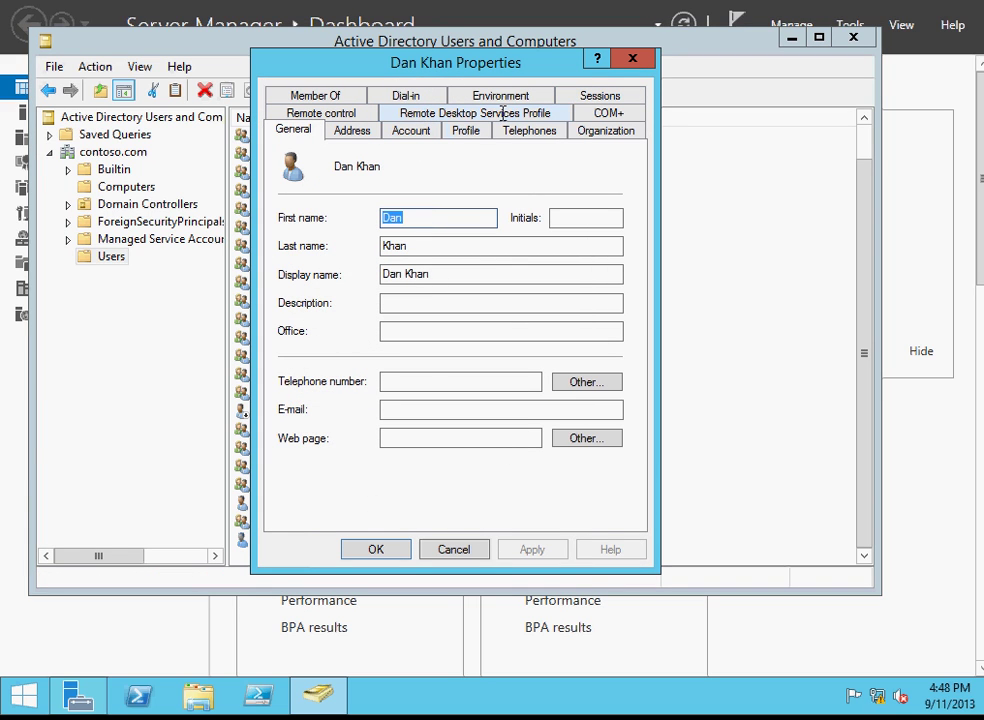
pyautogui.click(420, 130)
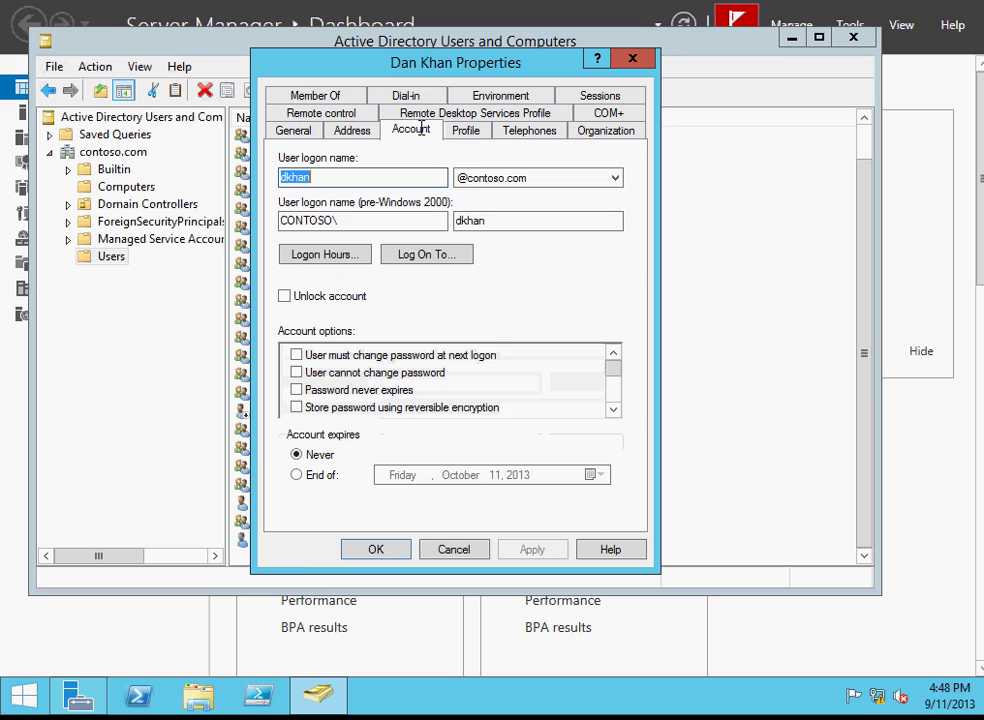
pyautogui.click(314, 295)
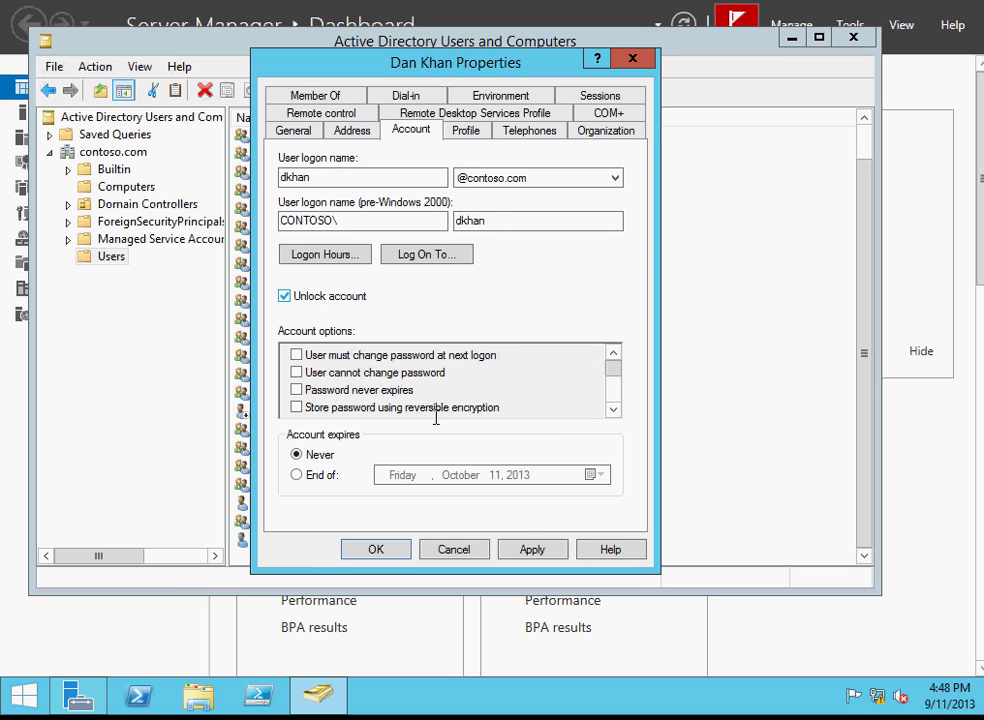
pyautogui.click(533, 550)
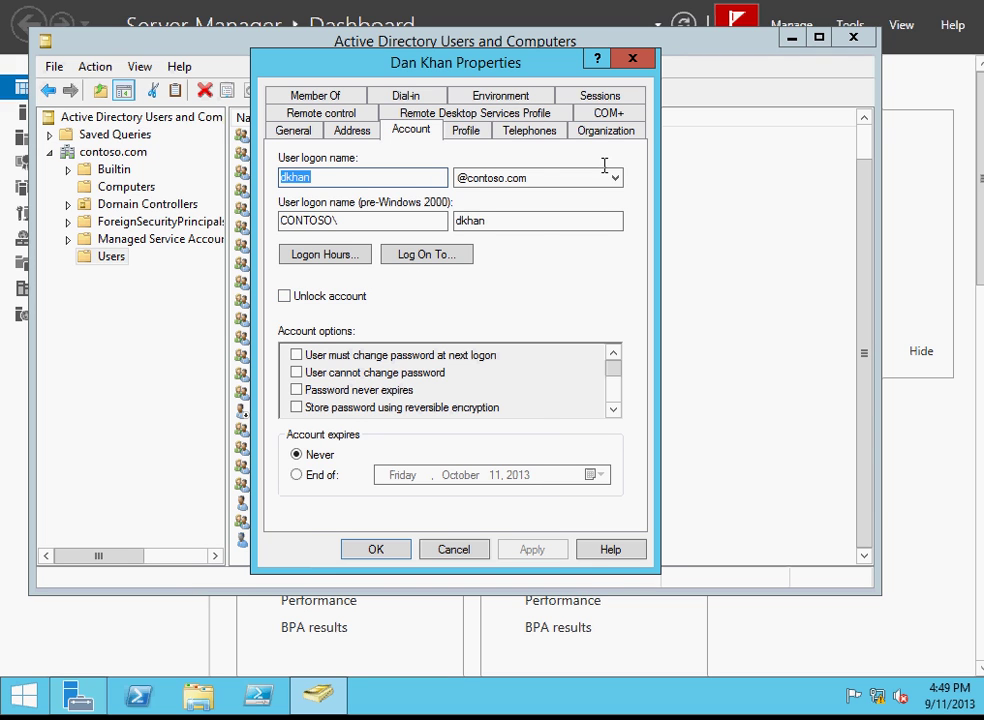
pyautogui.click(632, 59)
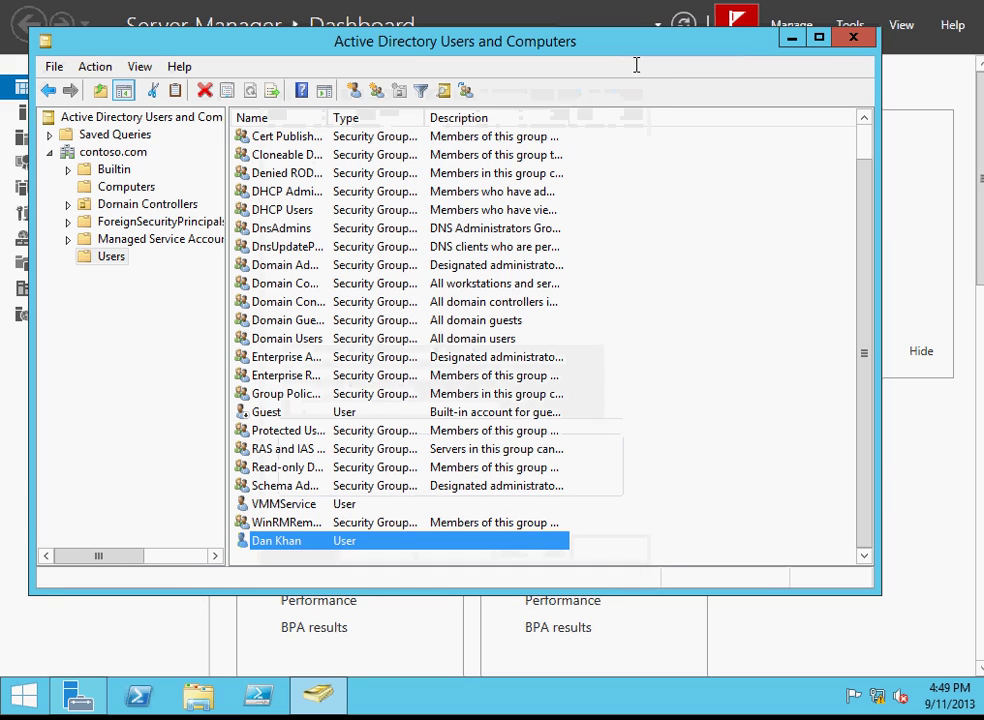
pyautogui.rightClick(281, 543)
pyautogui.click(322, 503)
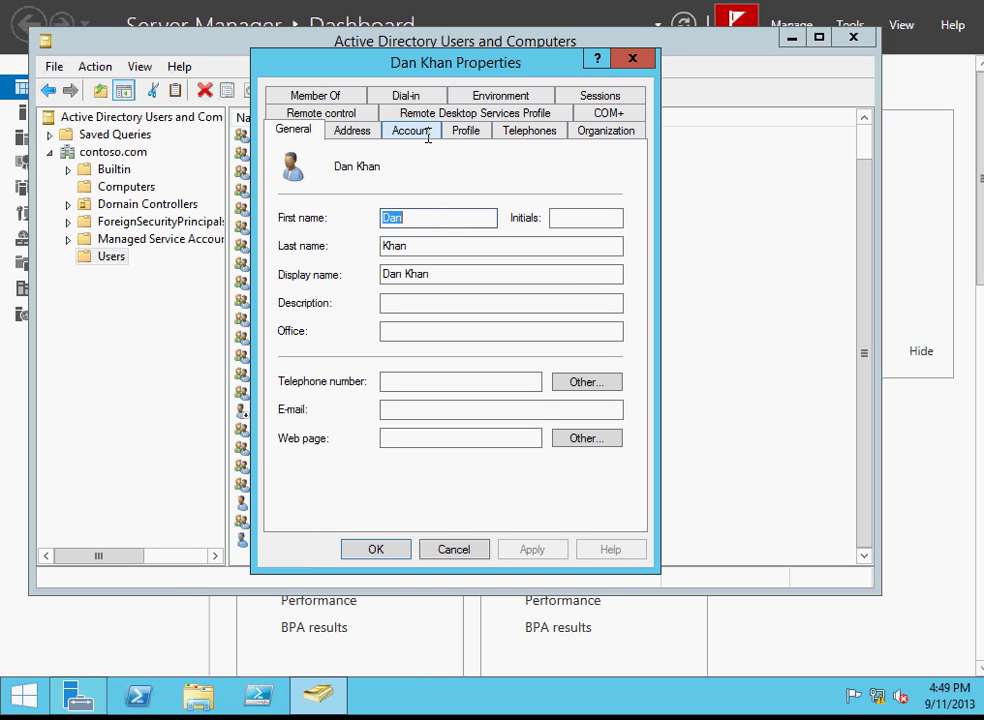
pyautogui.click(632, 58)
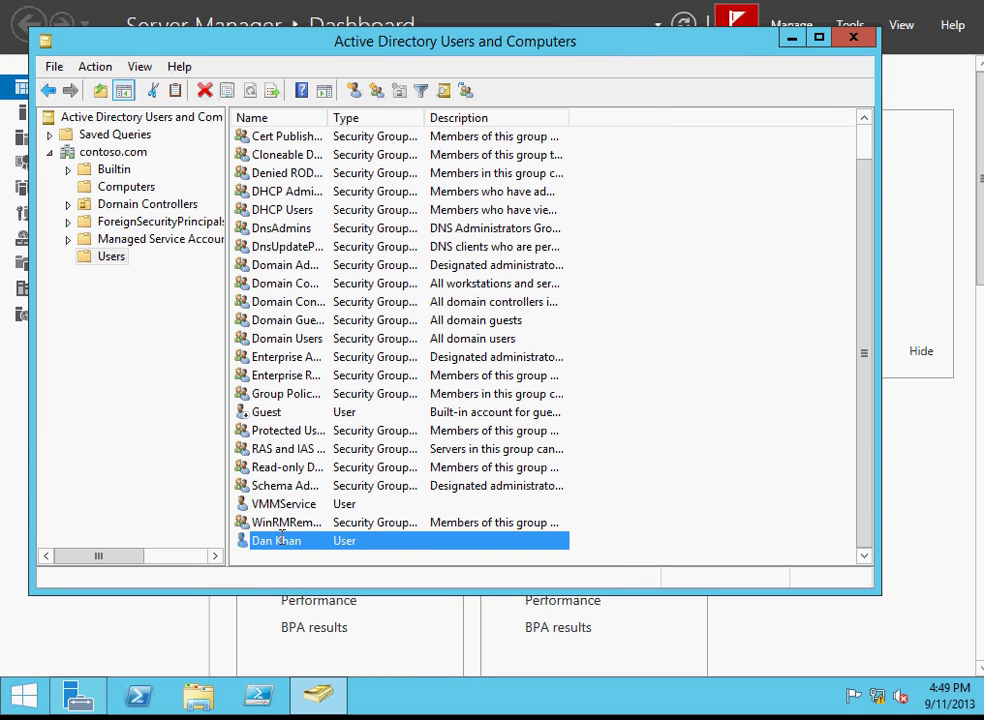
pyautogui.rightClick(311, 539)
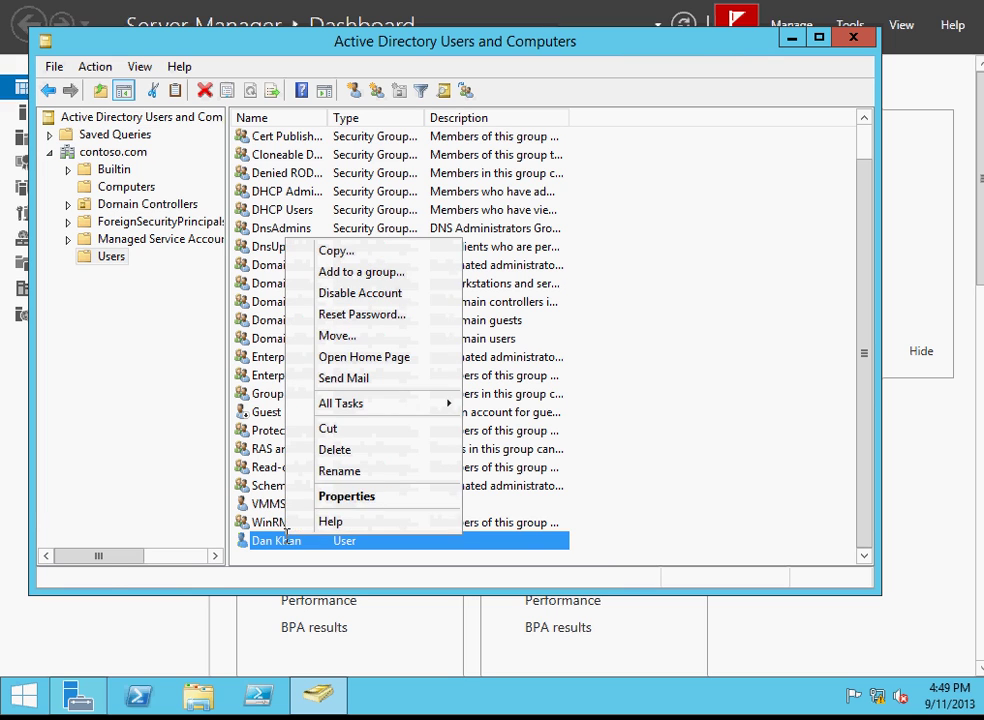
pyautogui.click(329, 497)
pyautogui.click(411, 128)
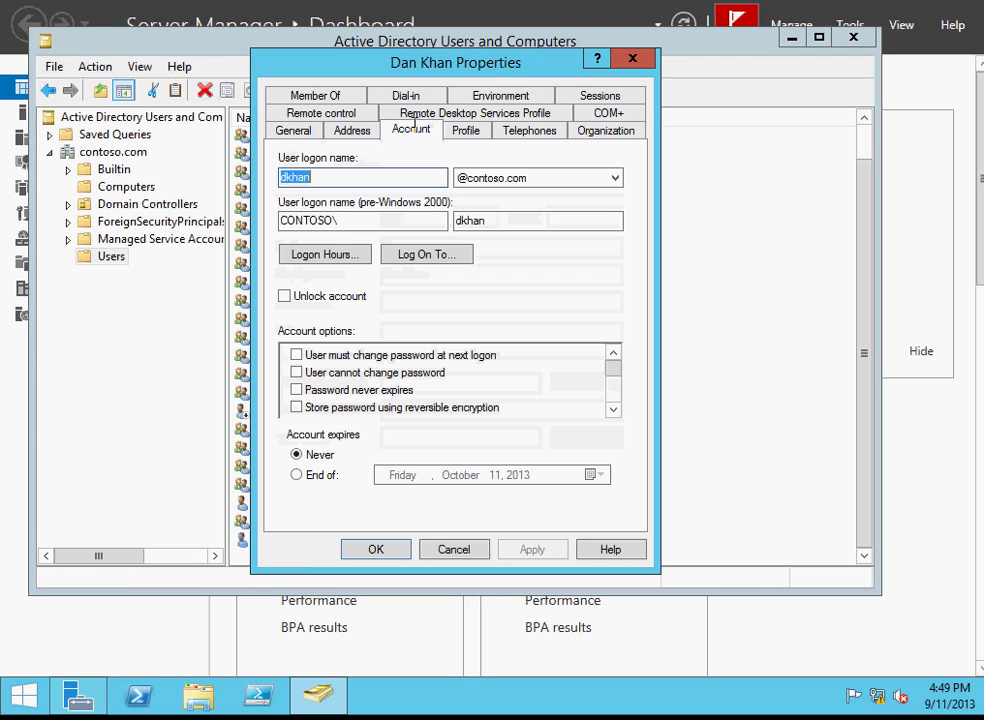
pyautogui.click(325, 295)
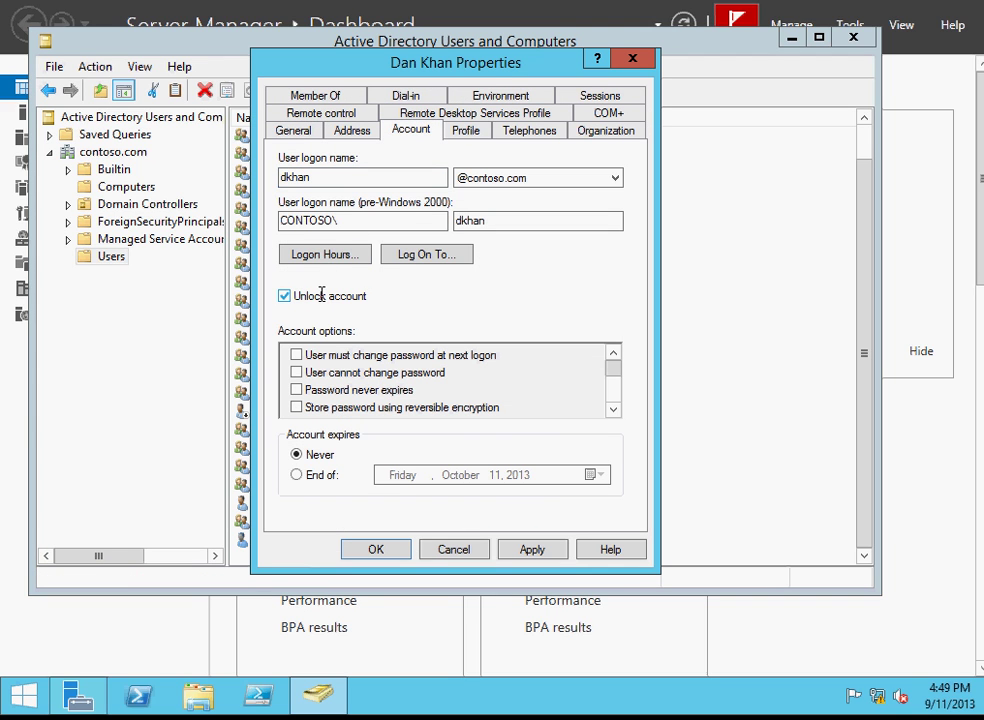
pyautogui.click(521, 546)
pyautogui.click(403, 549)
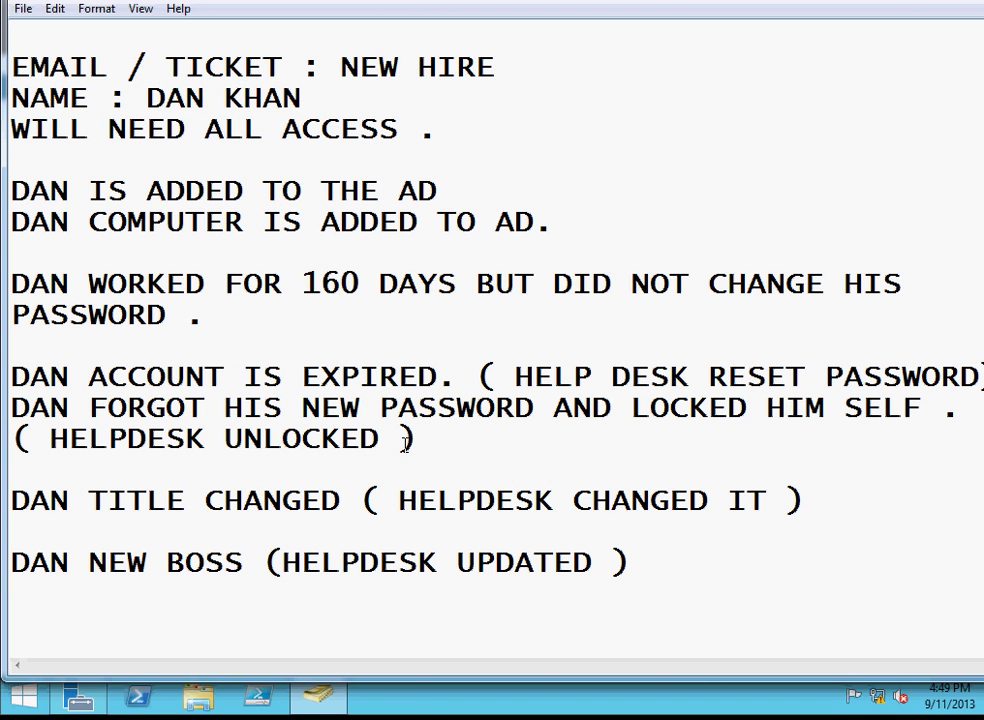
# Review the ticket notes on the 160-day password, account expiry and steps from adding Dan onward.
pyautogui.moveTo(30, 284); pyautogui.dragTo(69, 316)
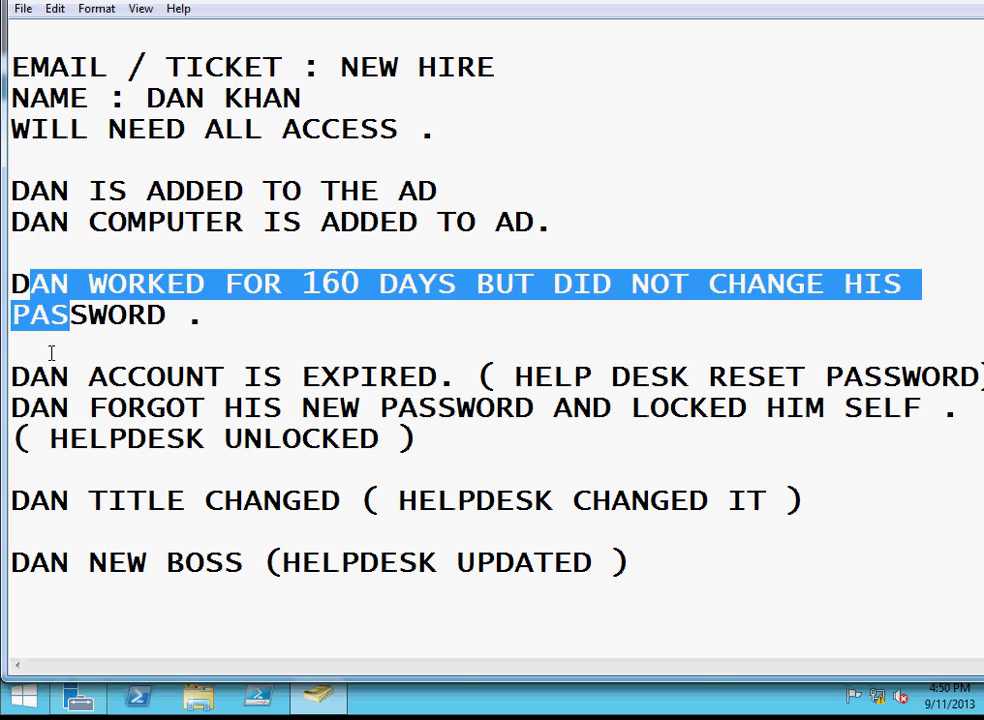
pyautogui.moveTo(49, 376); pyautogui.dragTo(126, 376)
pyautogui.click(140, 252)
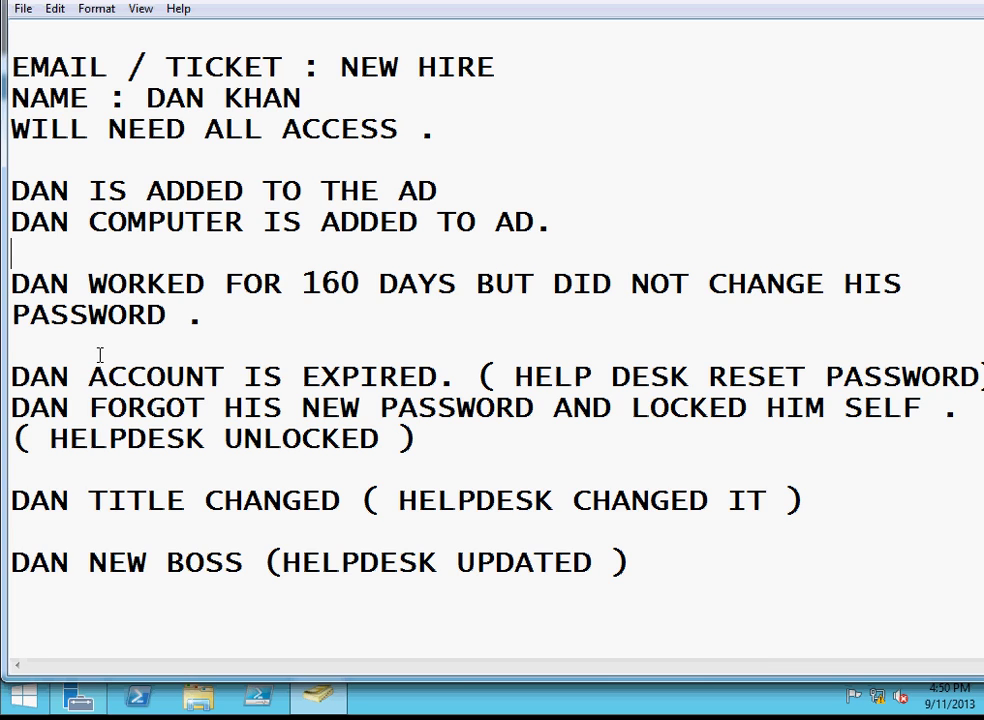
pyautogui.moveTo(92, 372); pyautogui.dragTo(75, 193)
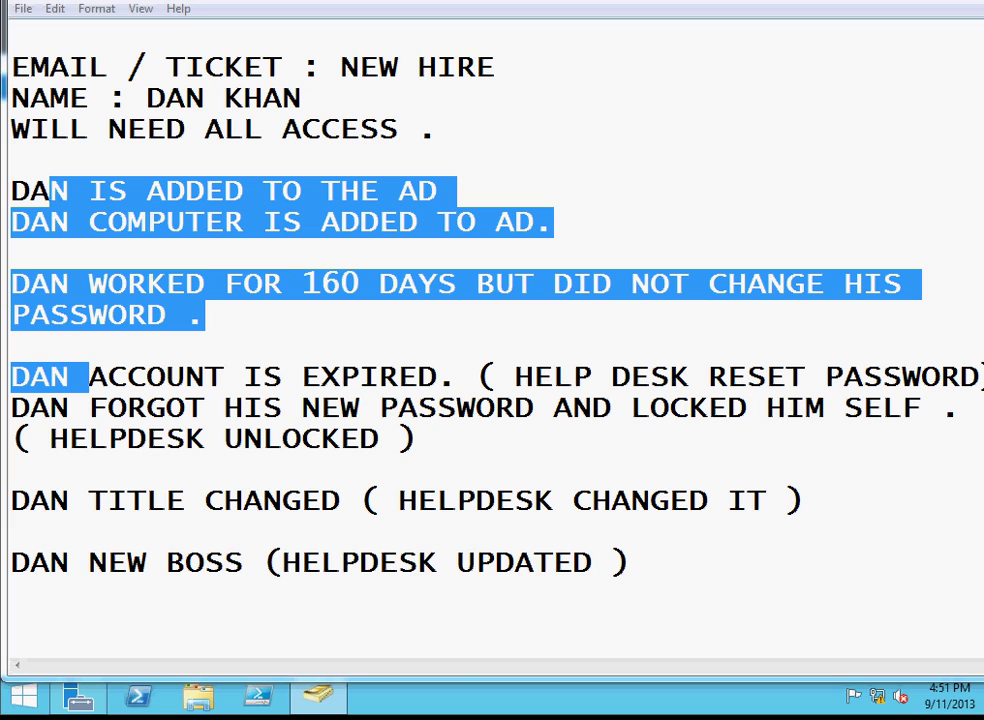
pyautogui.scroll(-1, 490, 340)
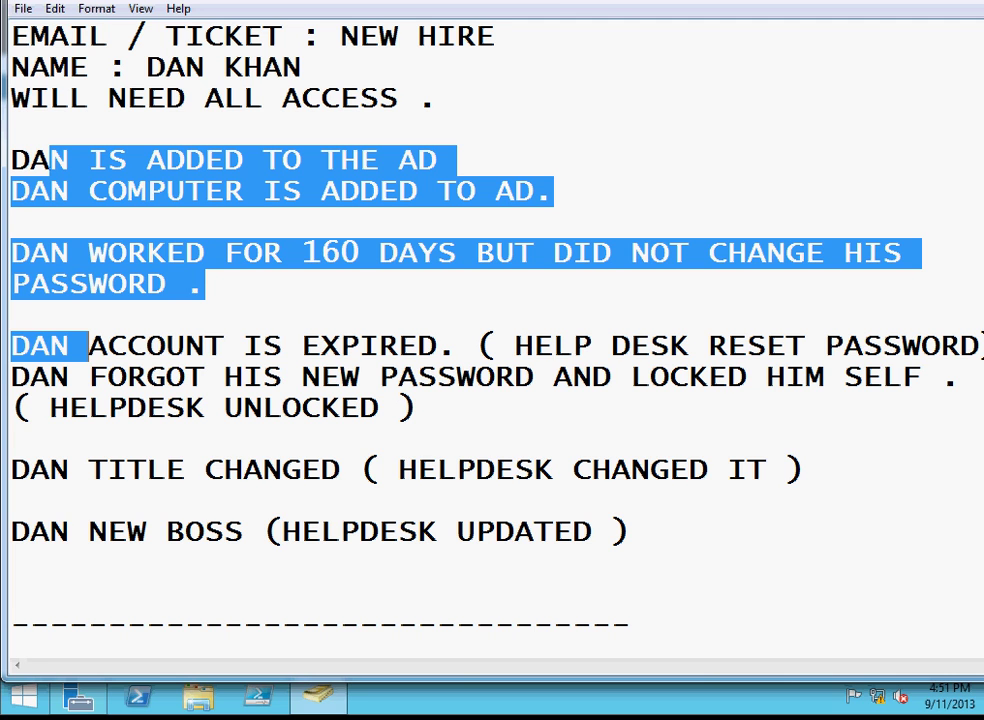
pyautogui.click(318, 695)
pyautogui.click(240, 532)
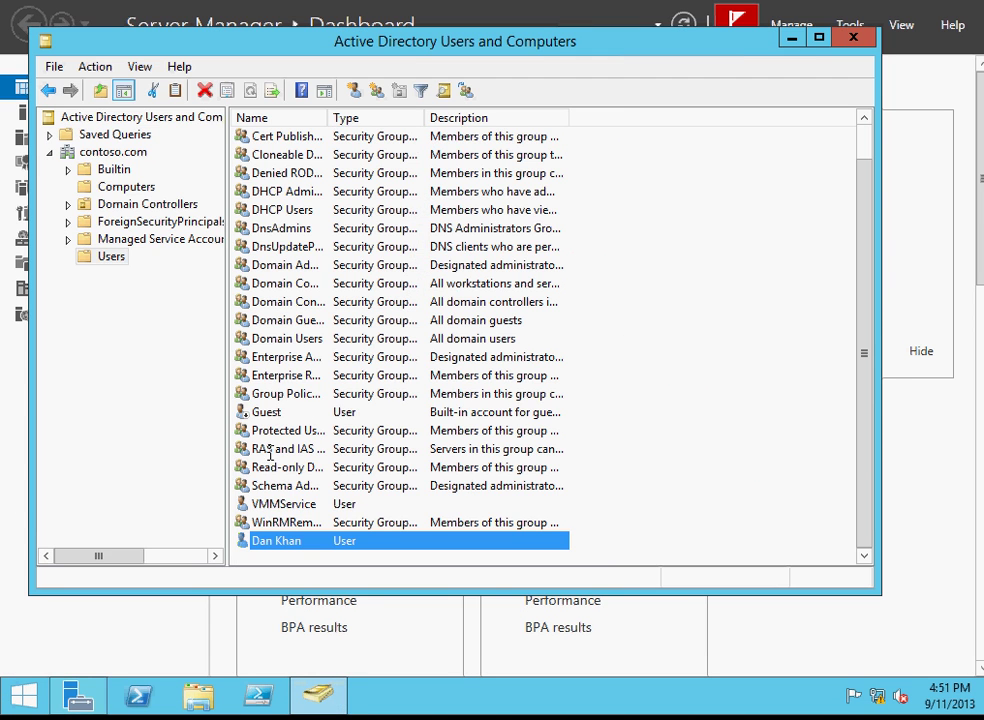
pyautogui.rightClick(290, 538)
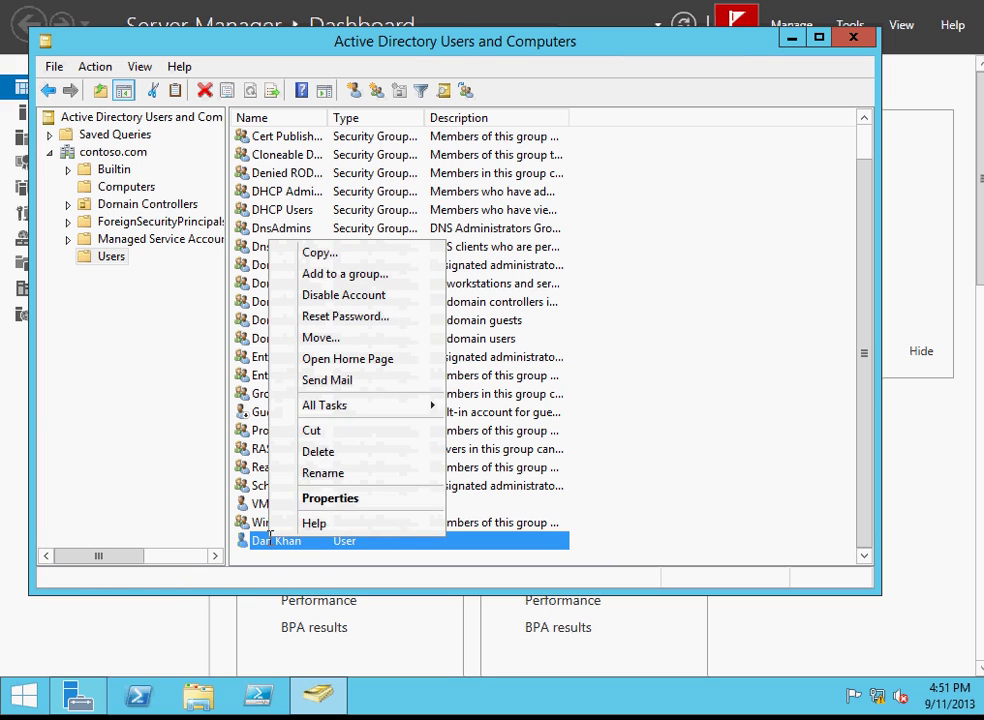
pyautogui.click(309, 498)
pyautogui.click(584, 131)
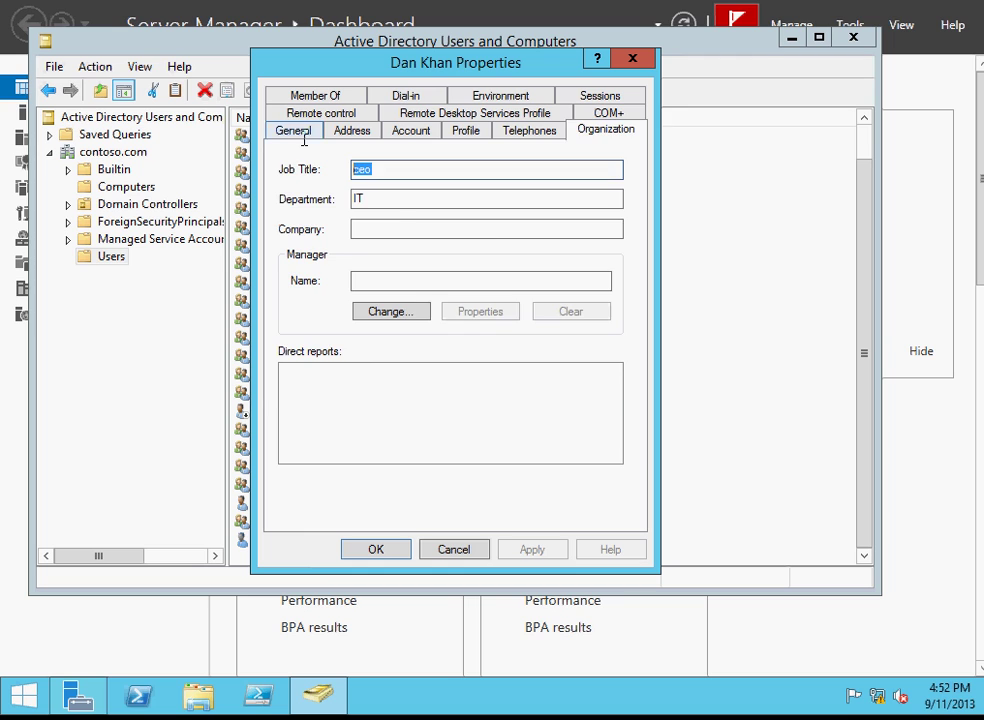
pyautogui.click(304, 136)
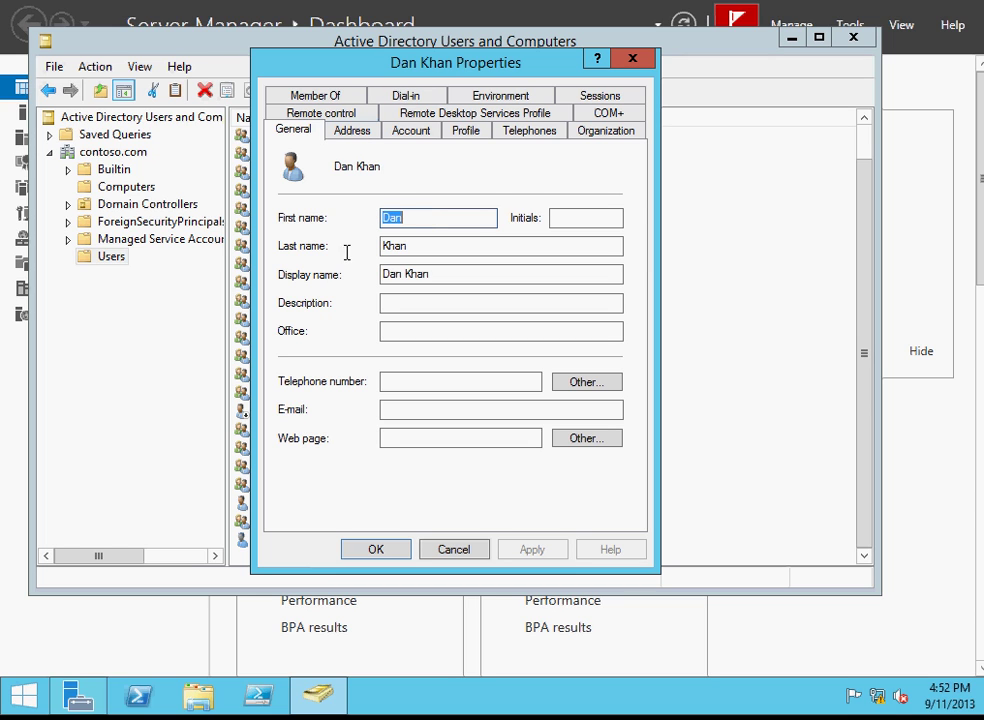
pyautogui.click(455, 549)
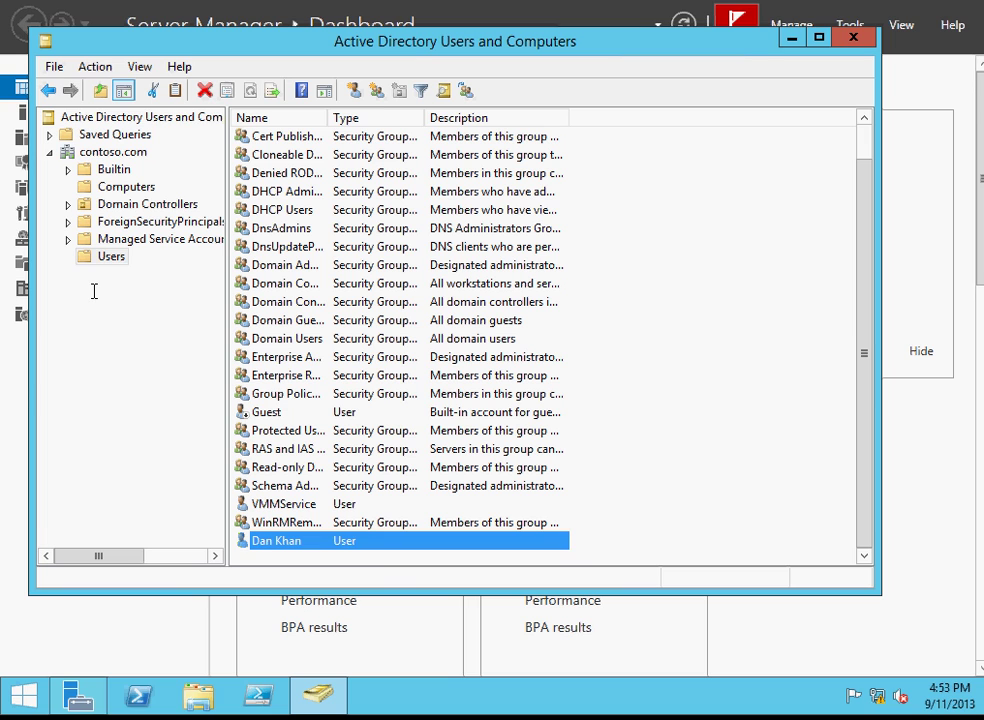
# Select the Users container and then the contoso.com domain in the tree.
pyautogui.click(94, 288)
pyautogui.click(84, 151)
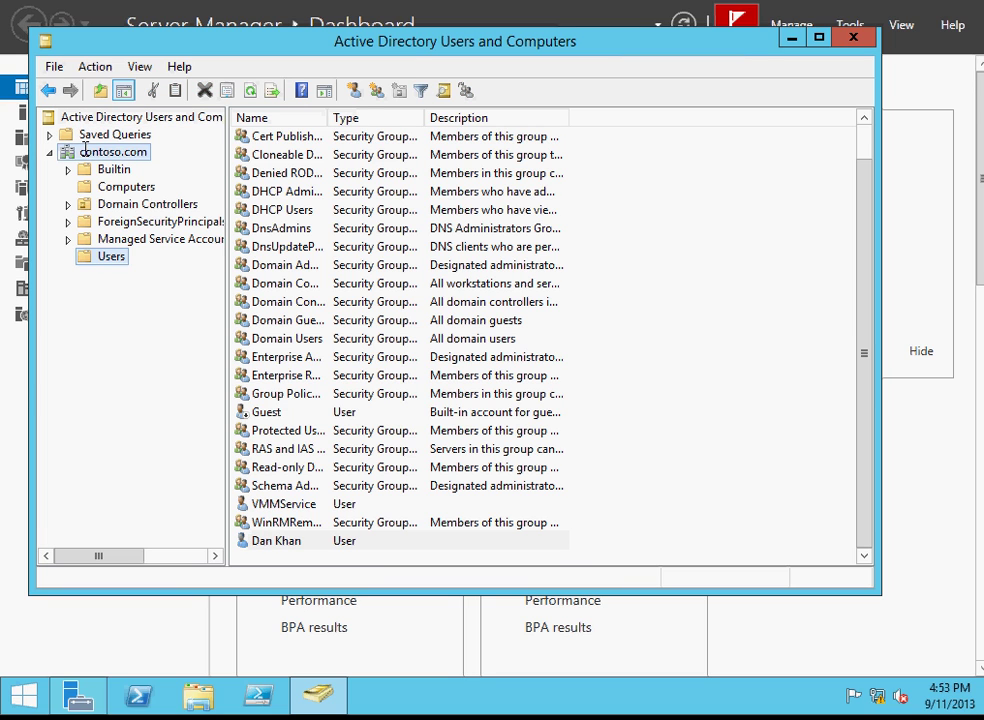
# Add an organizational unit named 'contacts' under contoso.com via New > Organizational Unit.
pyautogui.rightClick(84, 151)
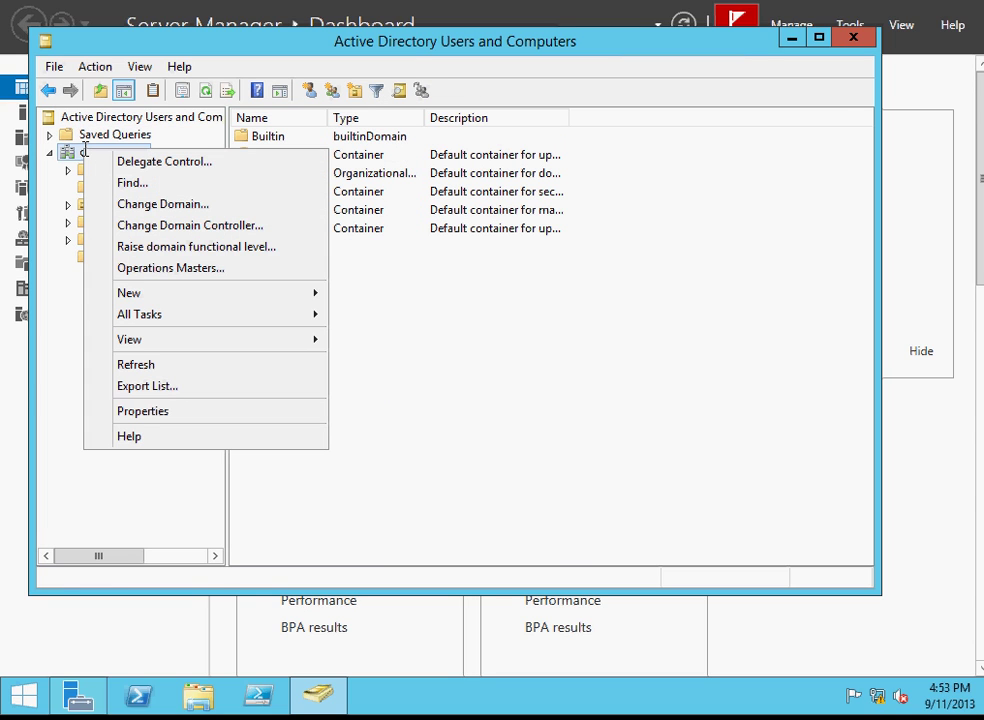
pyautogui.moveTo(189, 294)
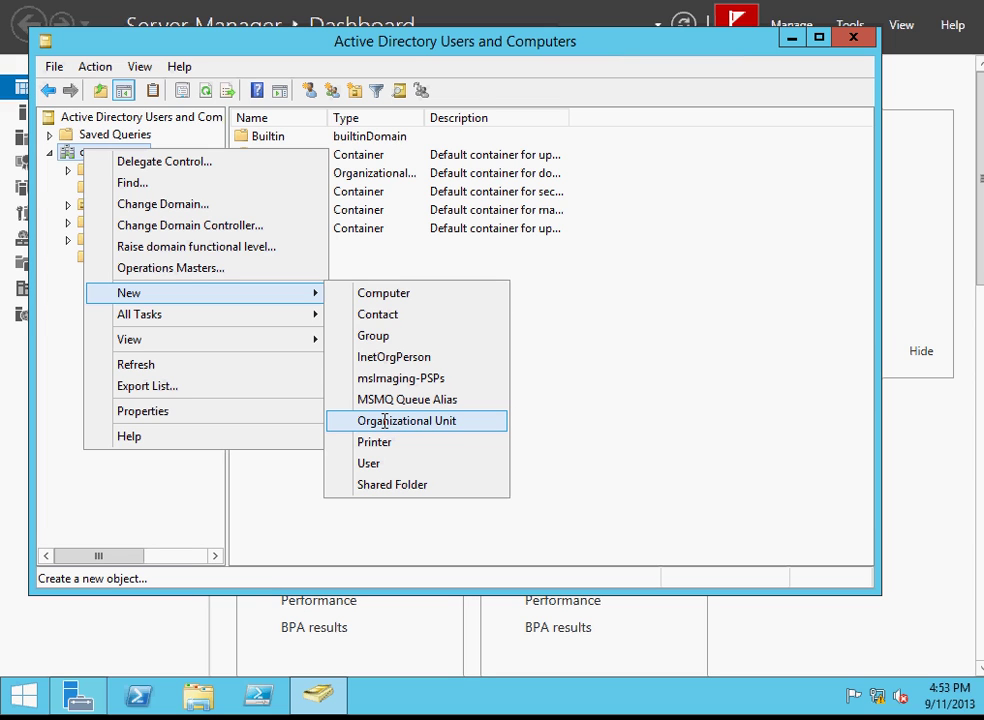
pyautogui.click(384, 421)
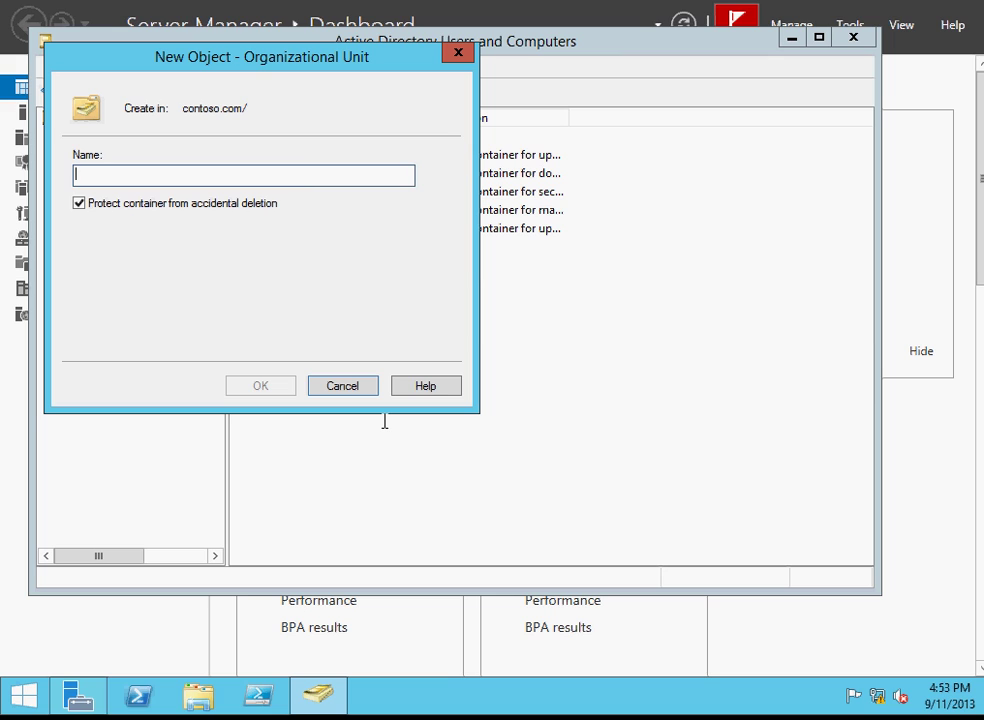
pyautogui.write('conta')
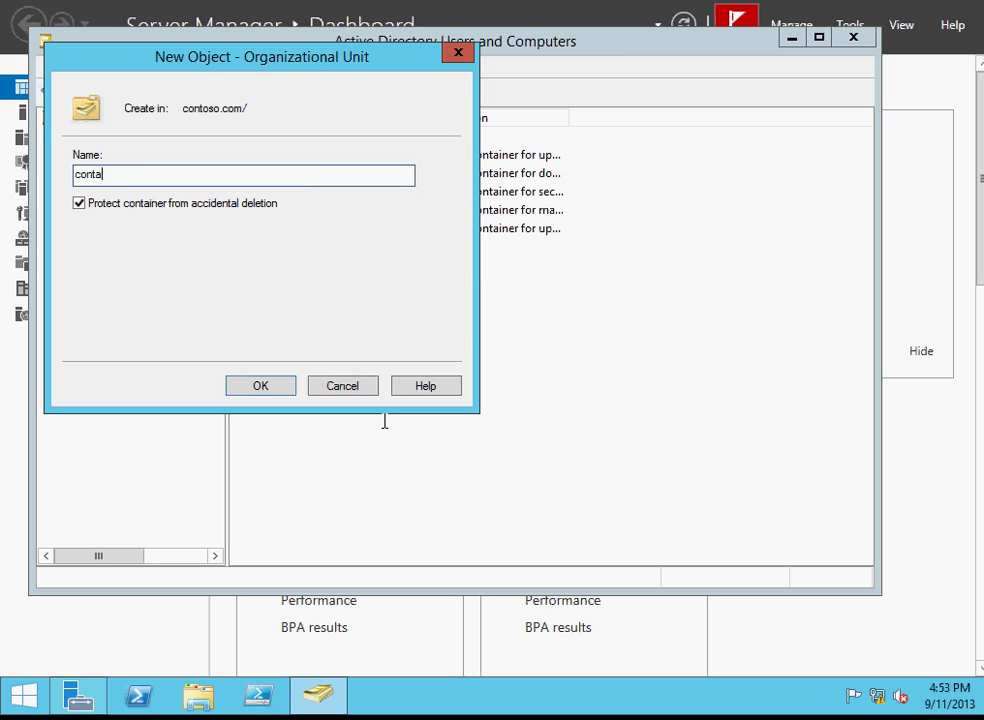
pyautogui.write('cts')
pyautogui.click(281, 386)
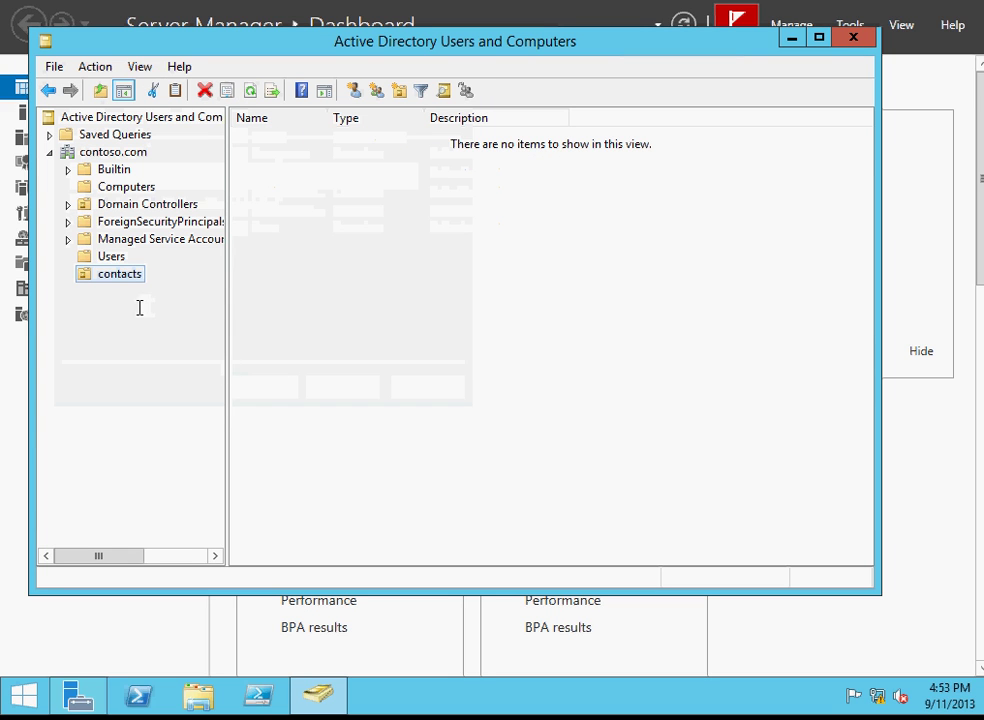
pyautogui.rightClick(134, 274)
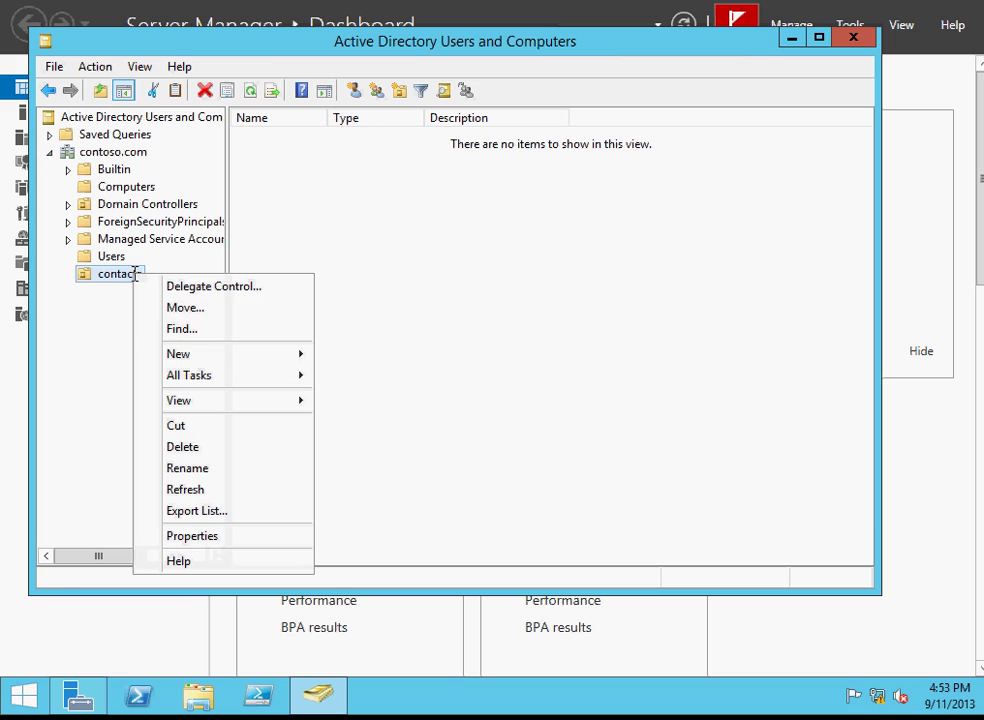
pyautogui.moveTo(193, 358)
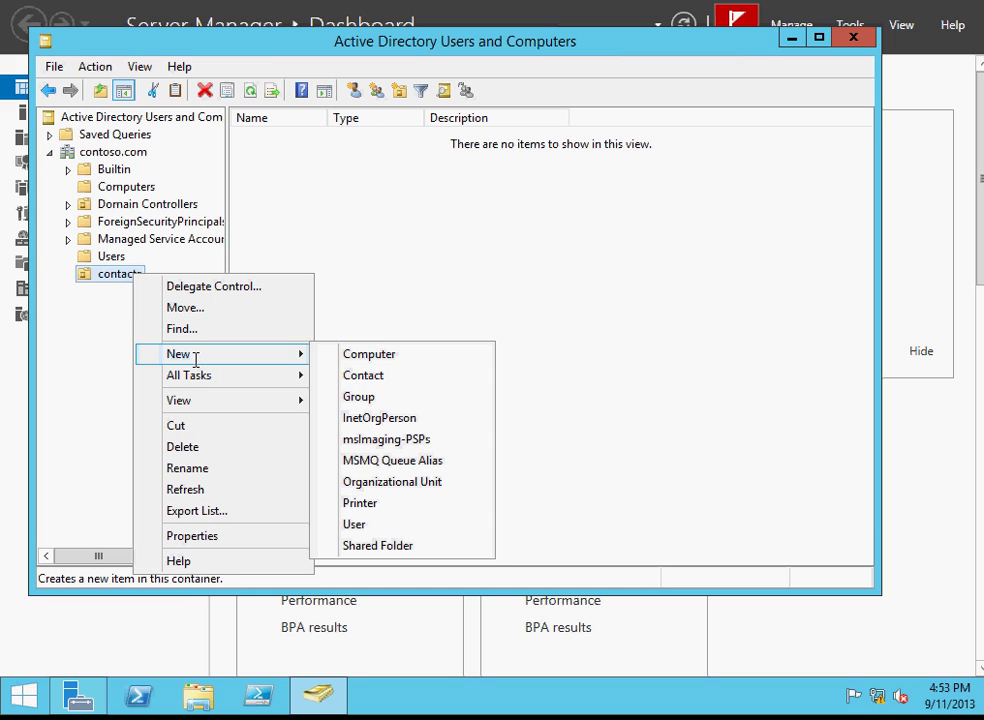
pyautogui.click(378, 375)
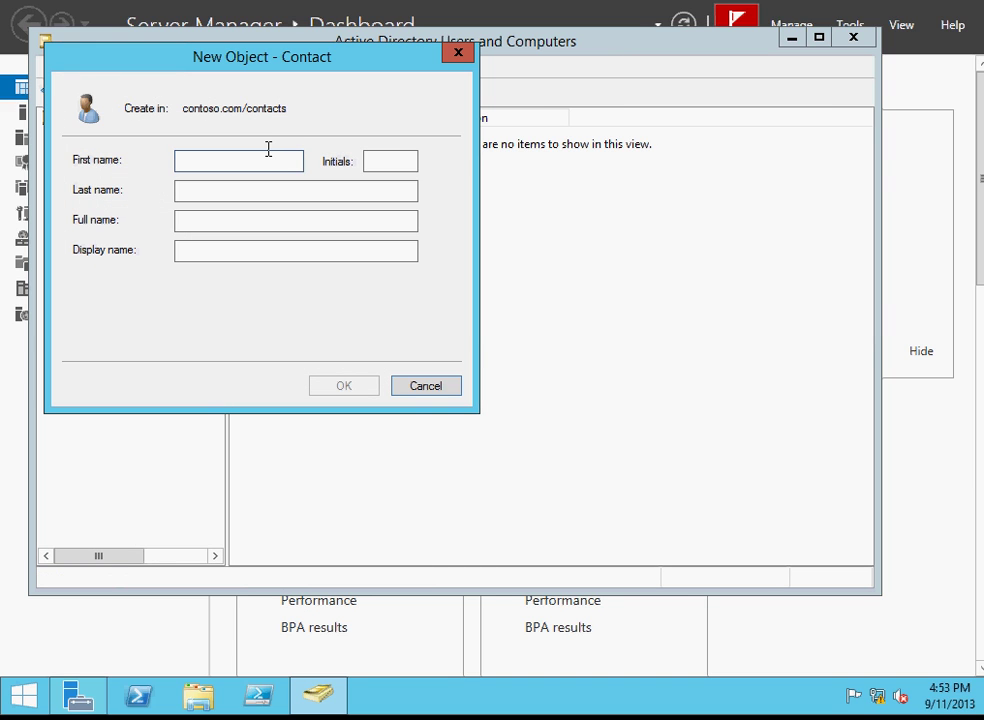
pyautogui.write('dn')
pyautogui.press('BackSpace')
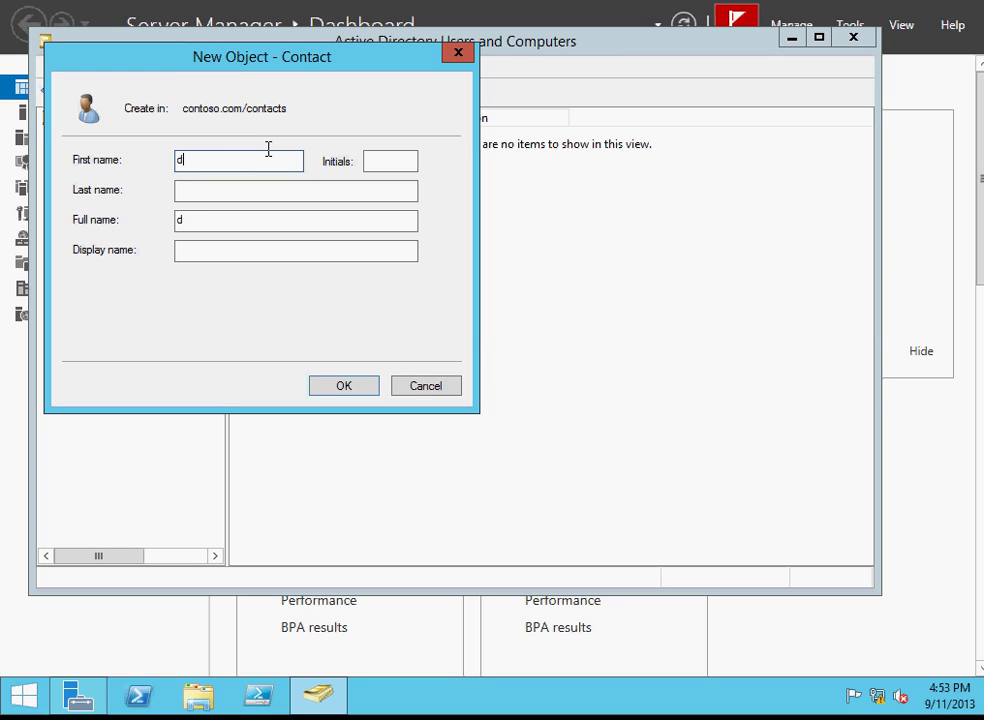
pyautogui.press('Tab')
pyautogui.press('Tab')
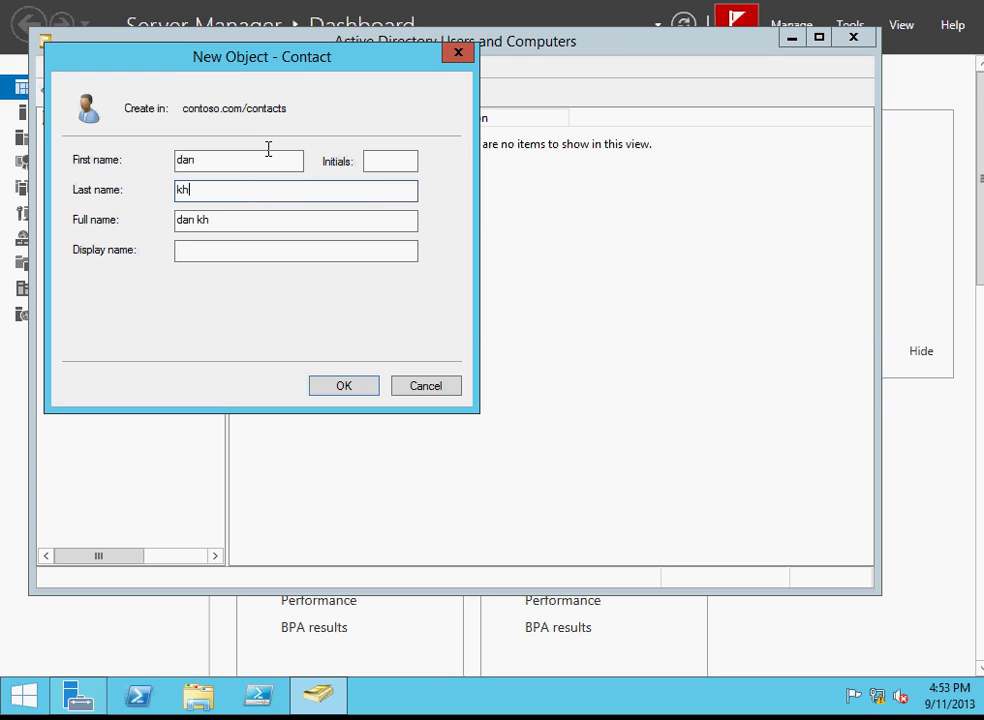
pyautogui.click(234, 257)
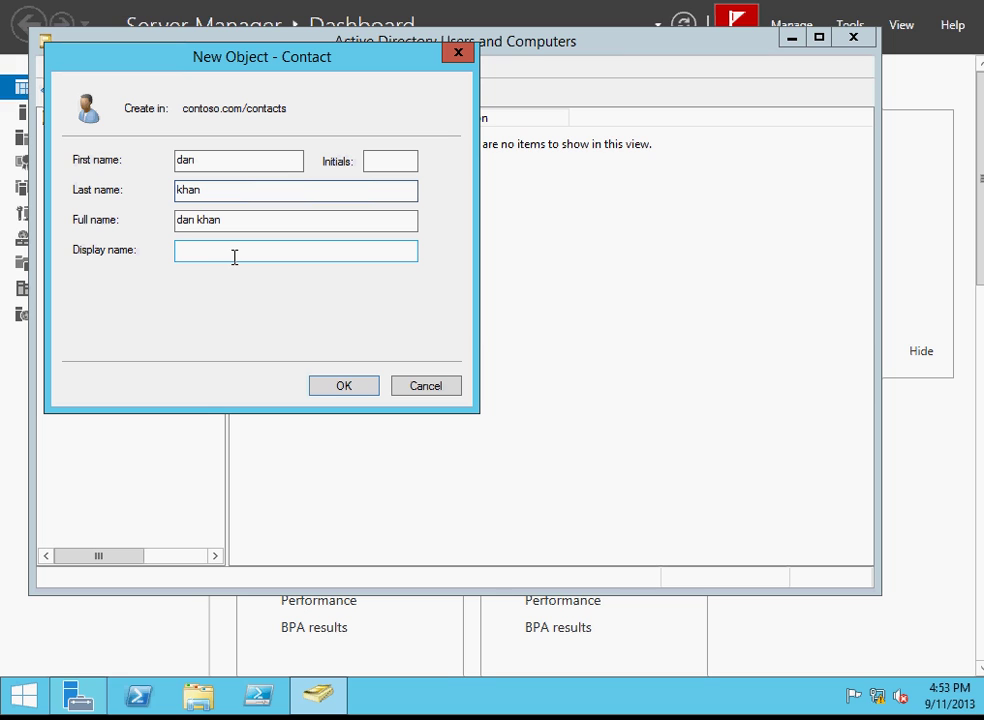
pyautogui.click(344, 385)
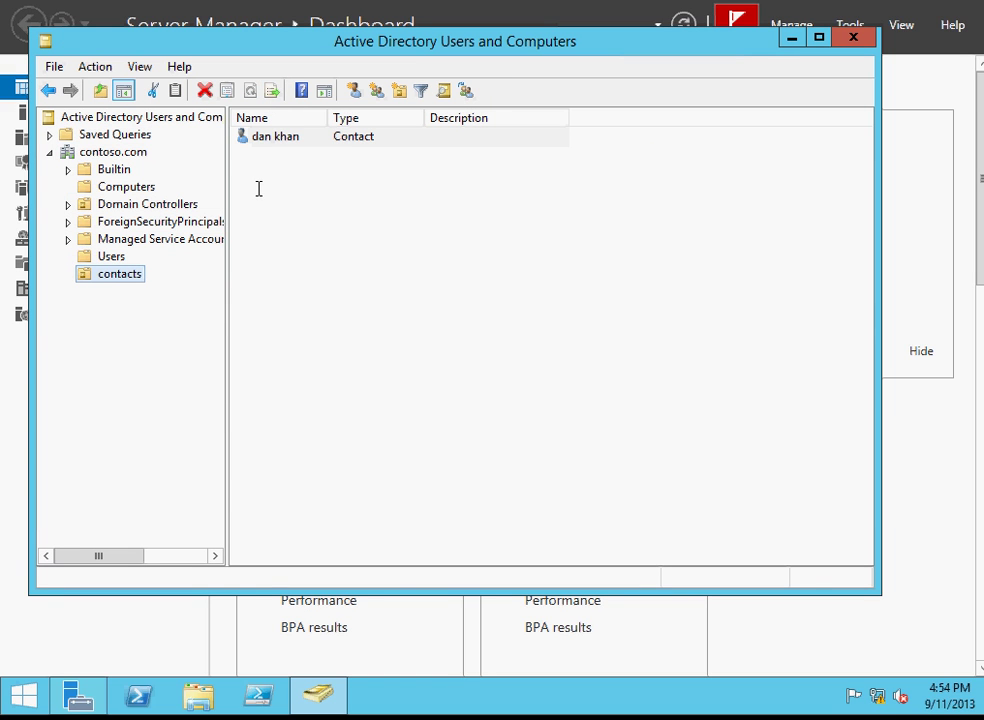
pyautogui.rightClick(291, 136)
pyautogui.click(318, 329)
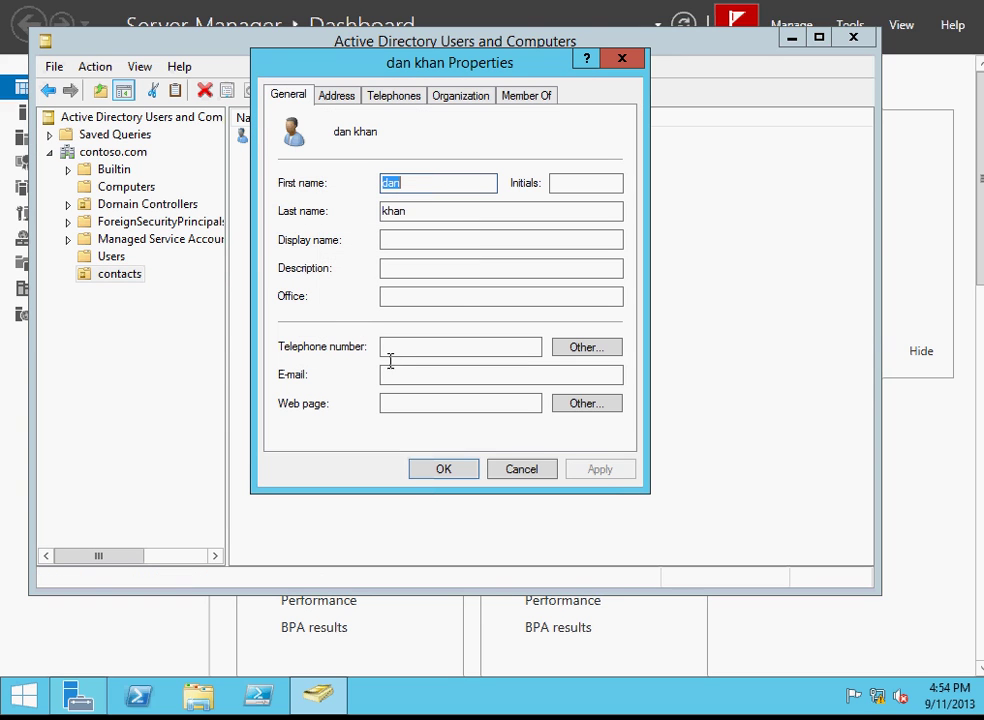
pyautogui.click(398, 374)
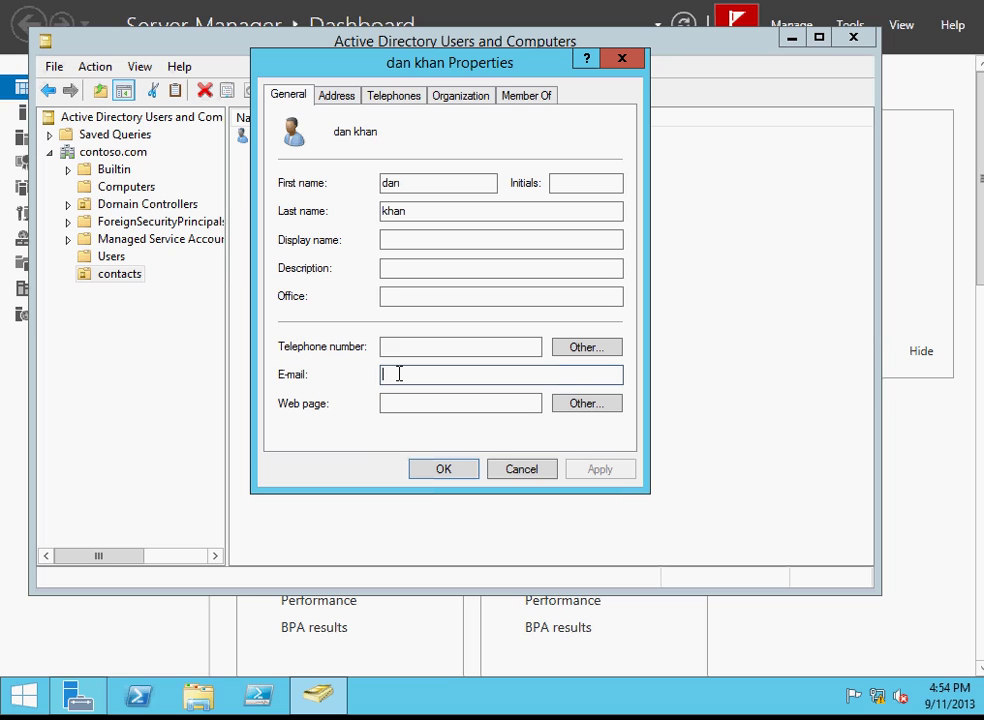
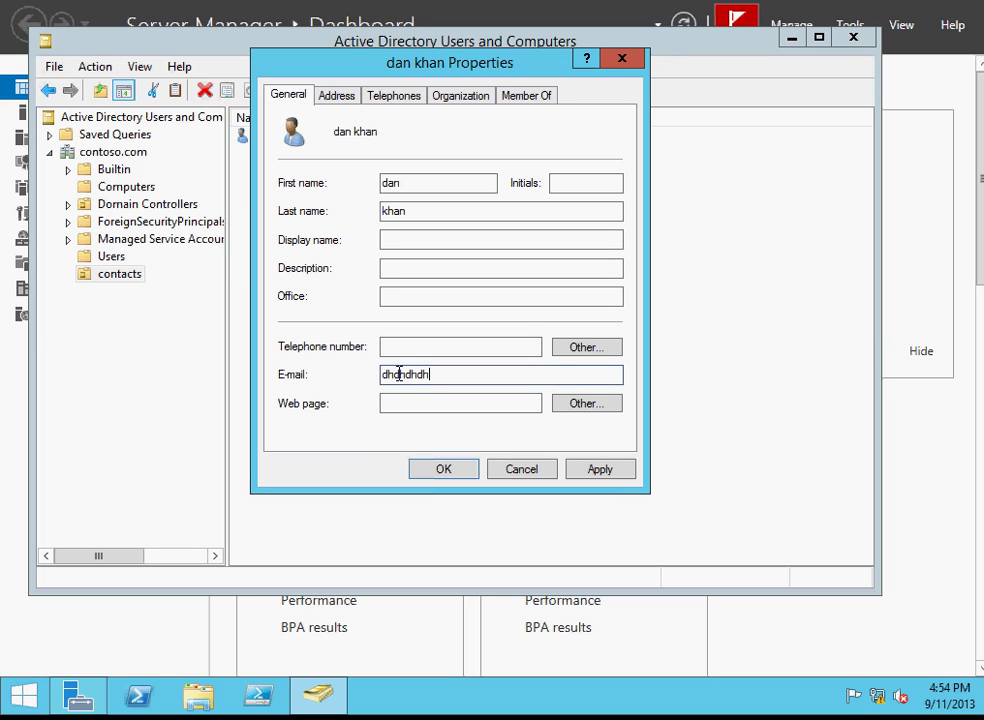
pyautogui.click(590, 466)
pyautogui.click(444, 469)
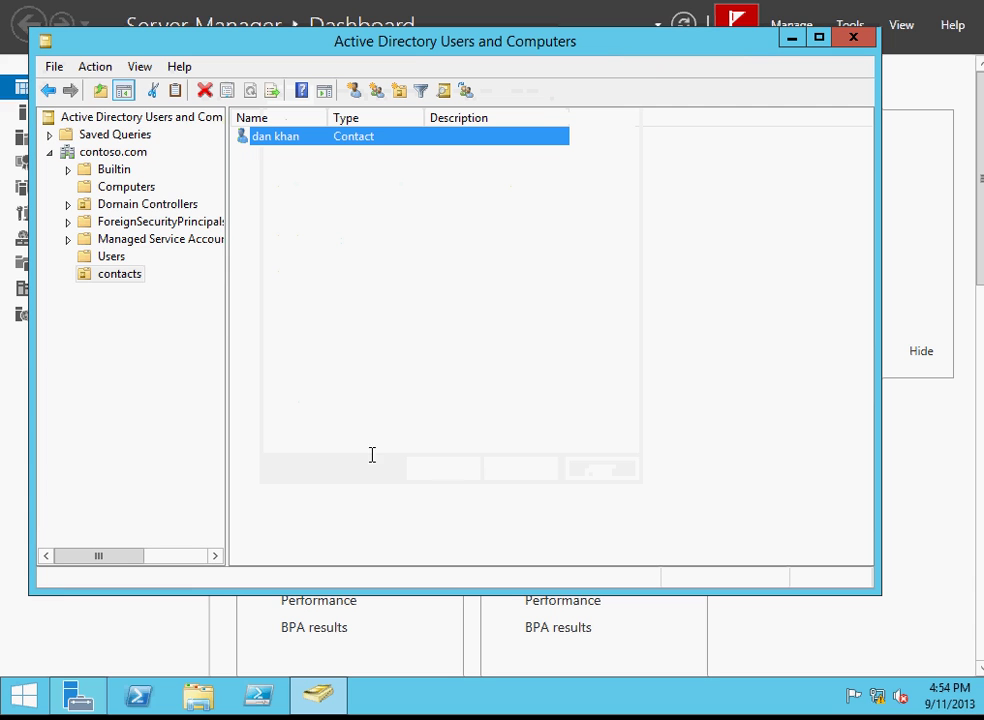
# Switch back and forth between the Users container and the contacts OU.
pyautogui.click(110, 257)
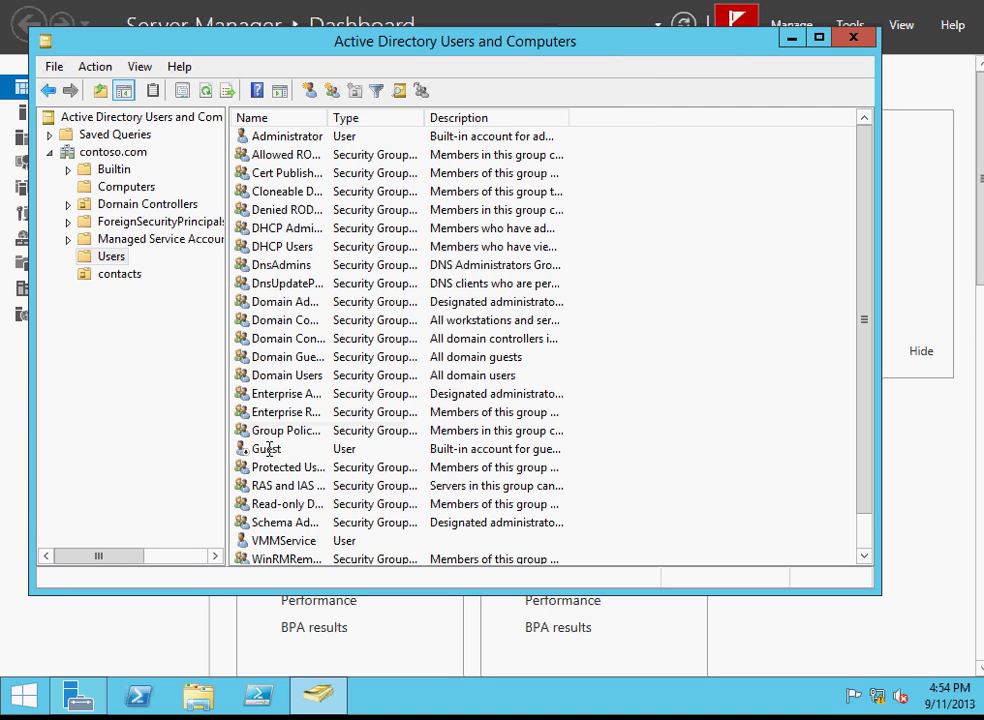
pyautogui.click(132, 274)
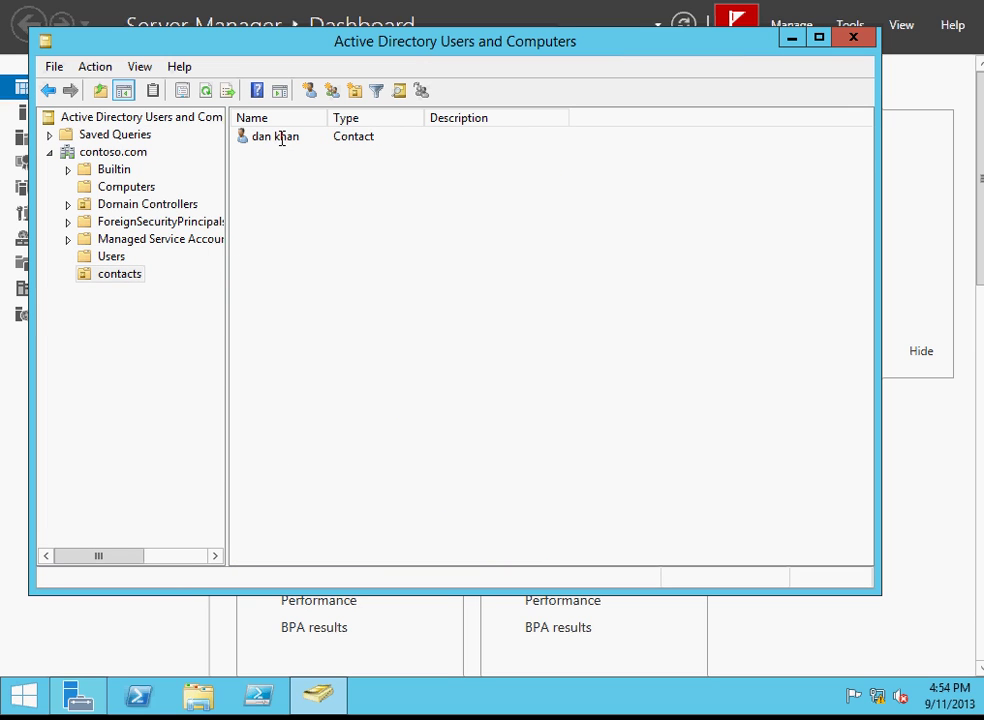
pyautogui.click(113, 257)
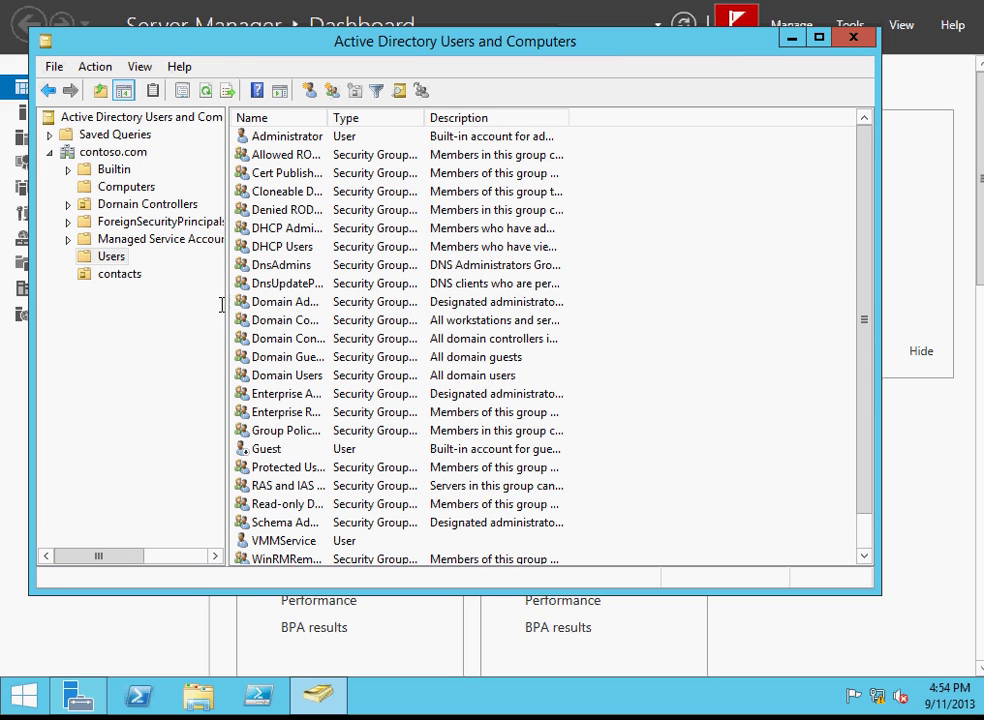
pyautogui.click(128, 275)
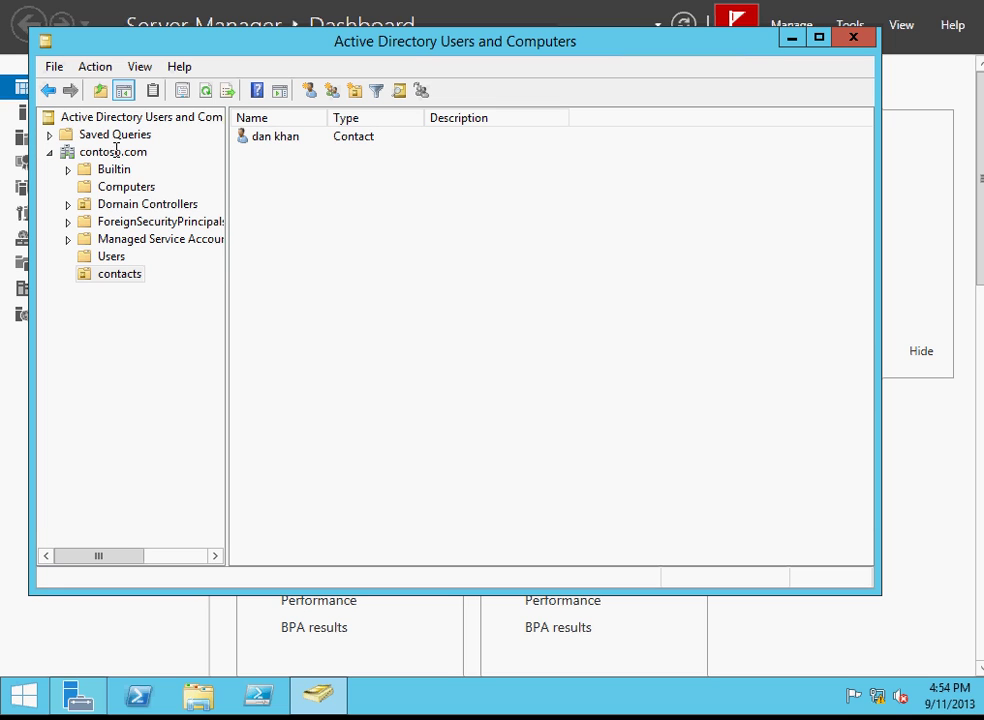
# Open and dismiss the contoso.com domain's context menu twice, then show the Users container.
pyautogui.rightClick(114, 151)
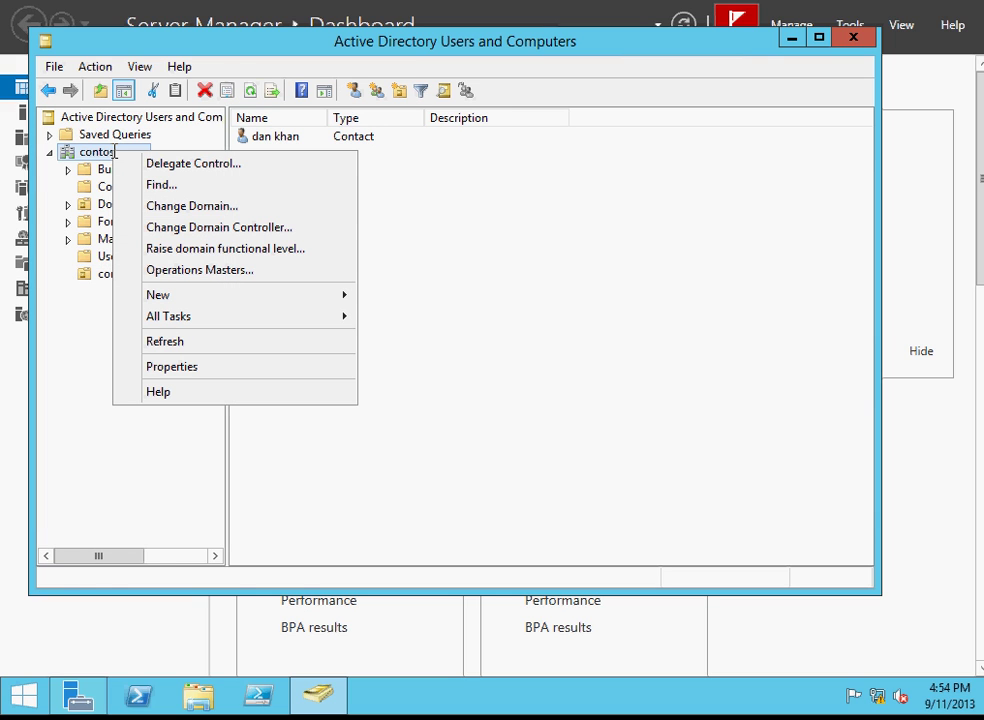
pyautogui.click(95, 316)
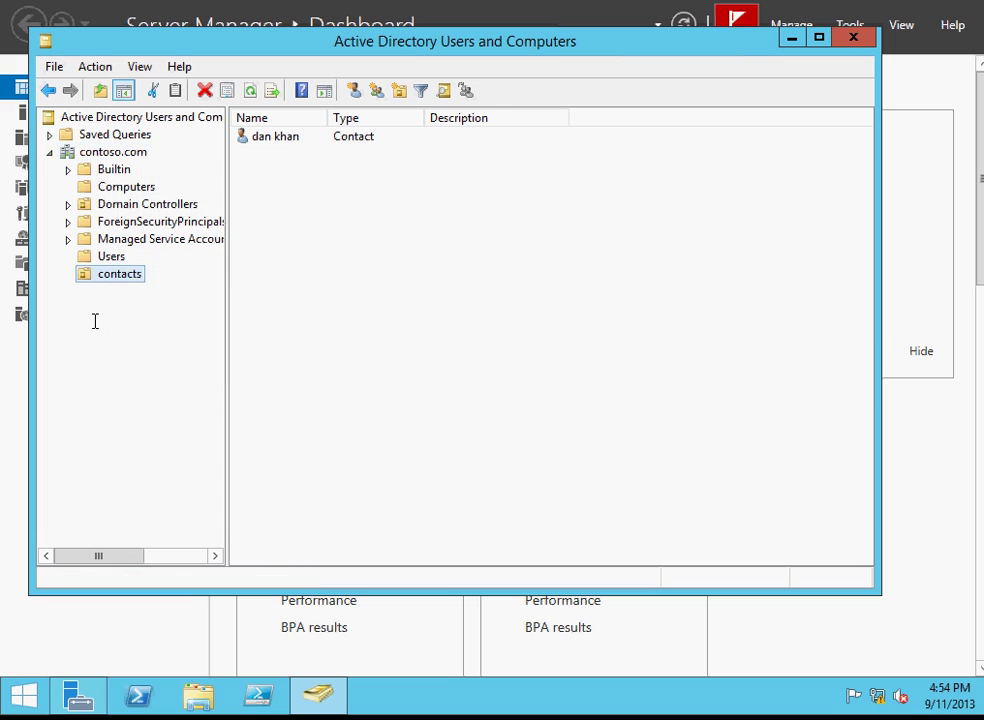
pyautogui.rightClick(80, 151)
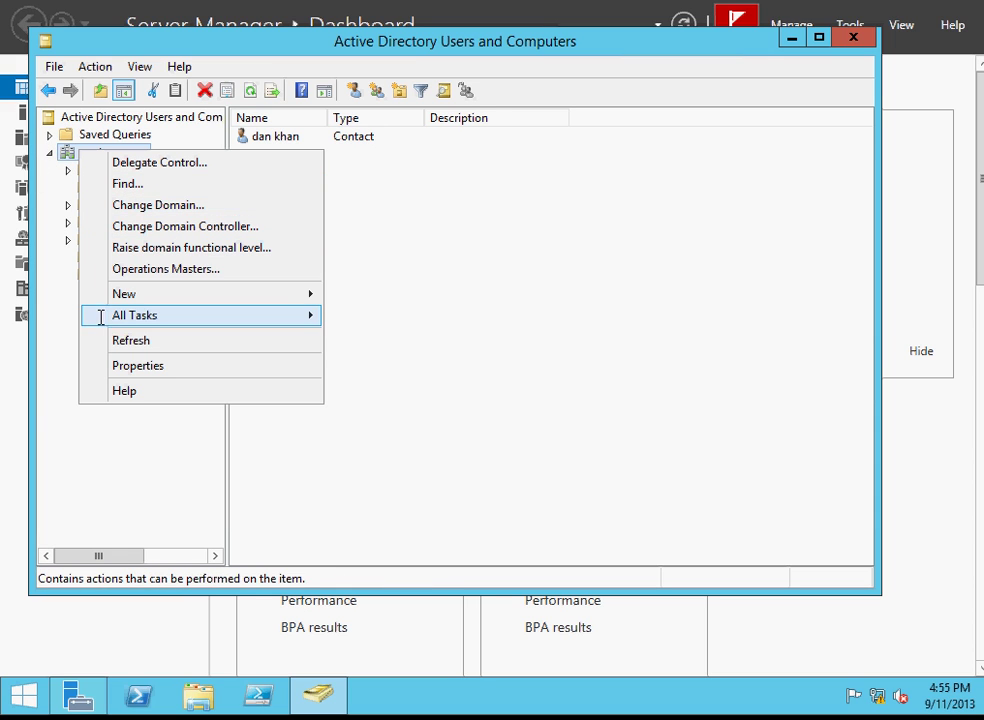
pyautogui.click(59, 336)
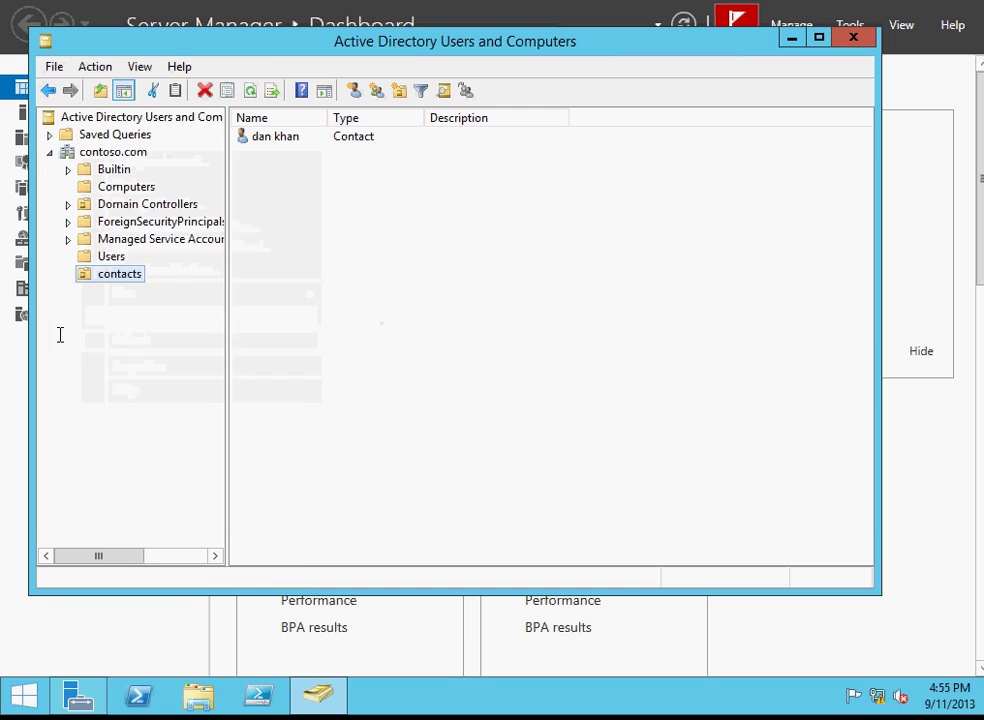
pyautogui.click(112, 256)
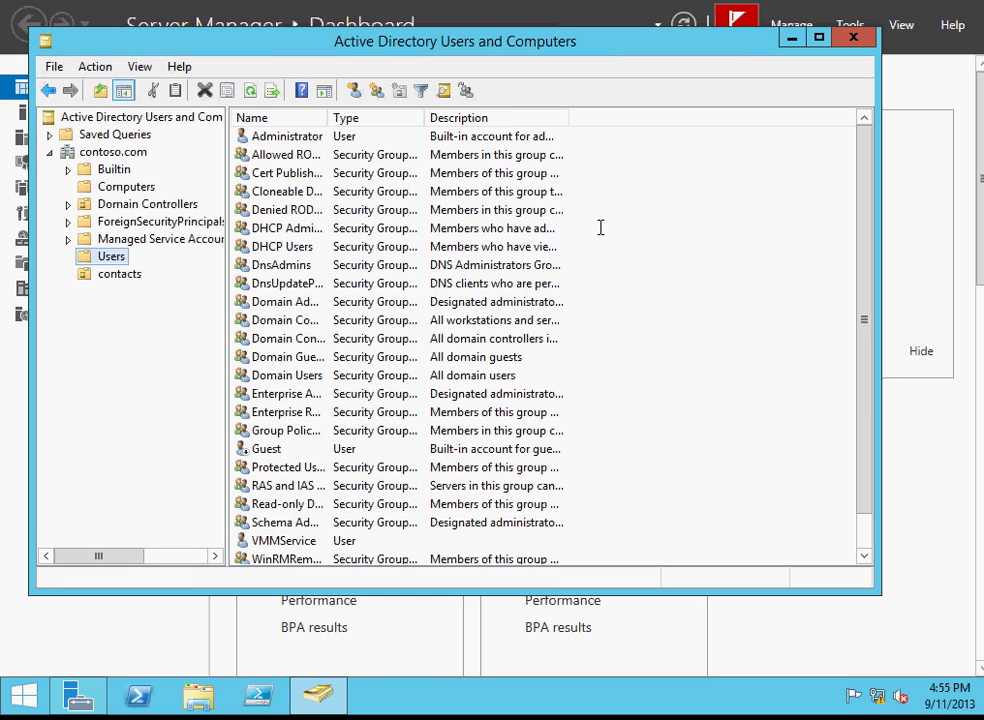
pyautogui.moveTo(865, 295); pyautogui.dragTo(866, 354)
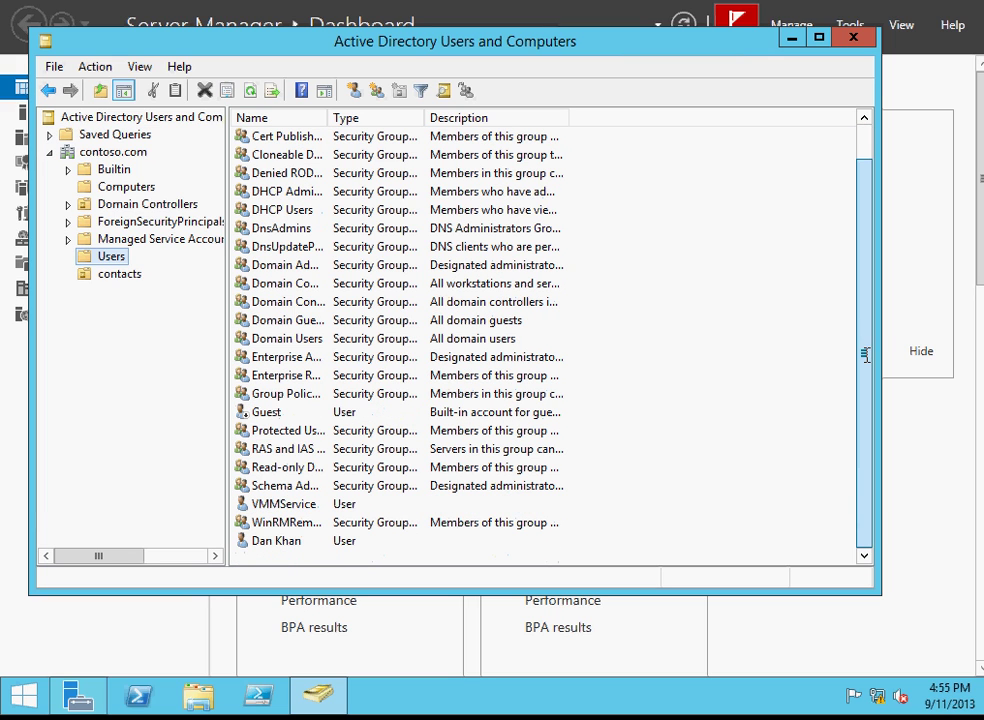
pyautogui.rightClick(271, 540)
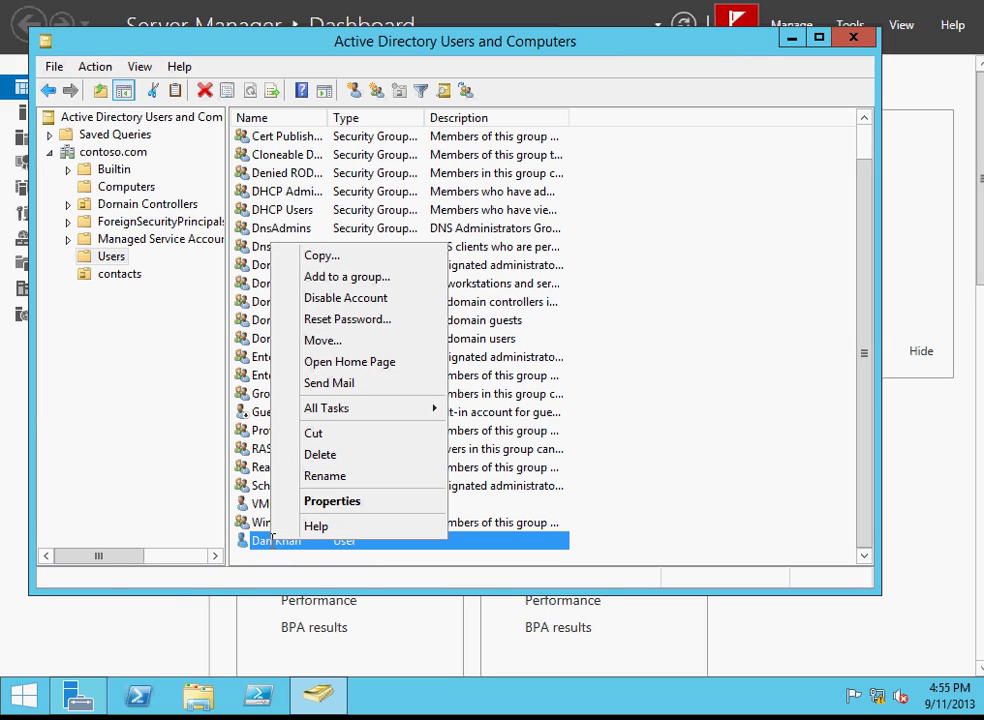
pyautogui.click(337, 501)
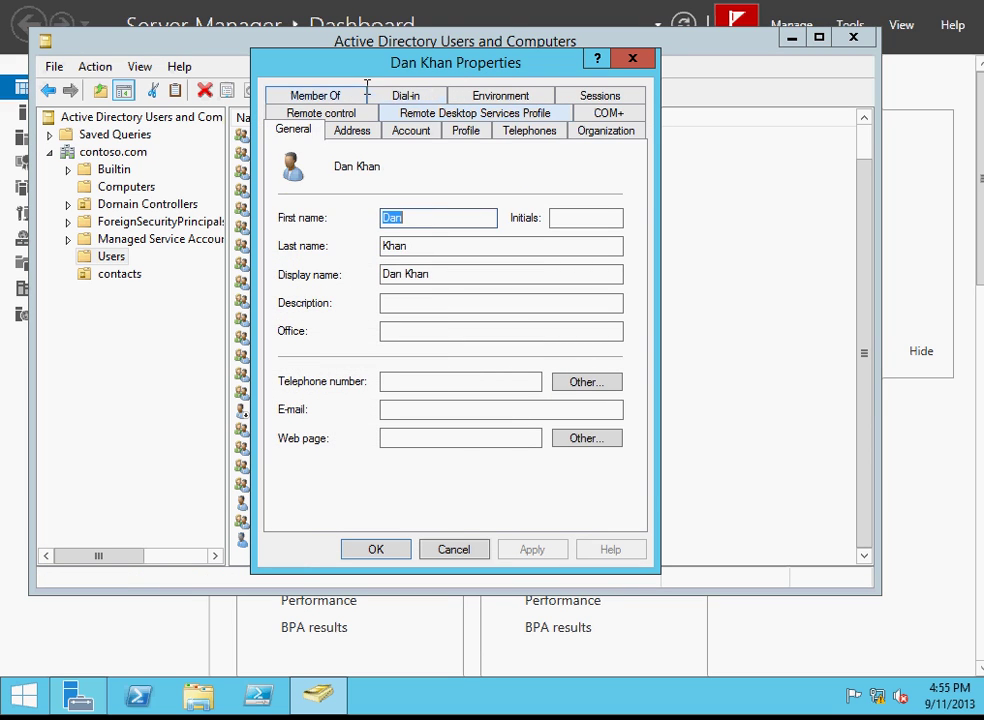
pyautogui.click(358, 92)
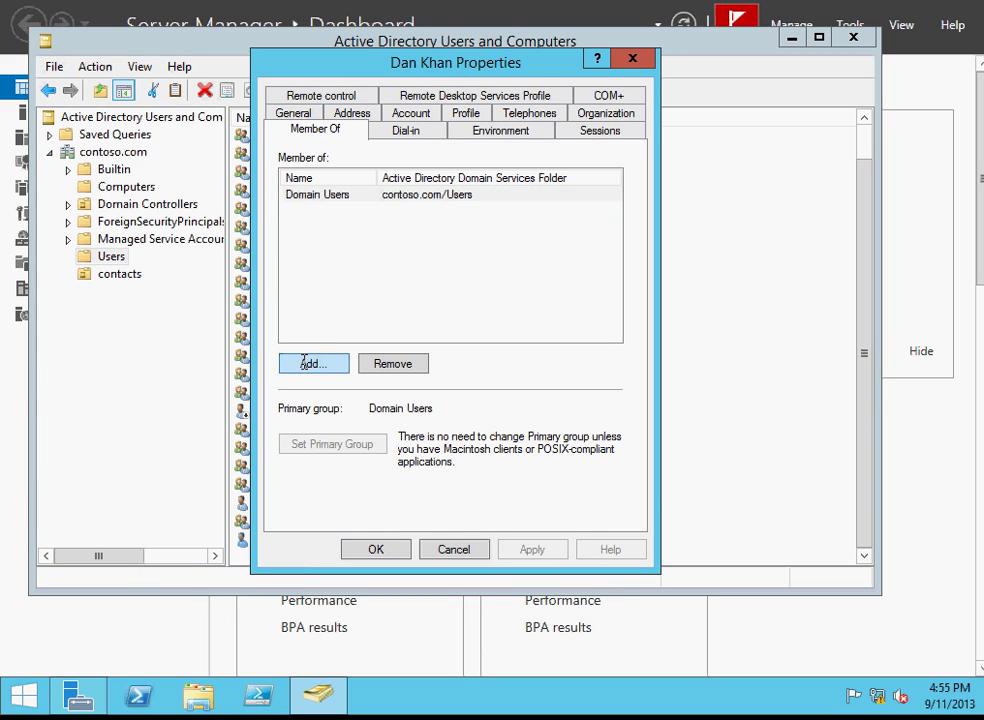
pyautogui.press('Return')
pyautogui.write('e')
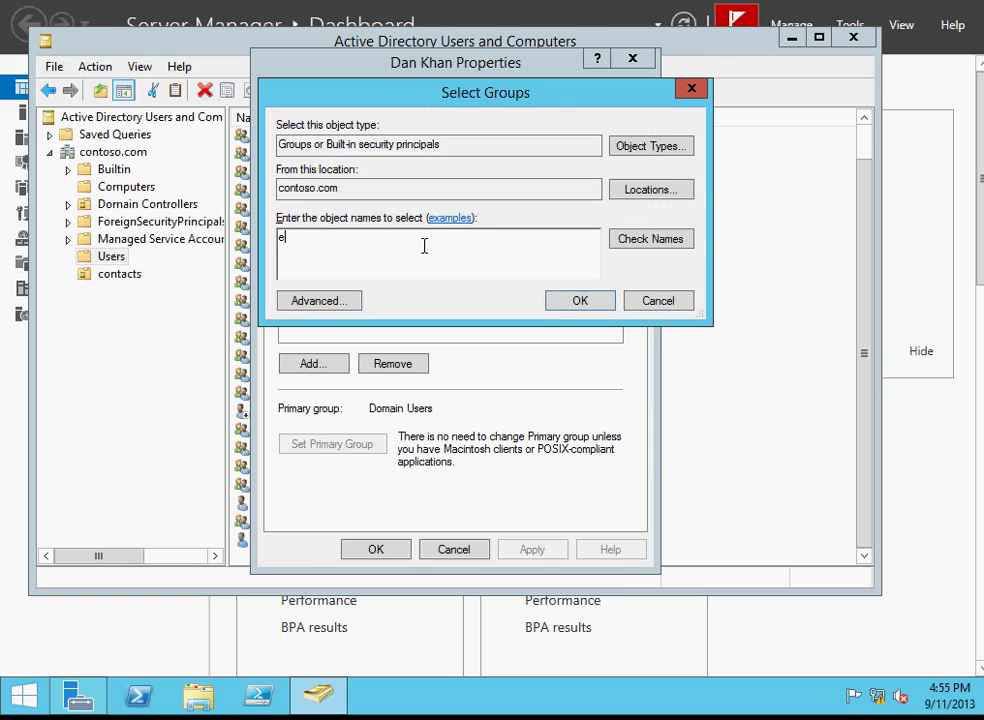
pyautogui.write('nter')
pyautogui.press('Return')
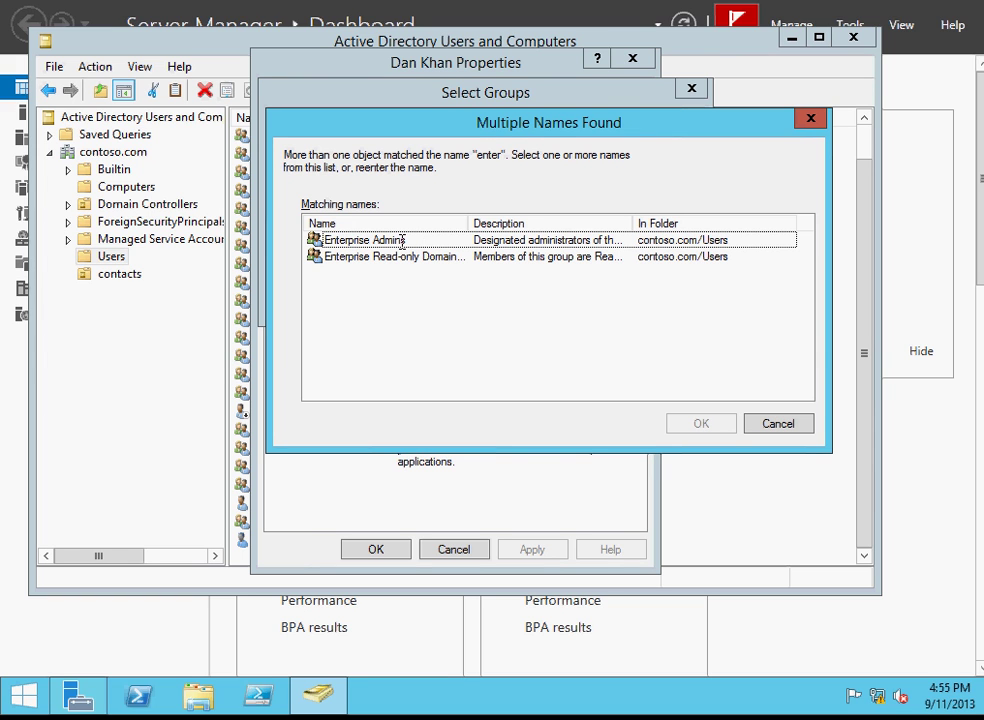
pyautogui.doubleClick(403, 240)
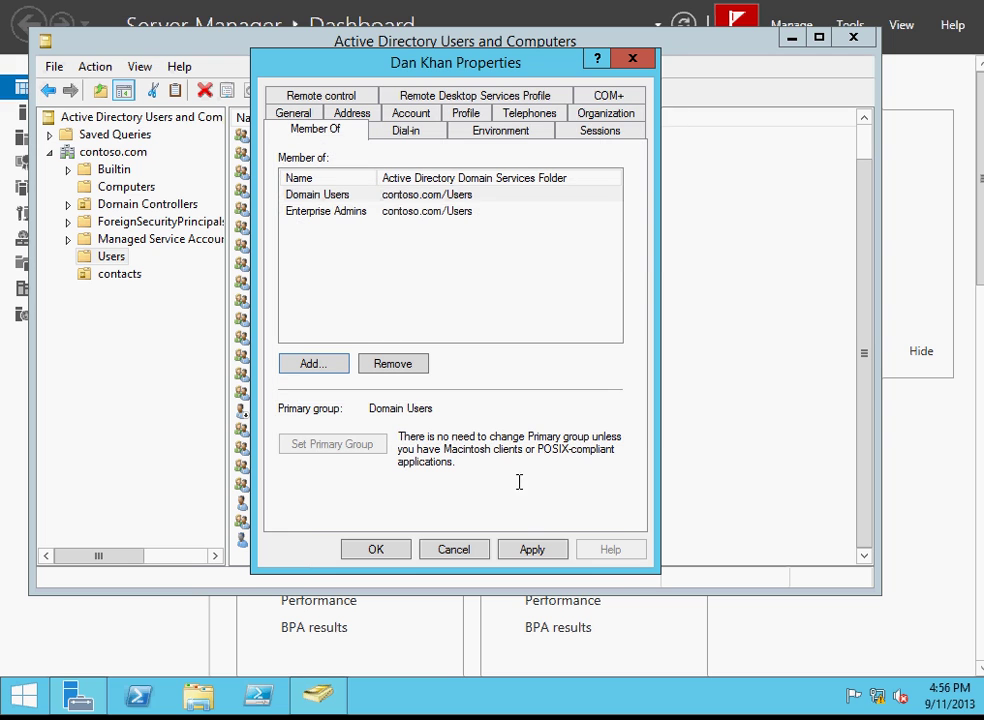
pyautogui.click(527, 549)
pyautogui.click(375, 549)
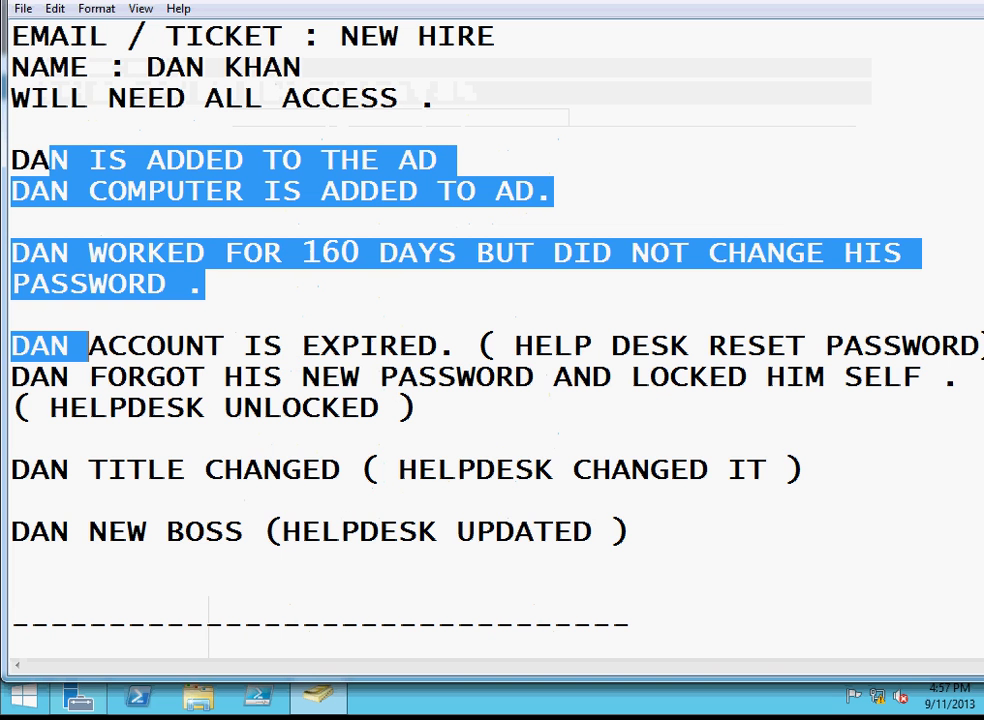
# Select the Notepad scenario notes, then deselect them and place the cursor after the access line.
pyautogui.moveTo(681, 538); pyautogui.dragTo(521, 0)
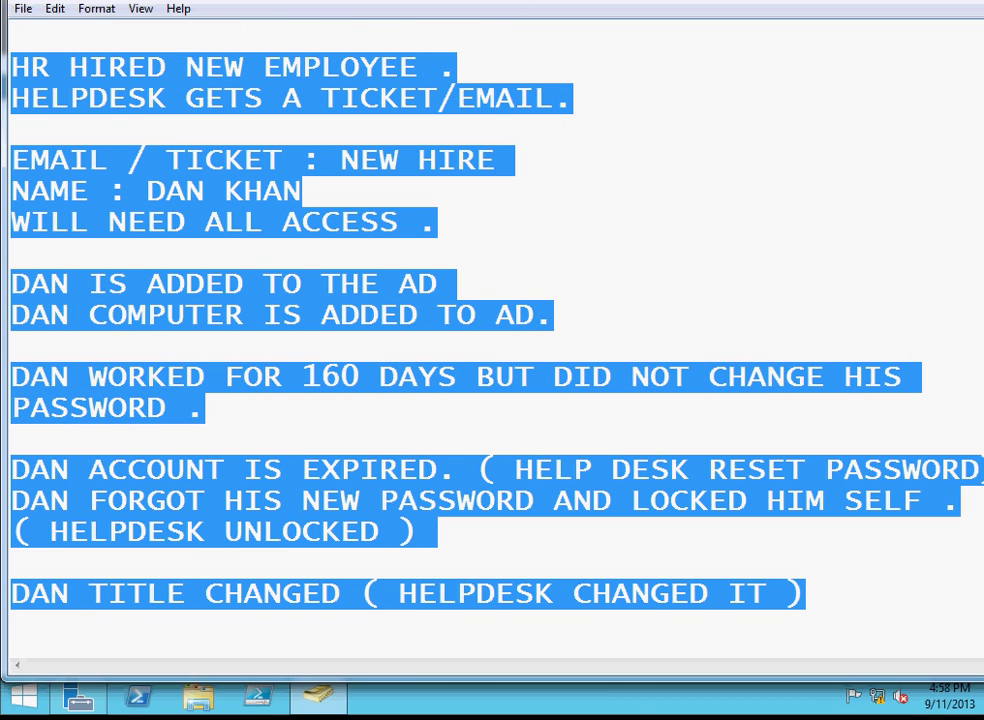
pyautogui.click(387, 160)
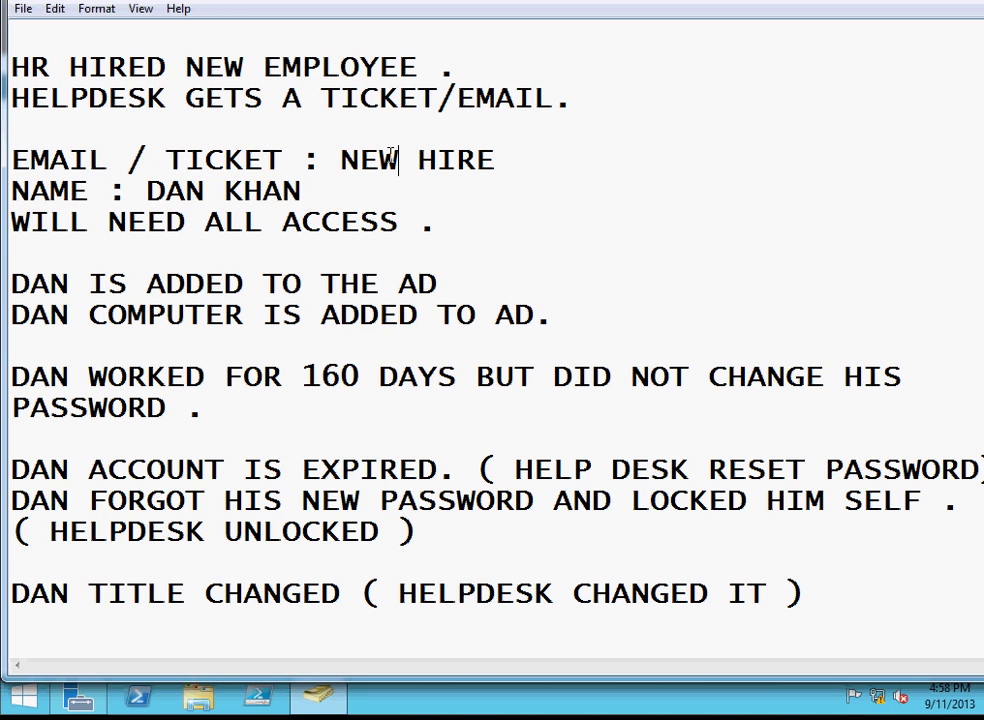
pyautogui.click(584, 222)
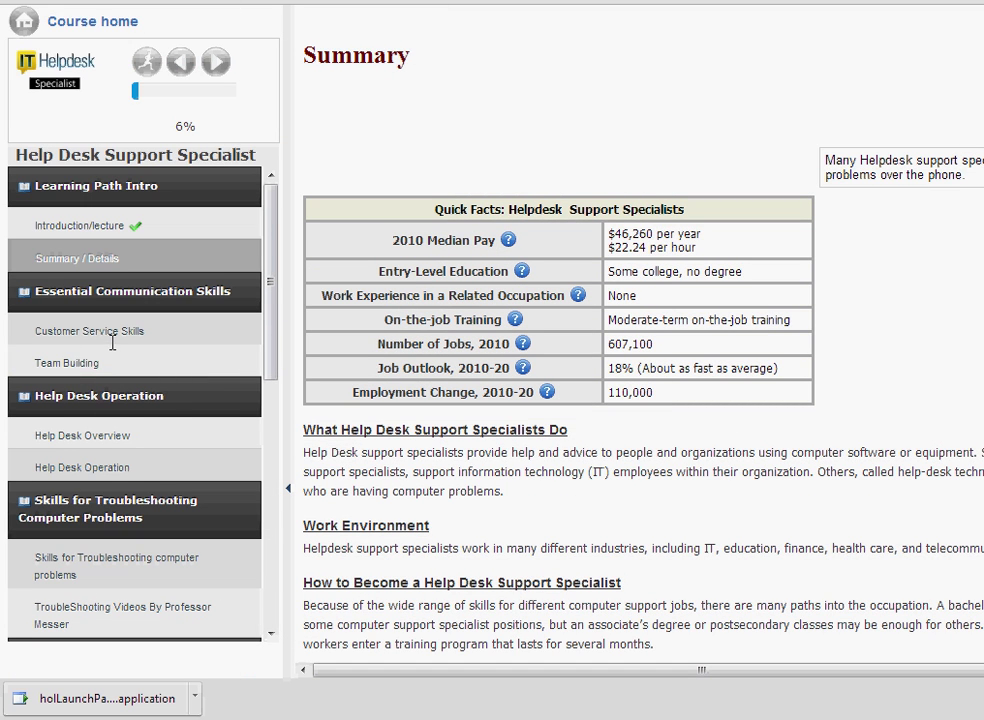
pyautogui.moveTo(268, 340); pyautogui.dragTo(270, 555)
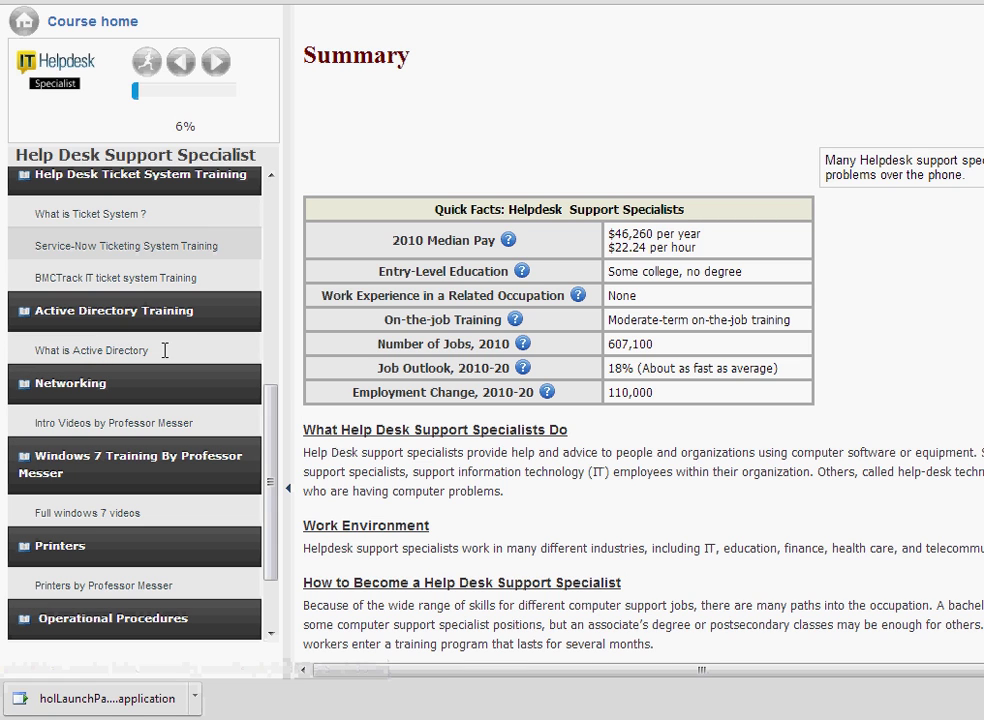
pyautogui.scroll(-2, 272, 487)
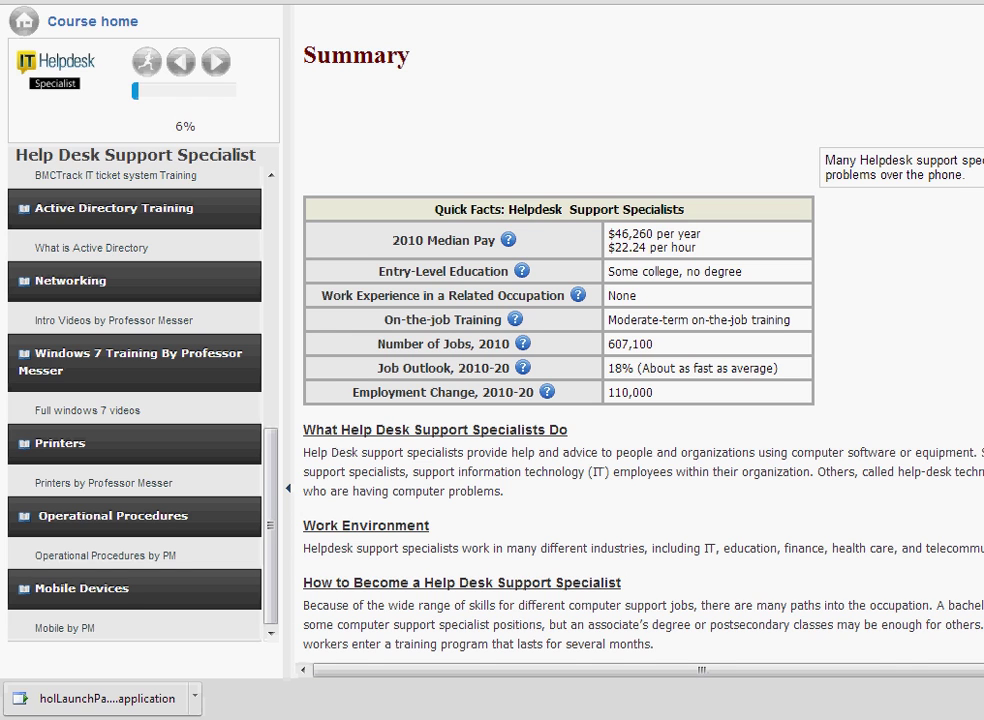
pyautogui.scroll(-5, 640, 420)
pyautogui.scroll(5, 640, 420)
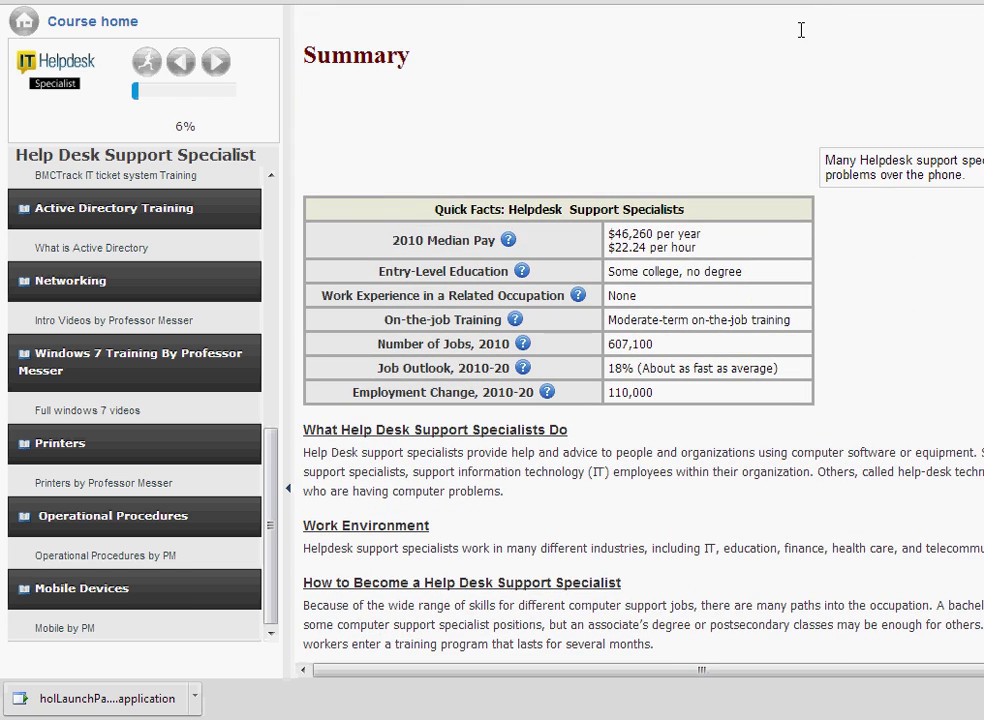